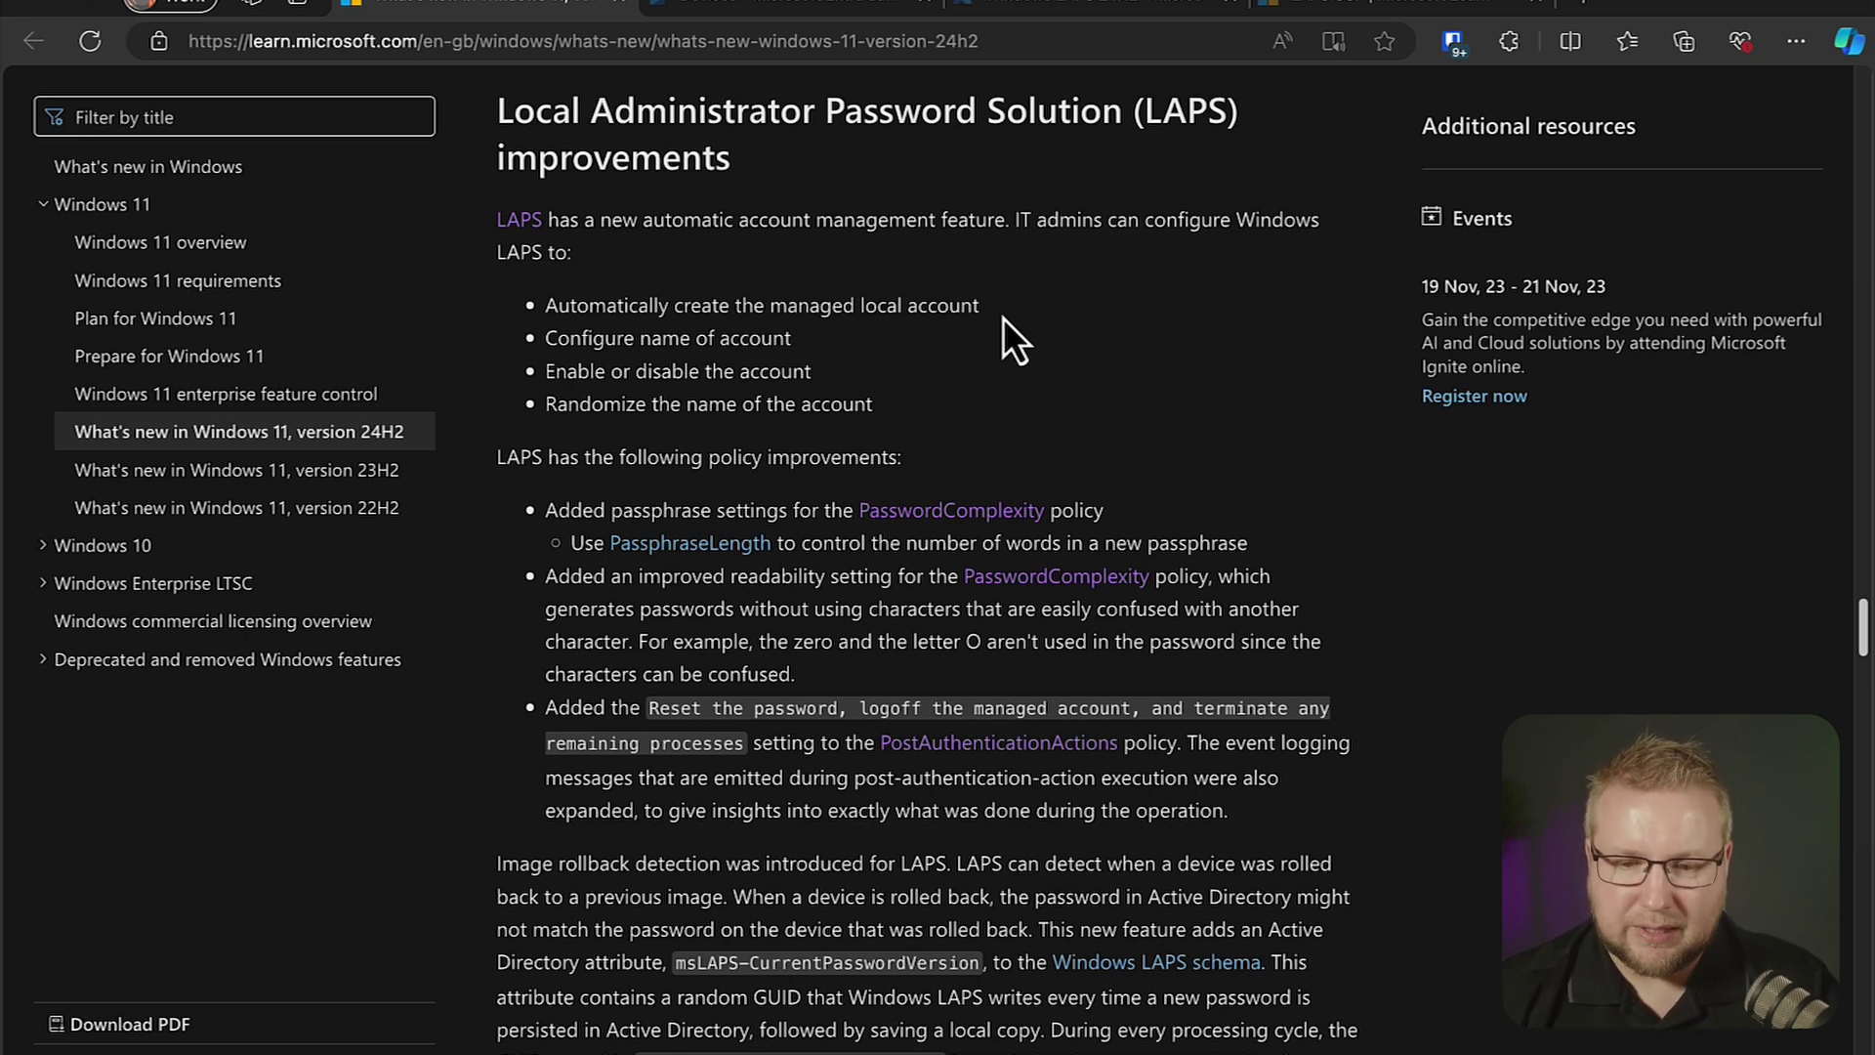
- Read the AutomaticAccountManagementEnabled tables in the LAPS CSP reference, then return to the Windows LAPS 24H2 profile
left_click(1407, 8)
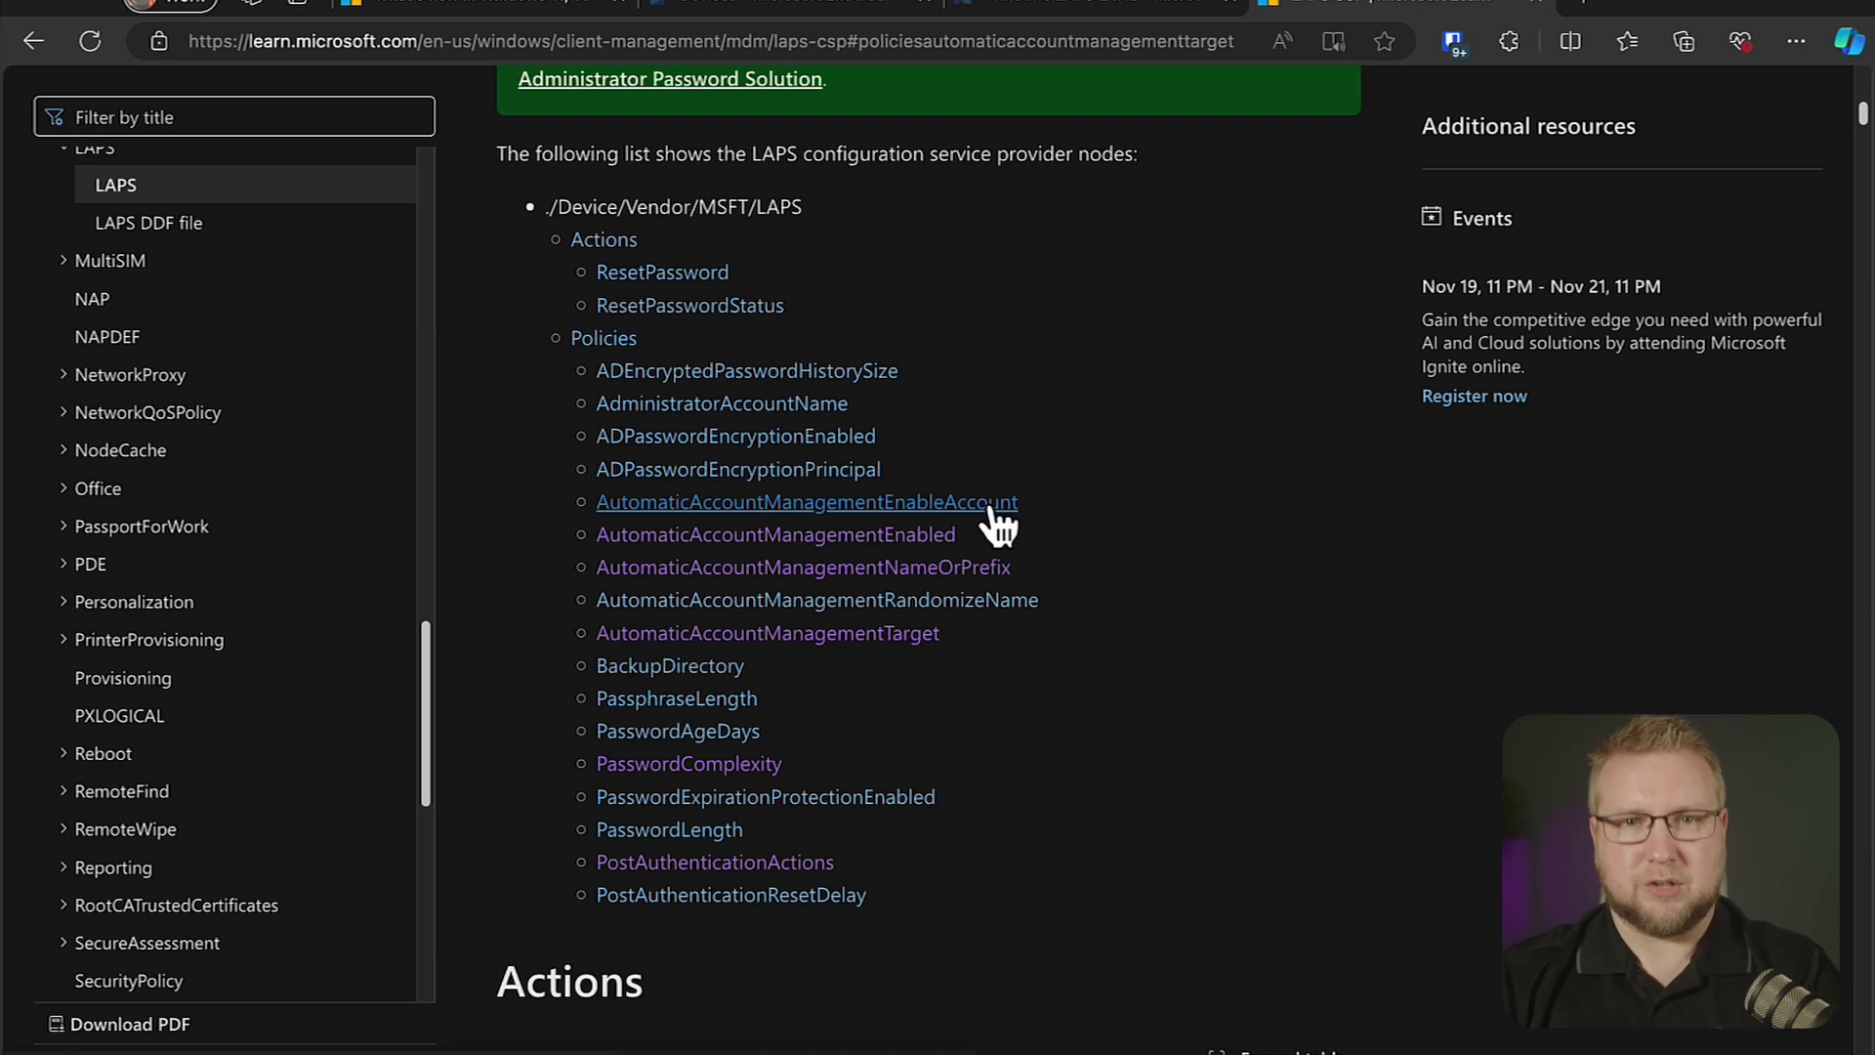
left_click(928, 535)
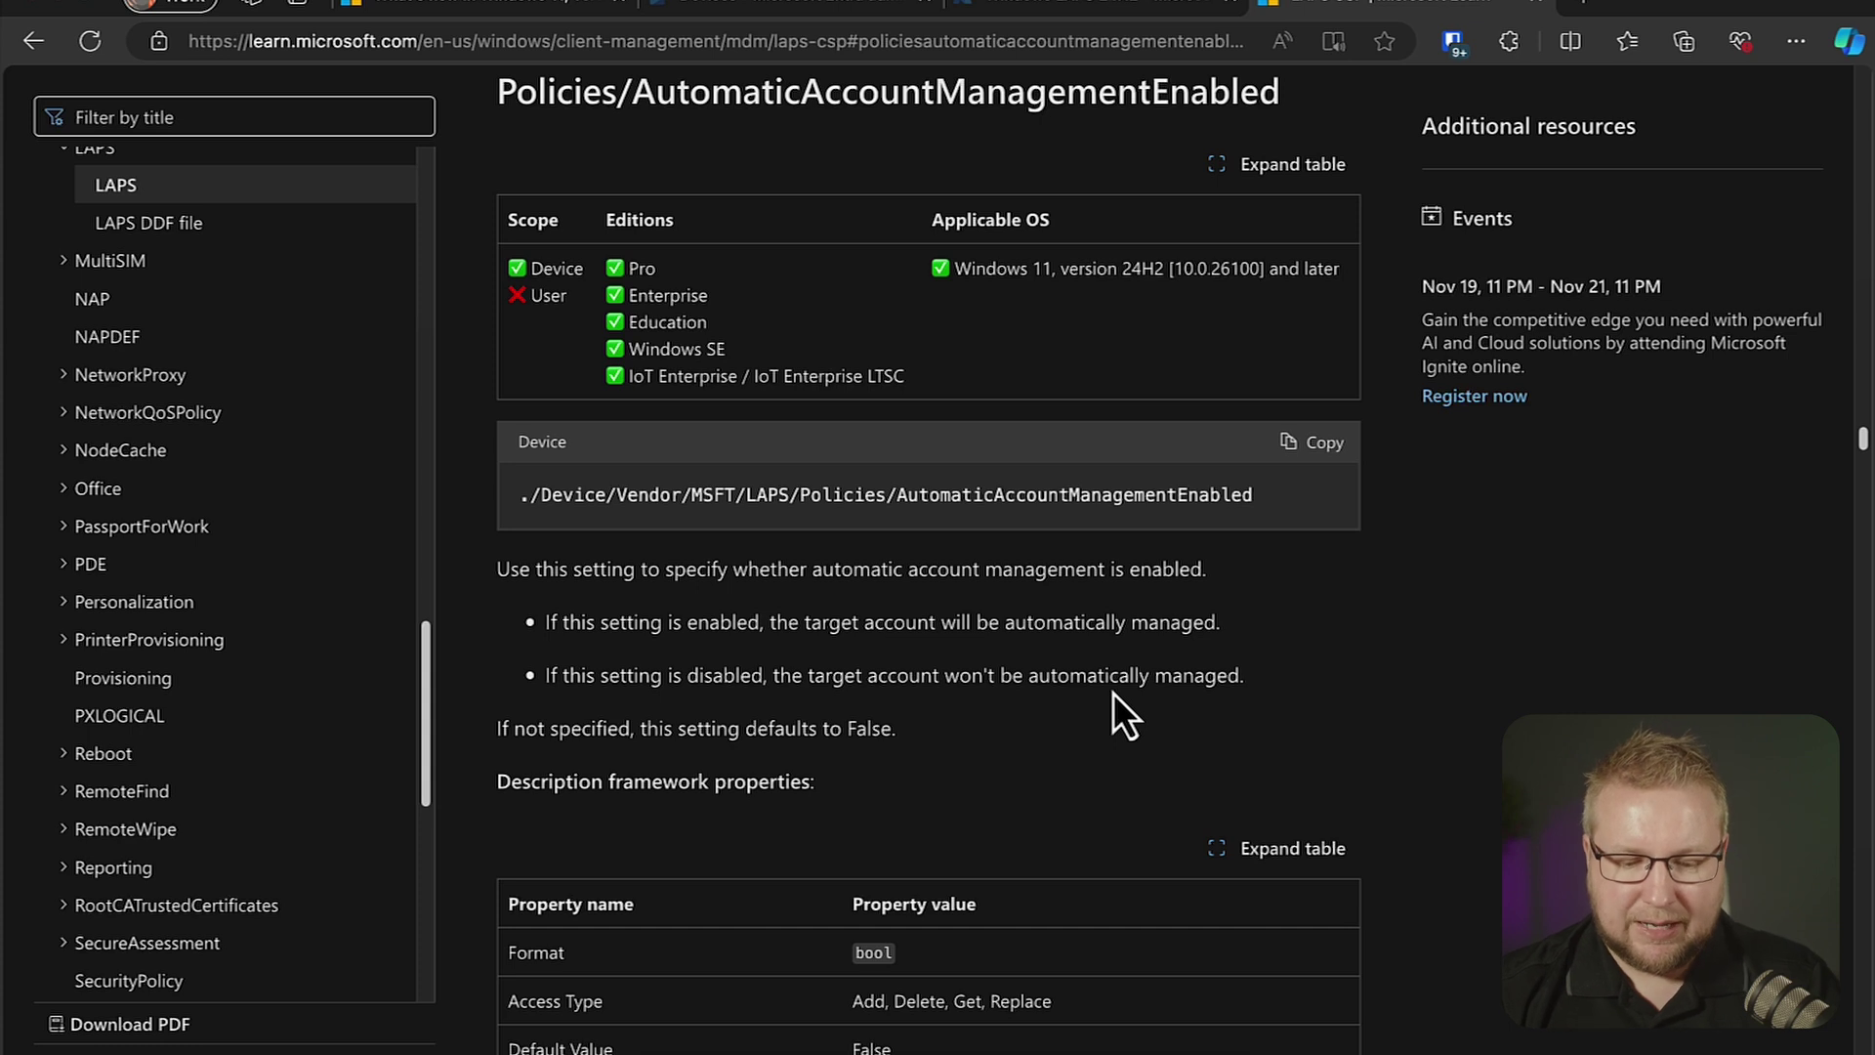
scroll(1114, 694, "down", 1)
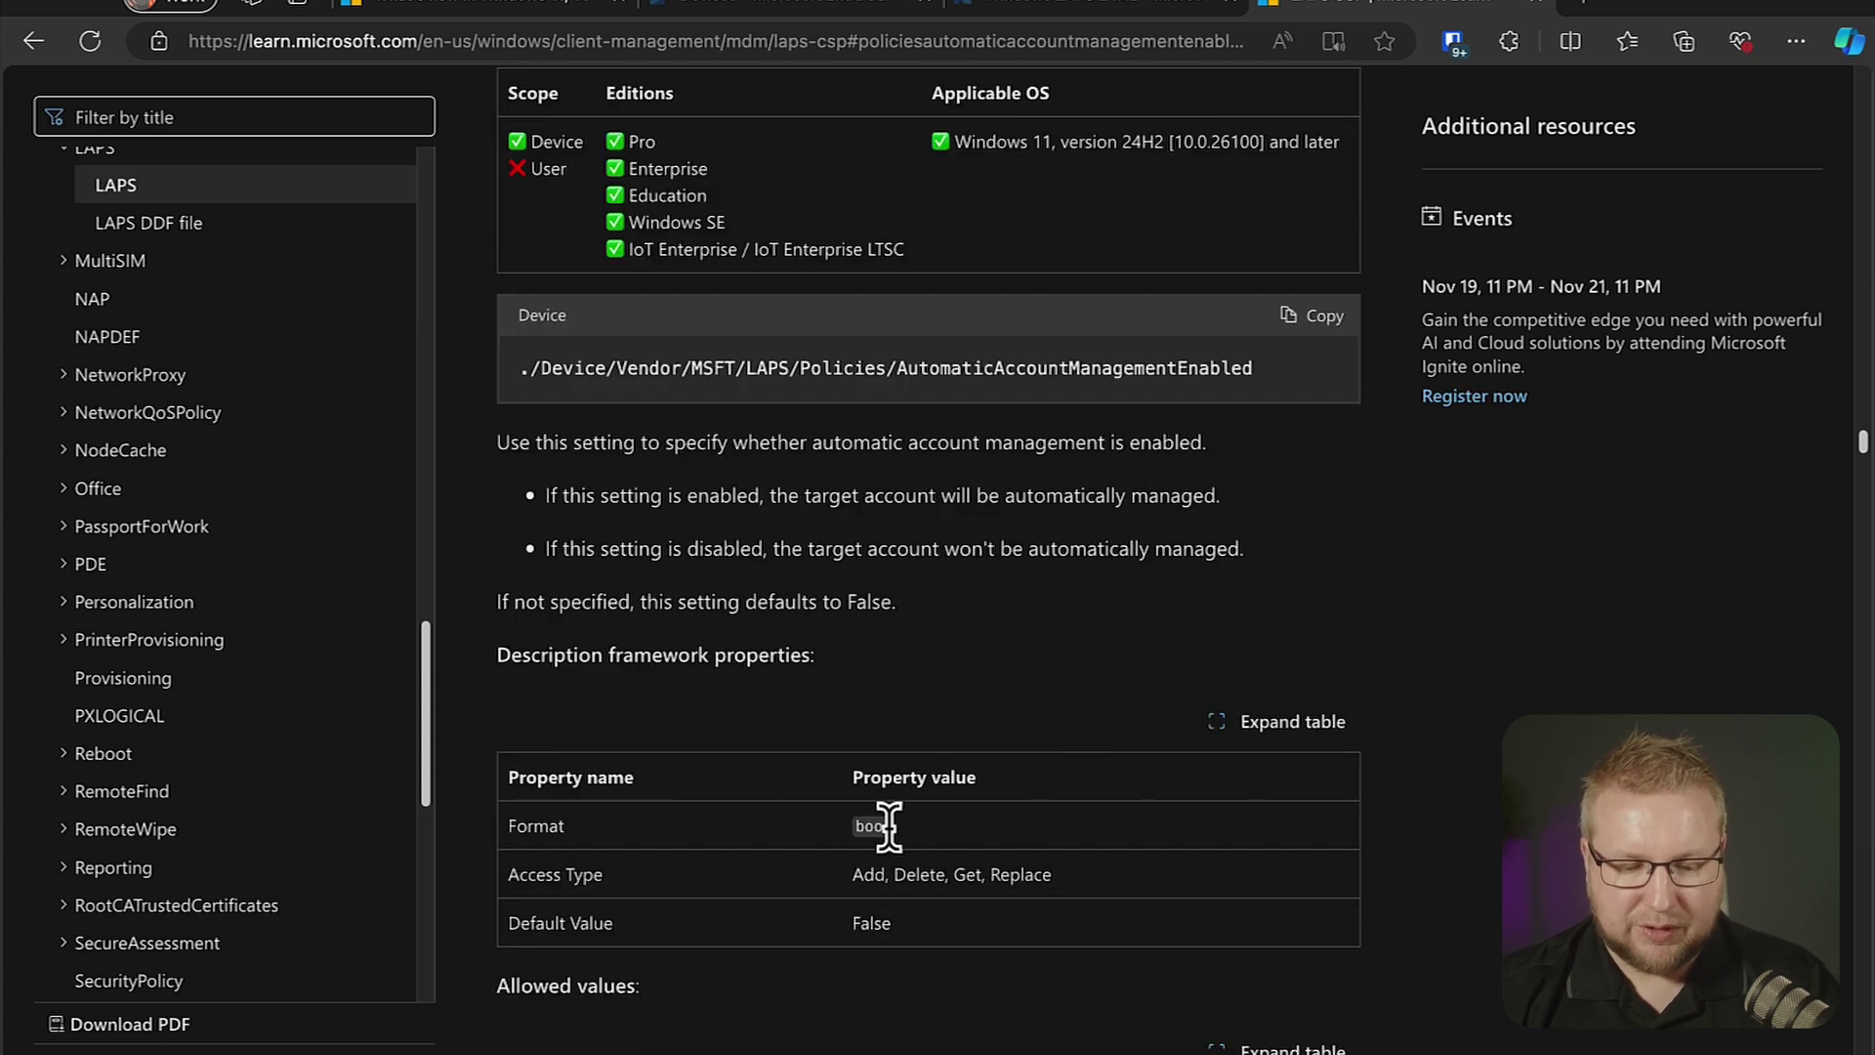
scroll(965, 783, "down", 3)
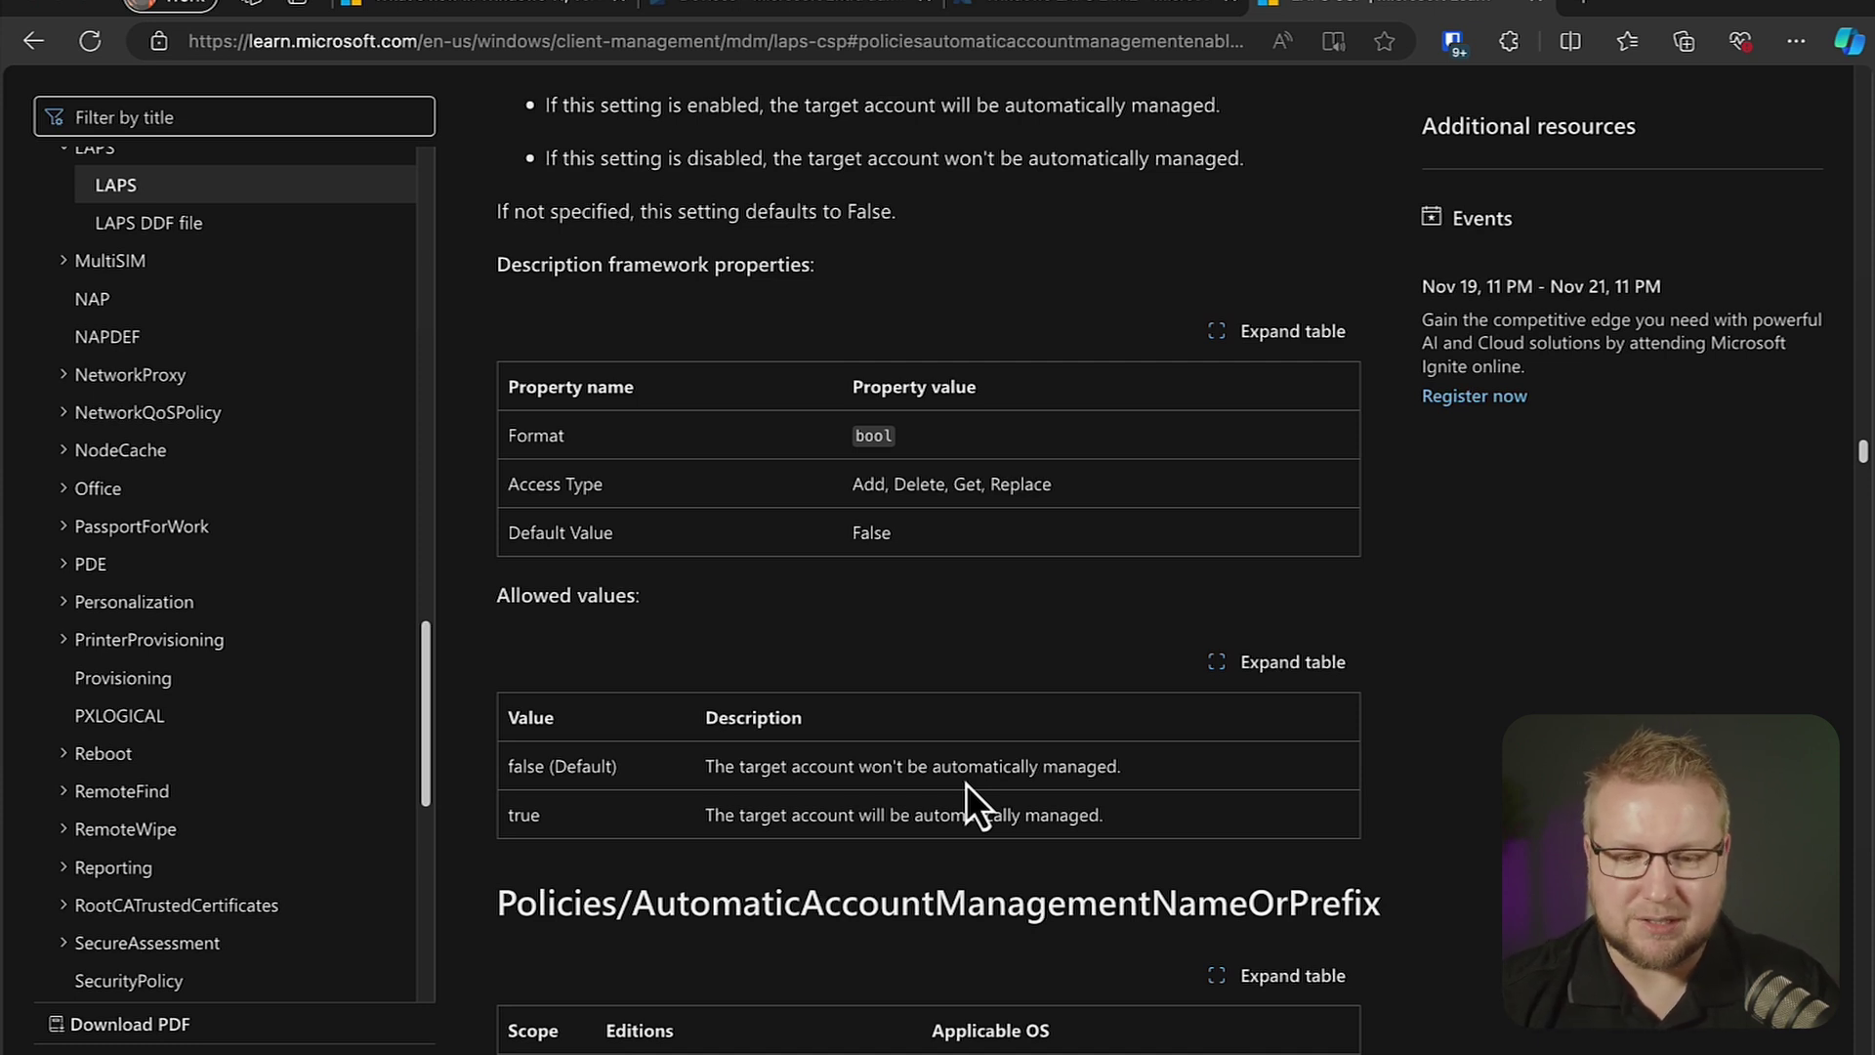
left_click(1082, 4)
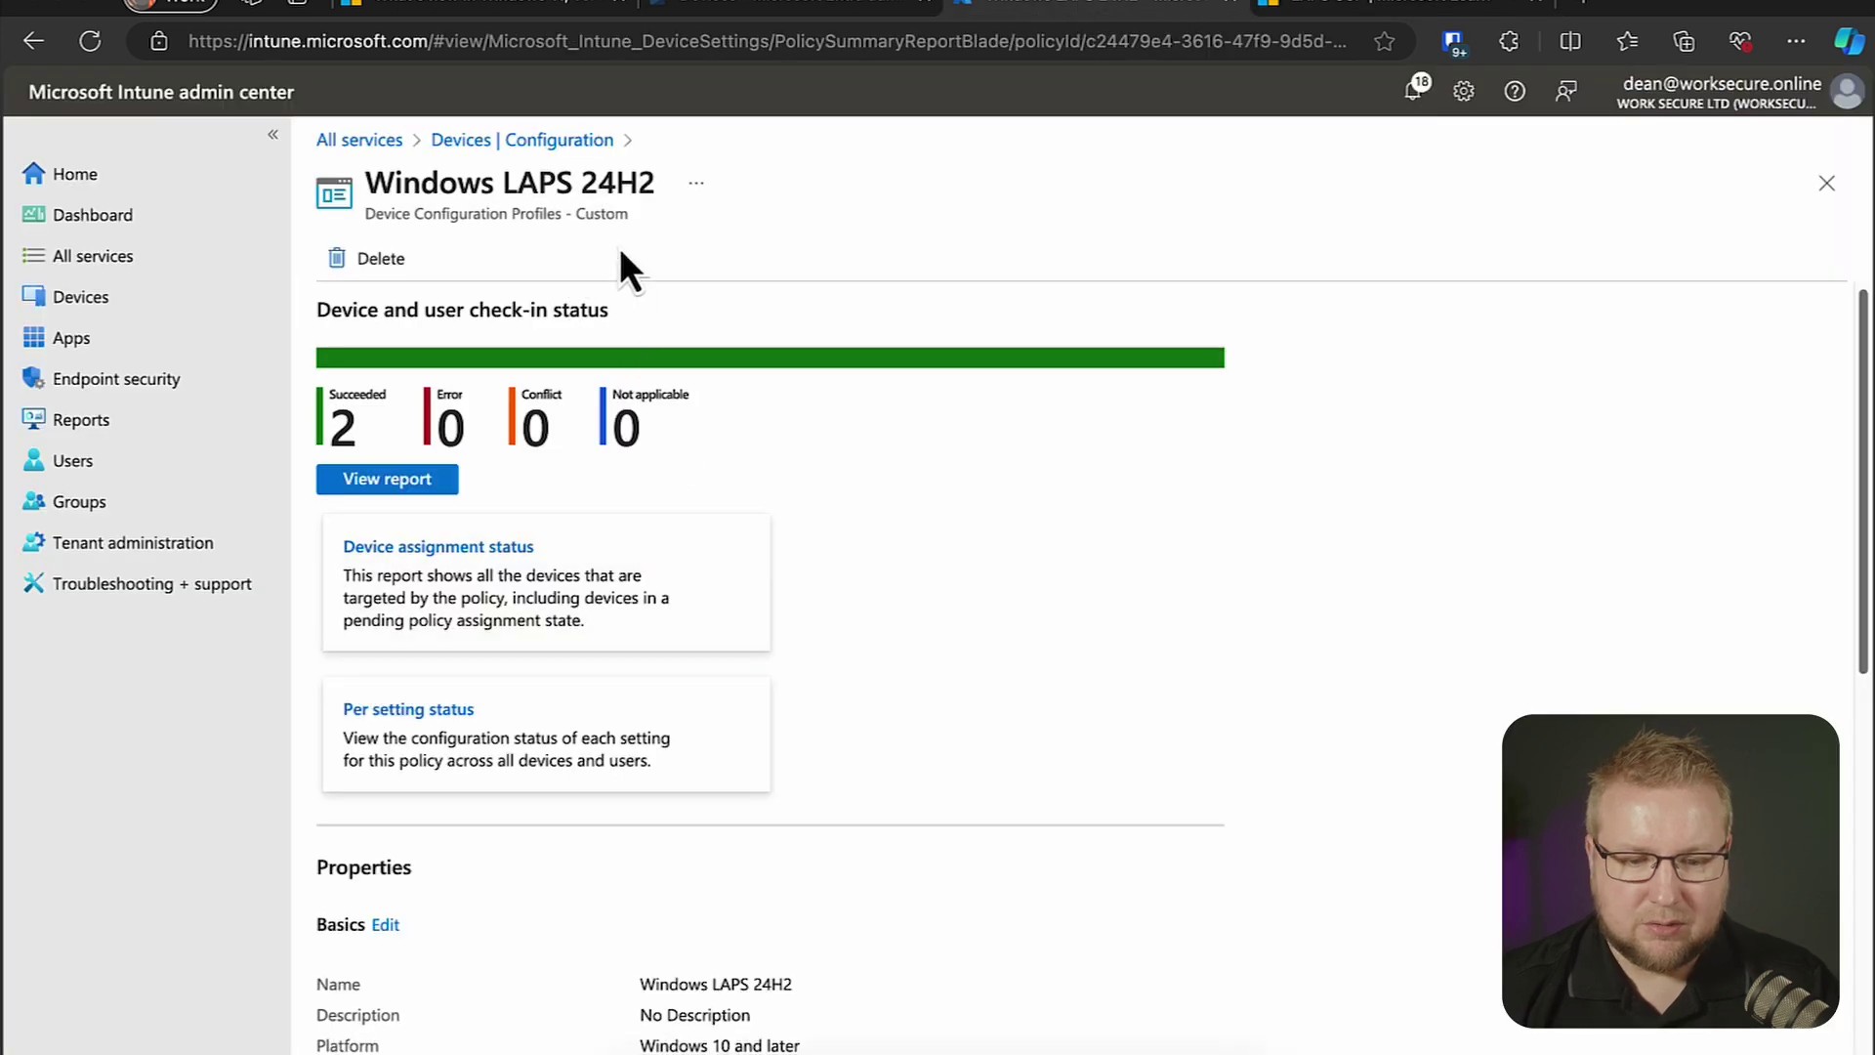
- Open the Windows LAPS 24H2 profile from Devices | Configuration and edit its configuration settings
left_click(533, 142)
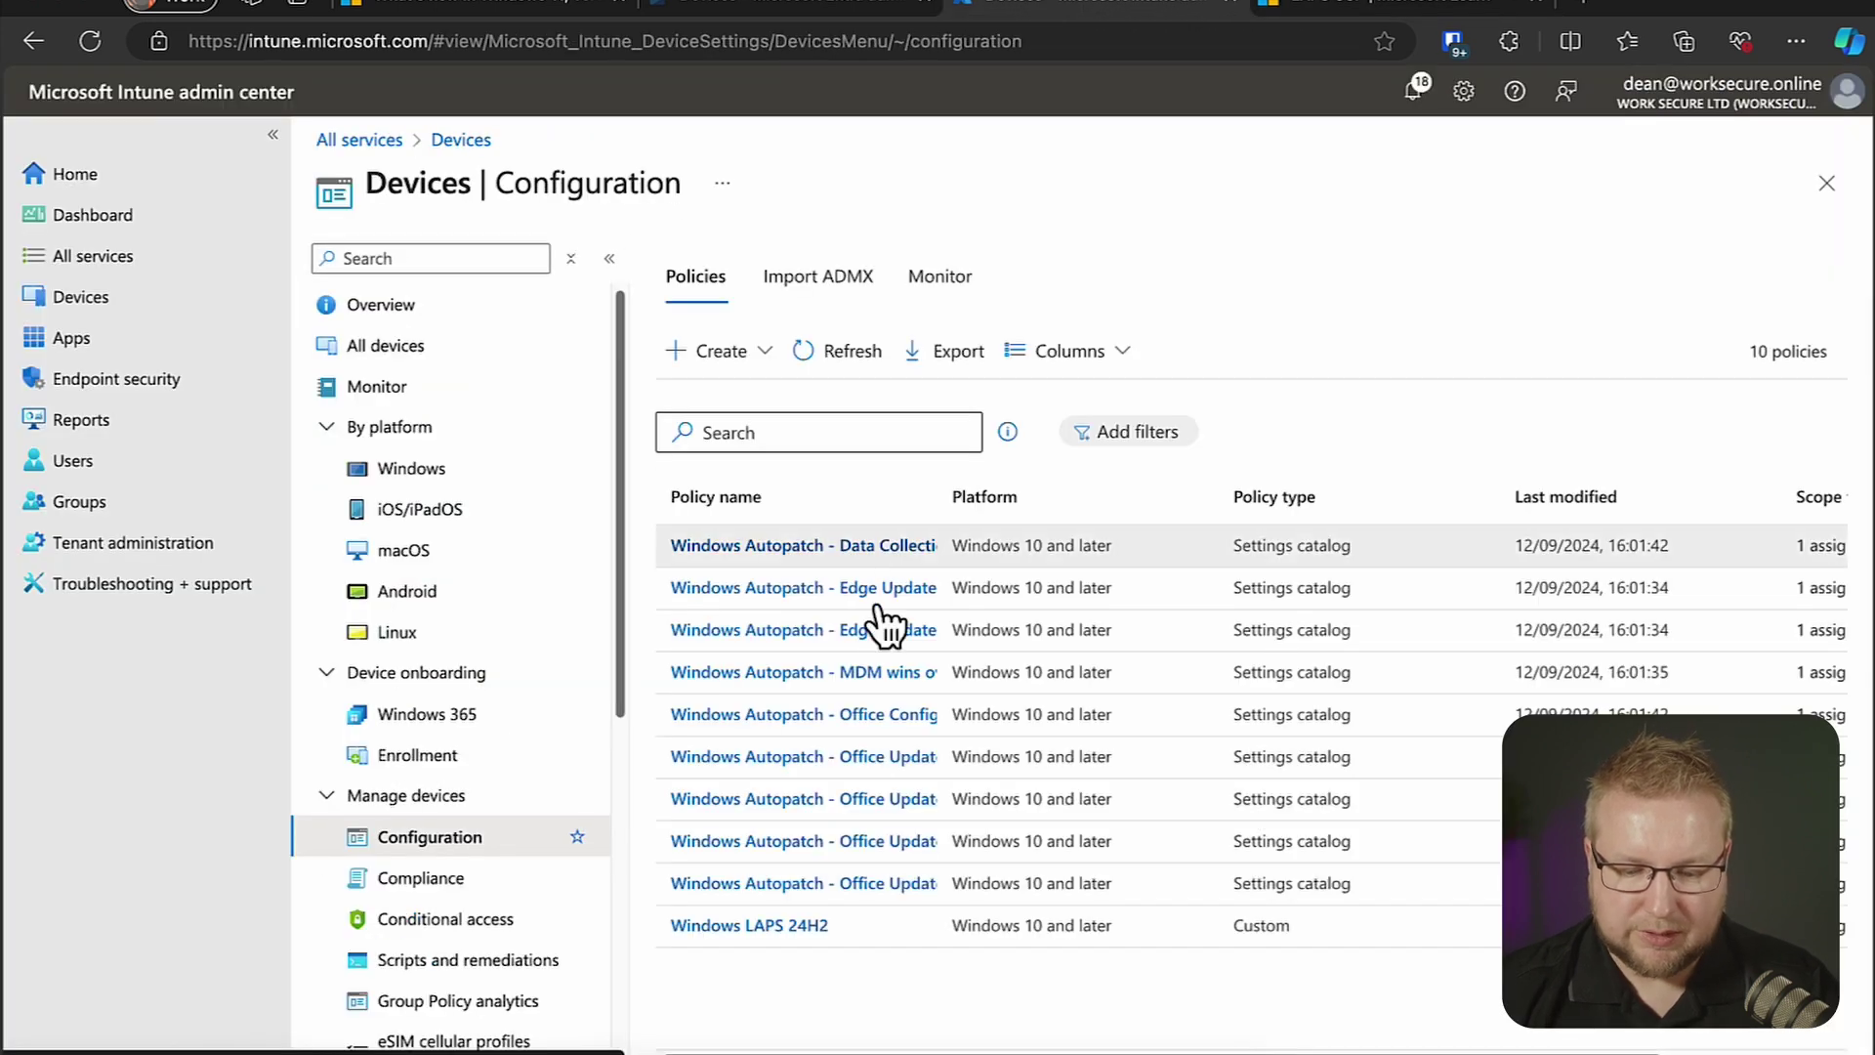
left_click(779, 935)
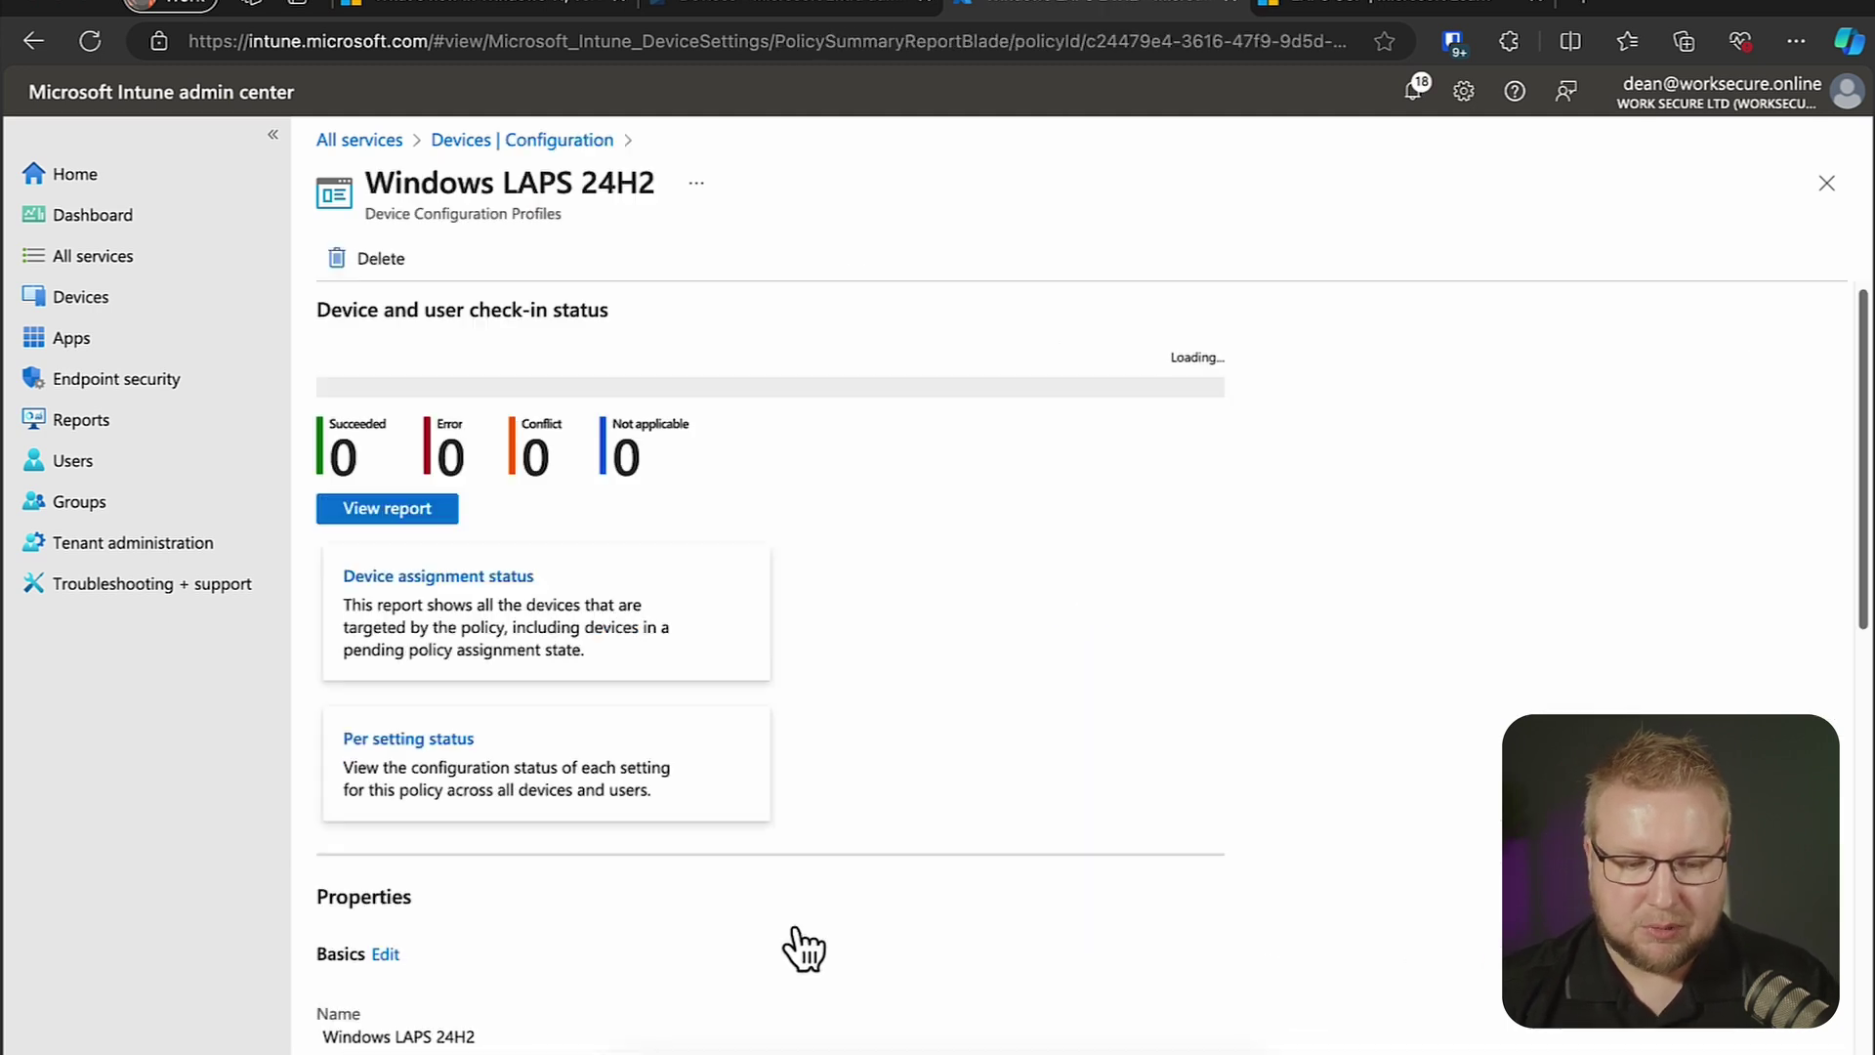
scroll(752, 542, "down", 8)
scroll(746, 524, "down", 1)
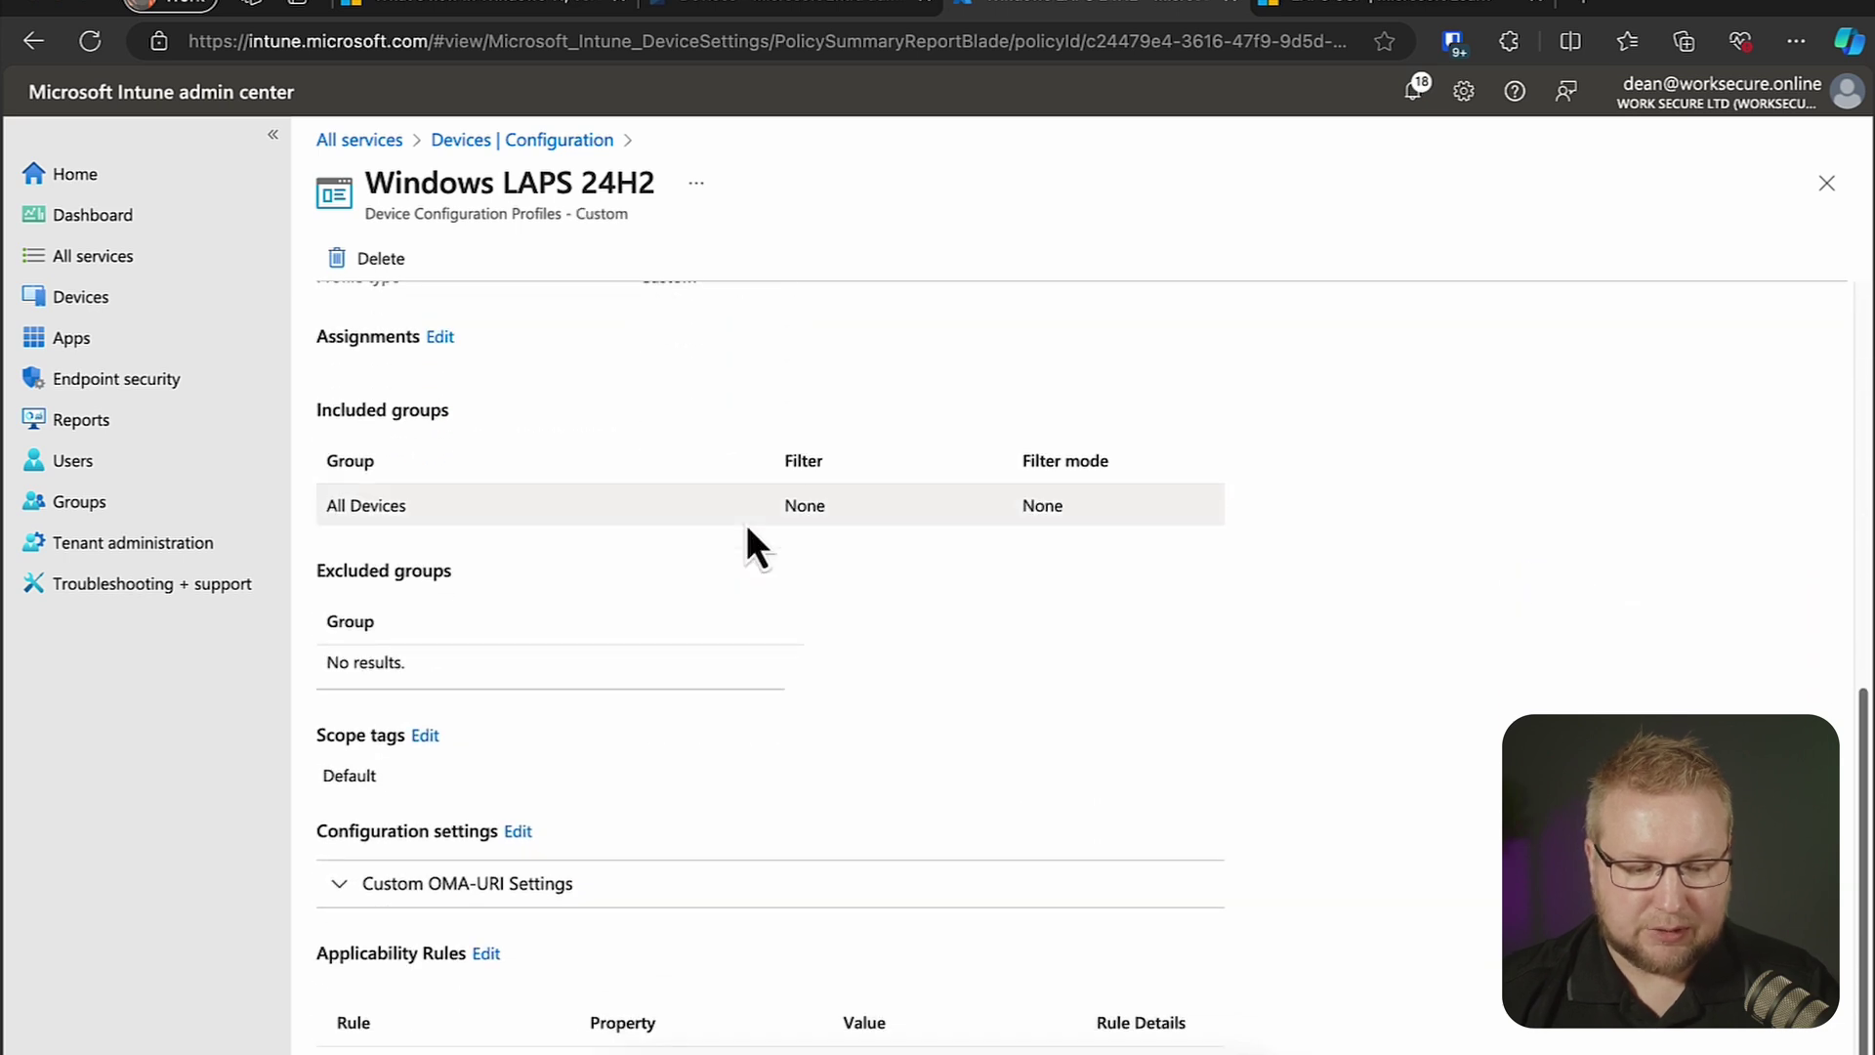
left_click(526, 830)
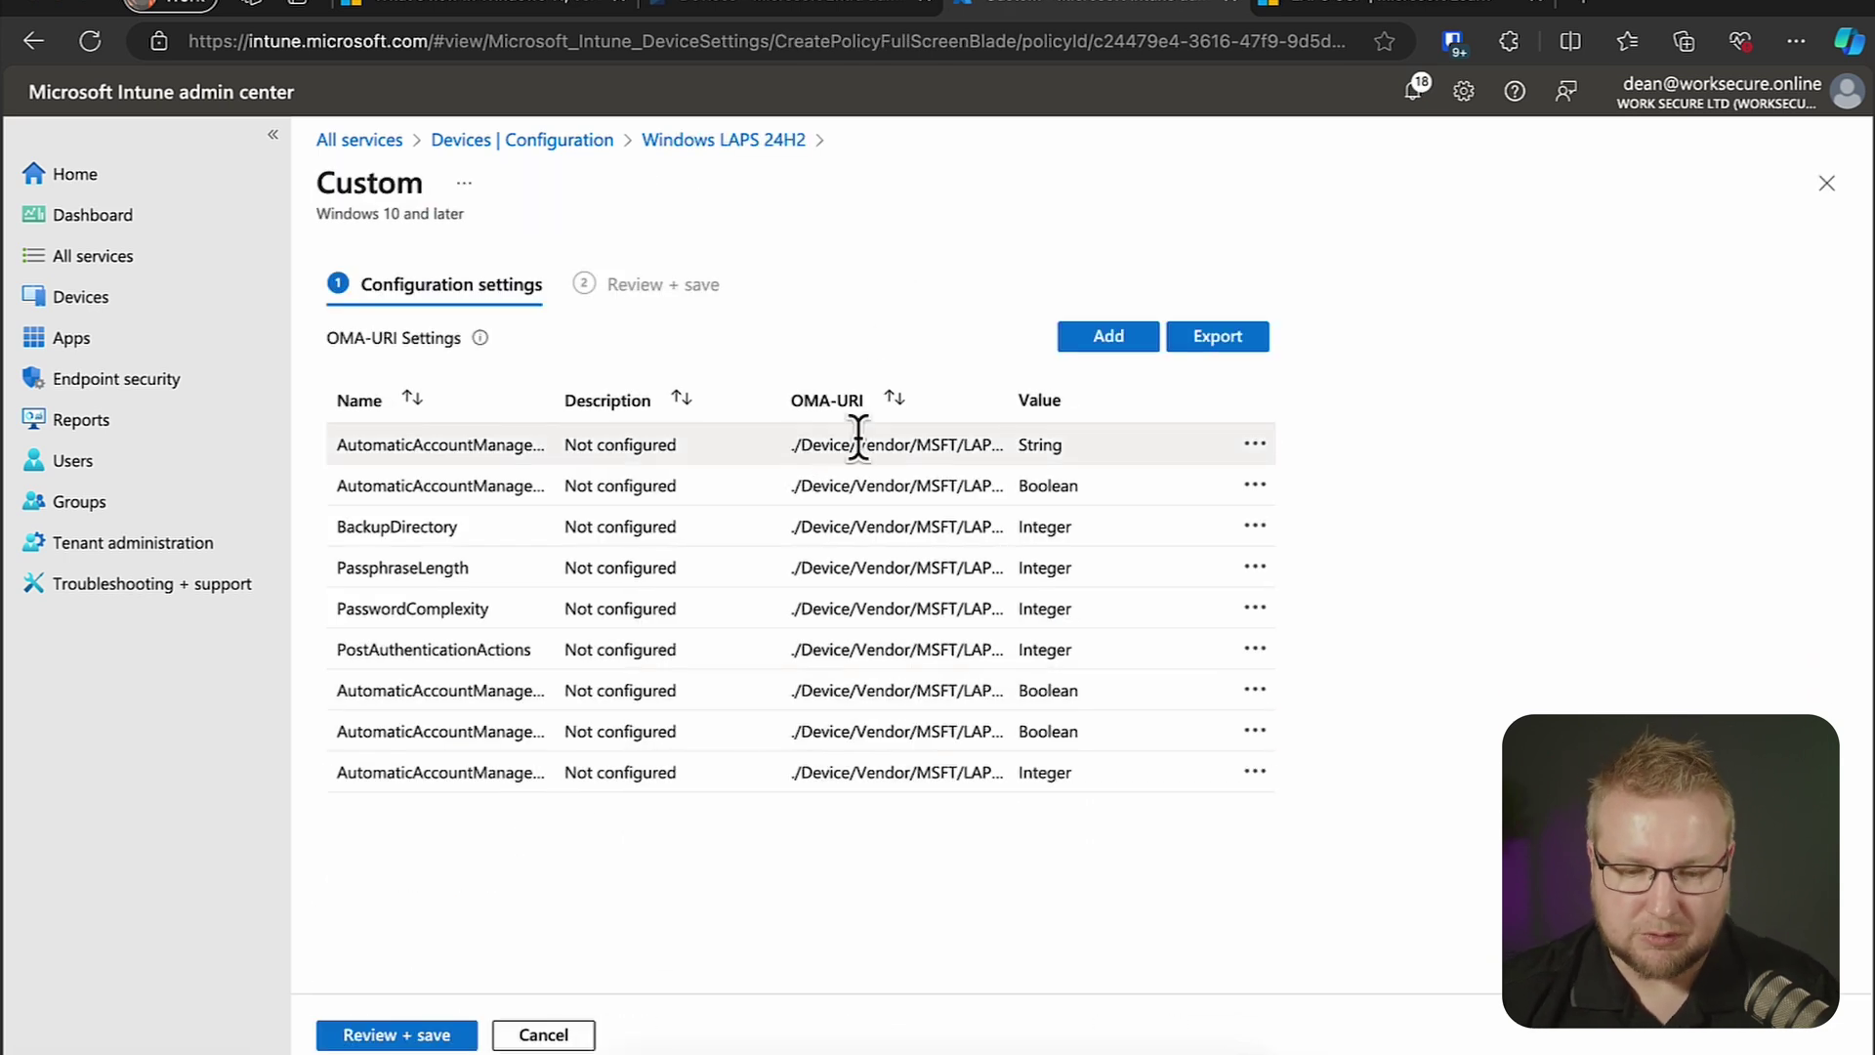
- Sort the nine OMA-URI settings by Name and widen the columns to show full names
left_click_drag(1013, 430, 1309, 400)
left_click(411, 398)
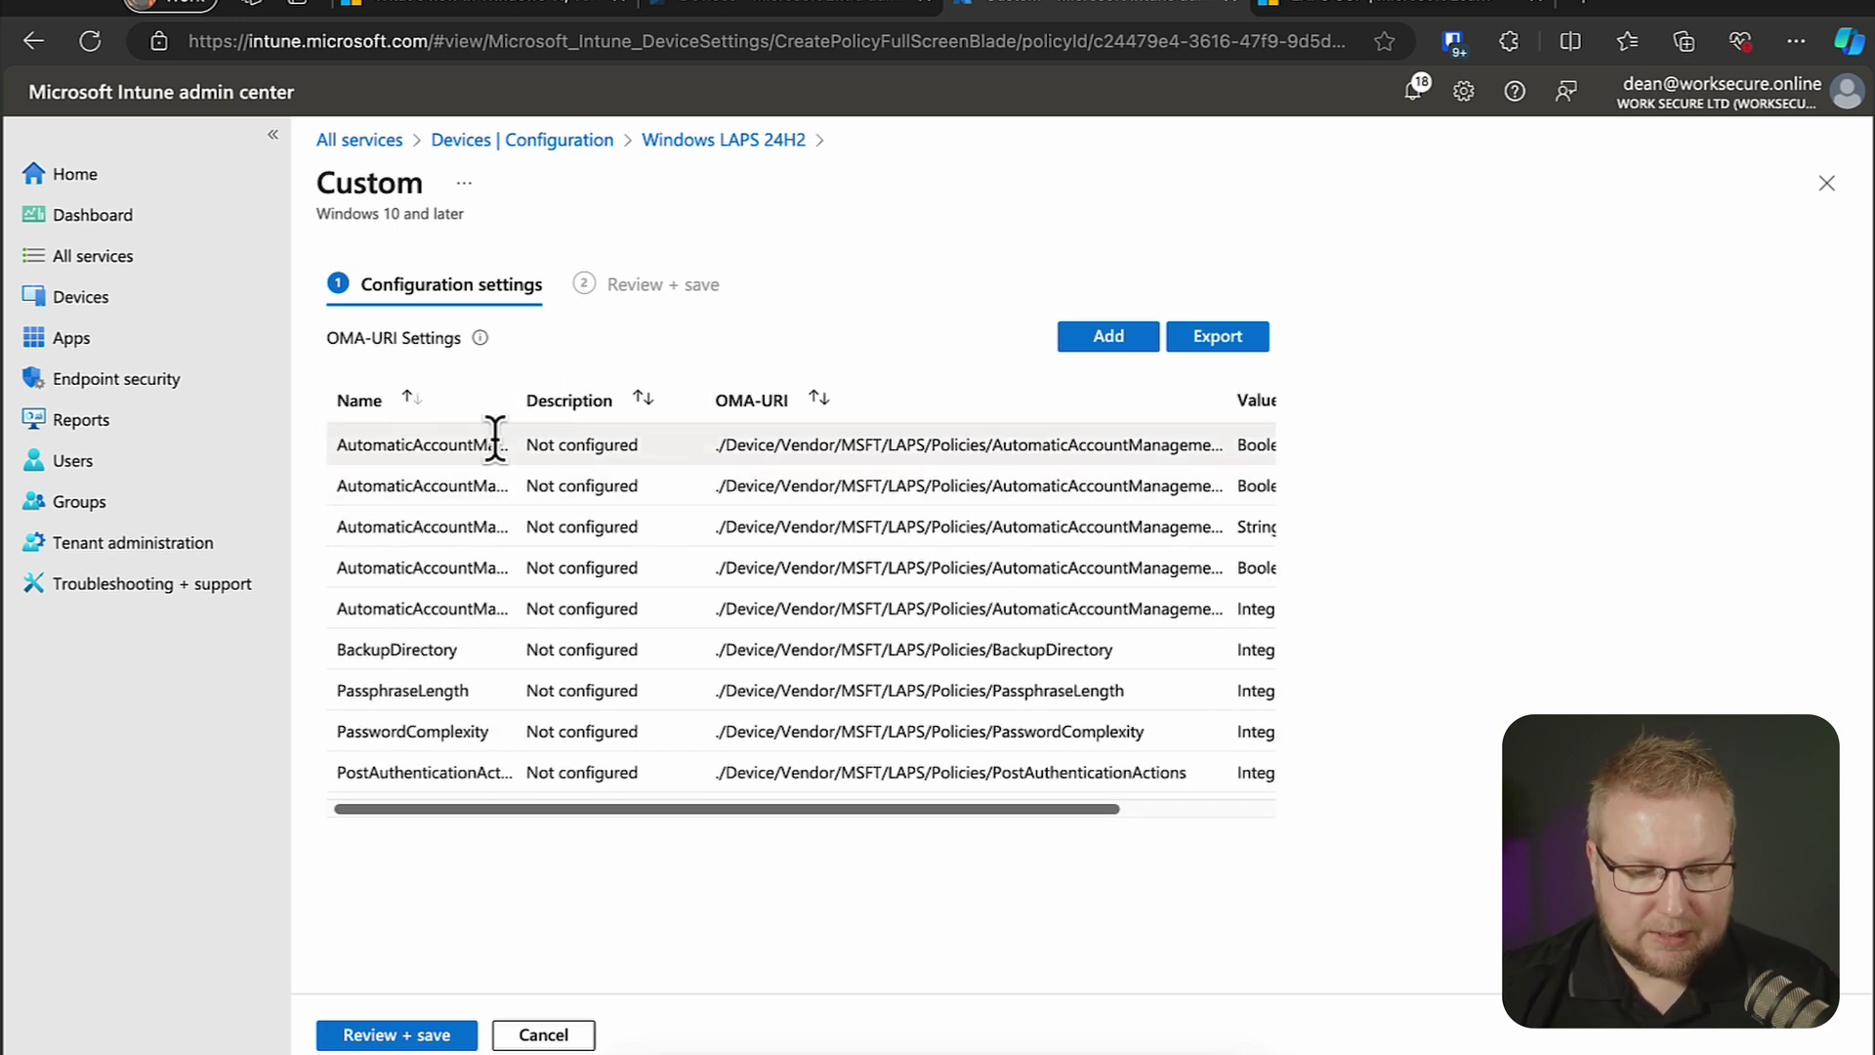
left_click_drag(611, 402, 636, 398)
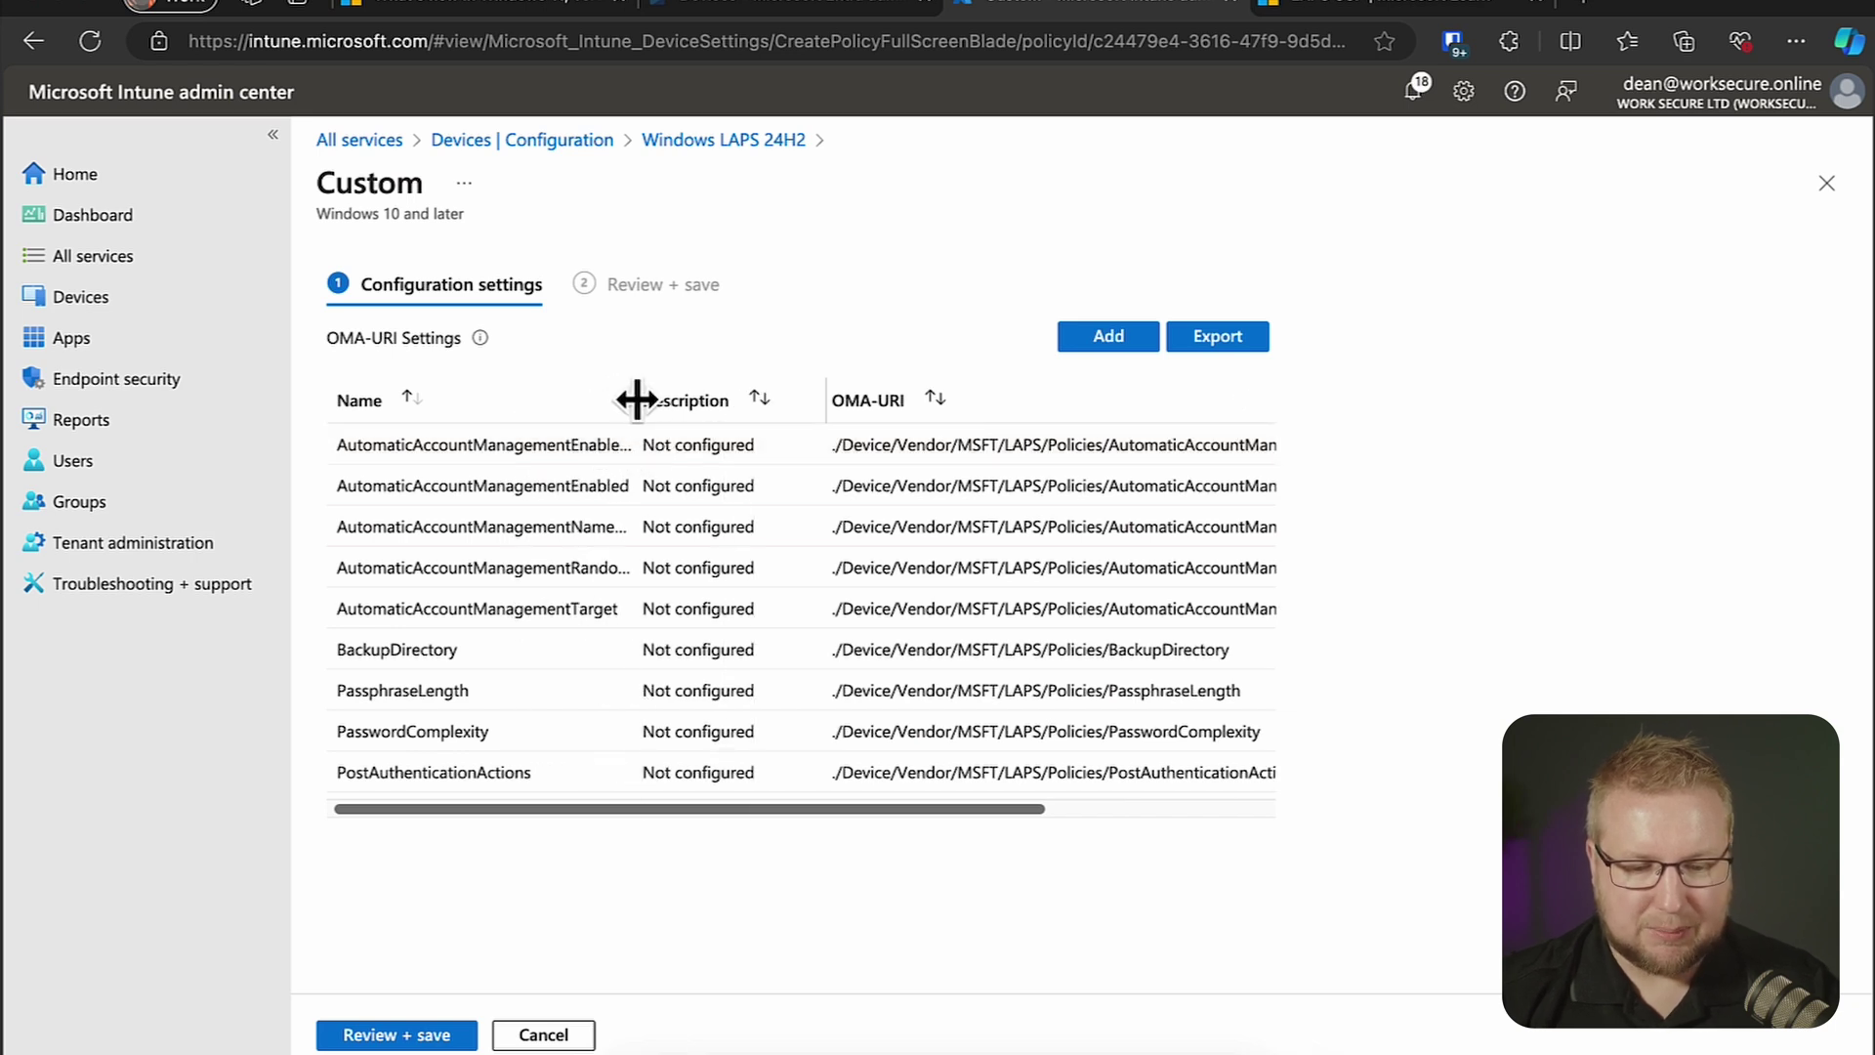
left_click_drag(637, 399, 754, 401)
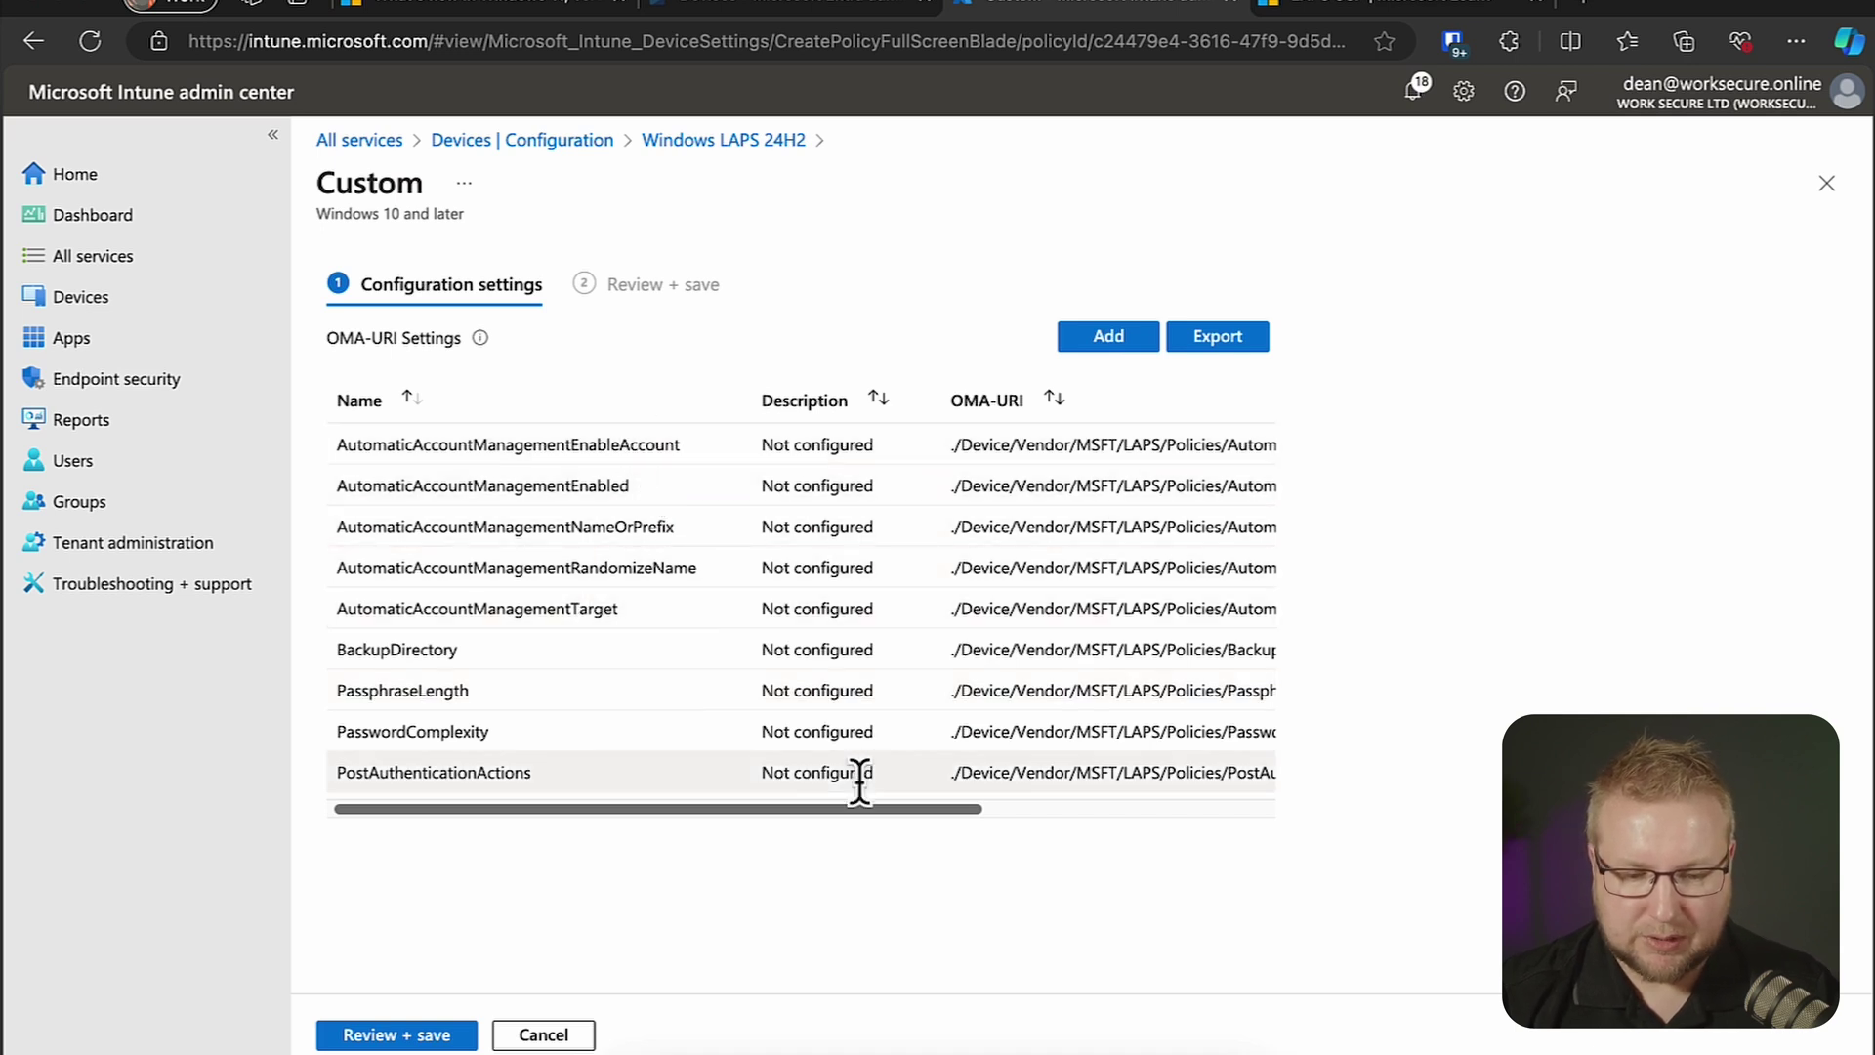
left_click_drag(855, 808, 1219, 823)
- Inspect the AutomaticAccountManagementEnableAccount and NameOrPrefix rows, closing each without changes
left_click(1256, 446)
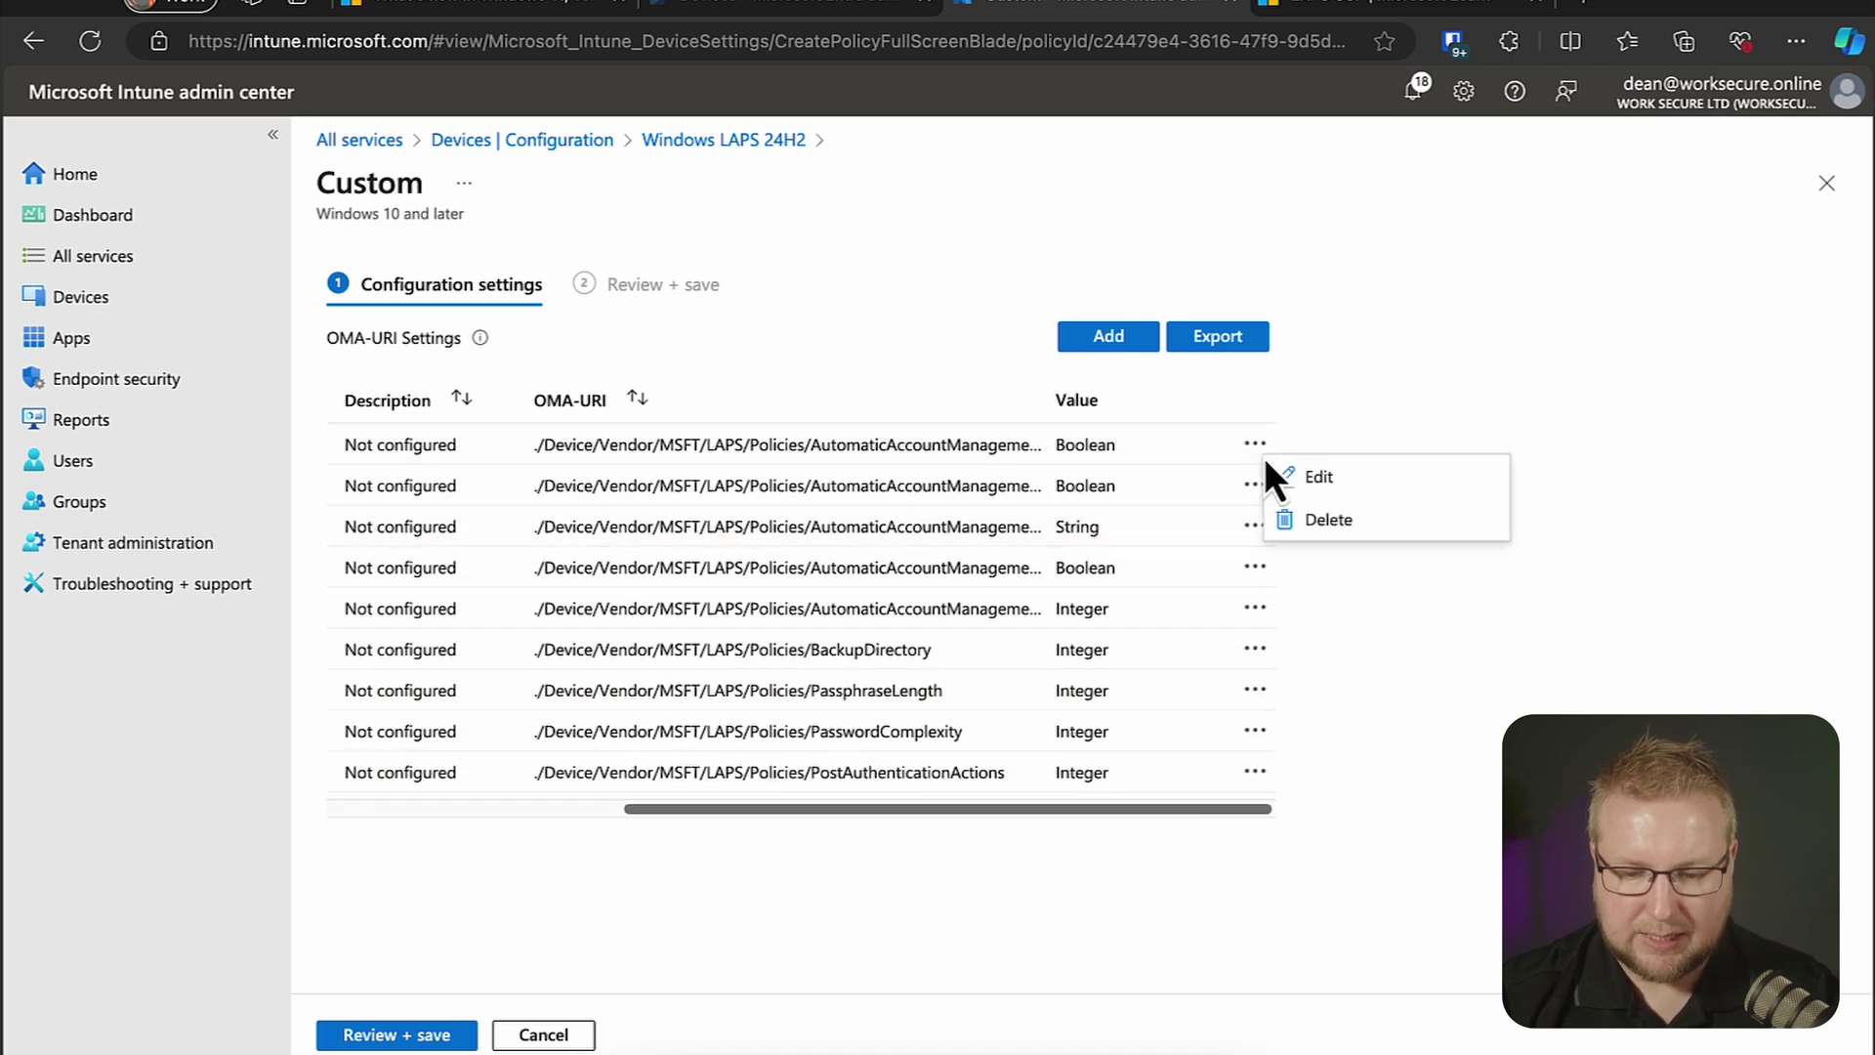
left_click(1287, 477)
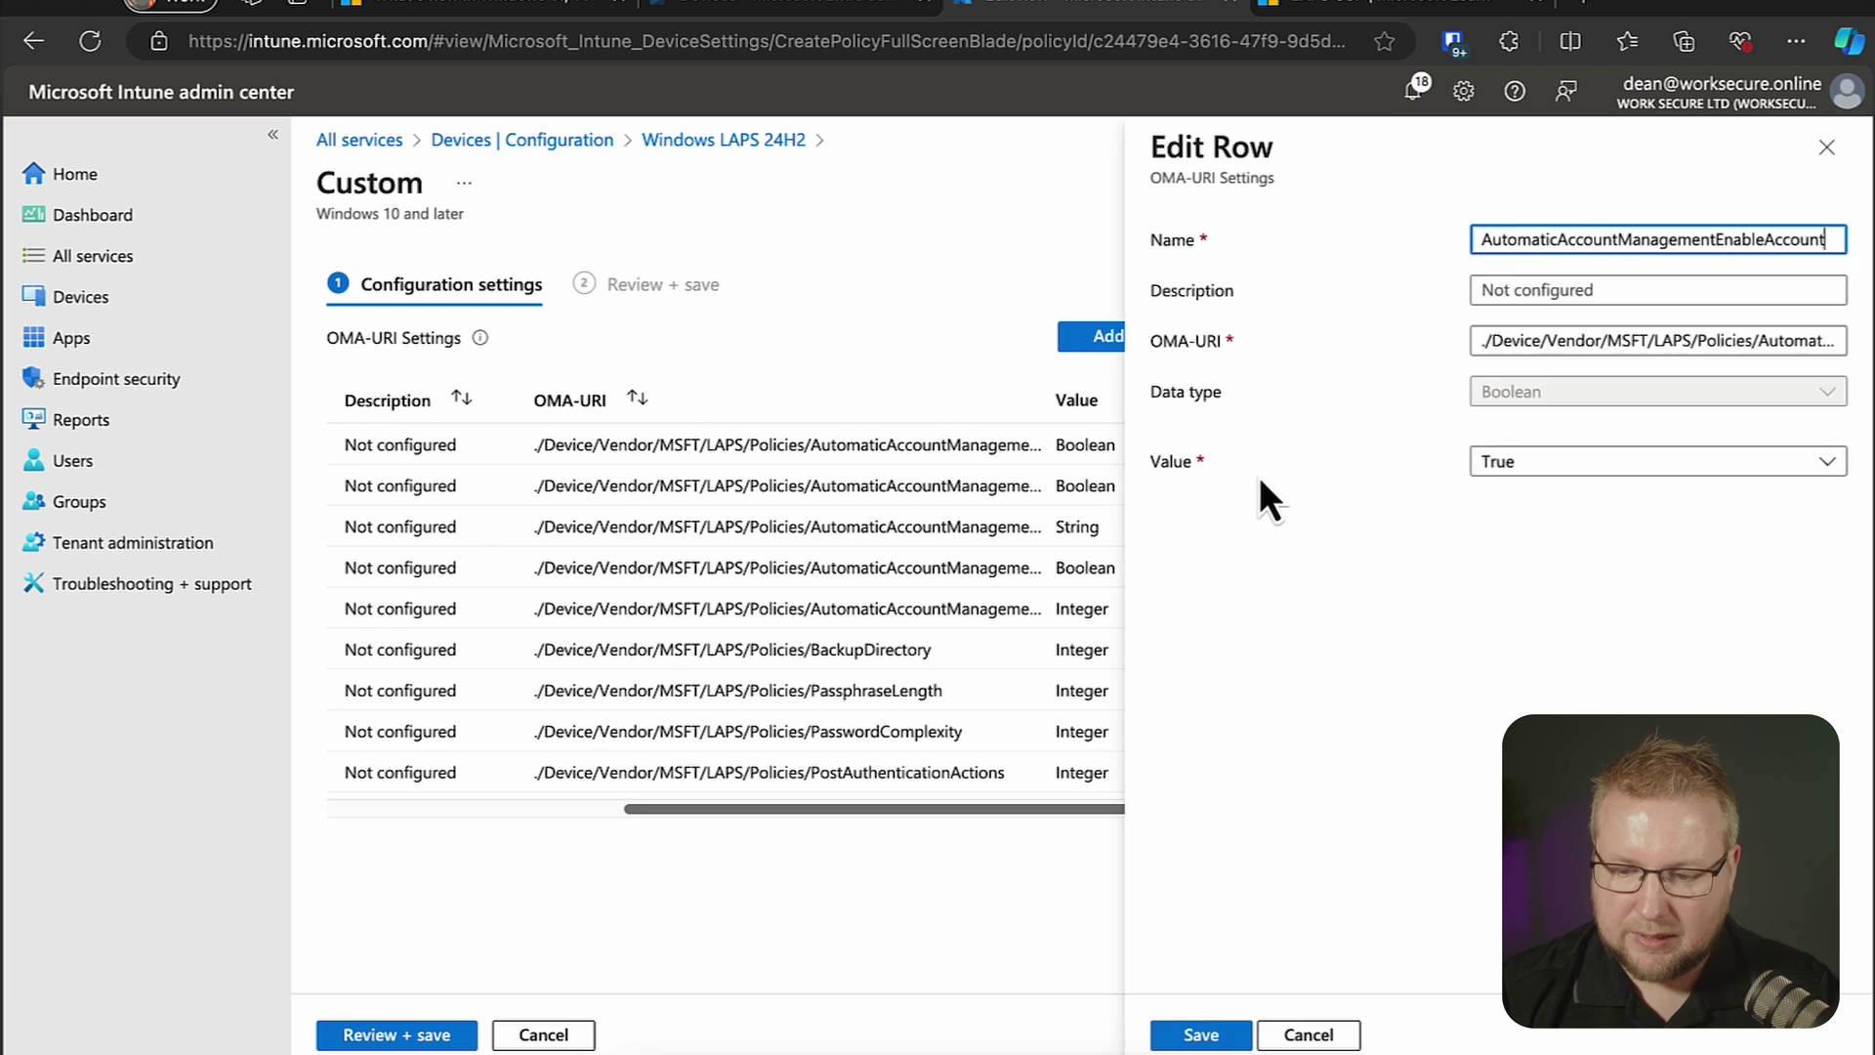
triple_click(1598, 340)
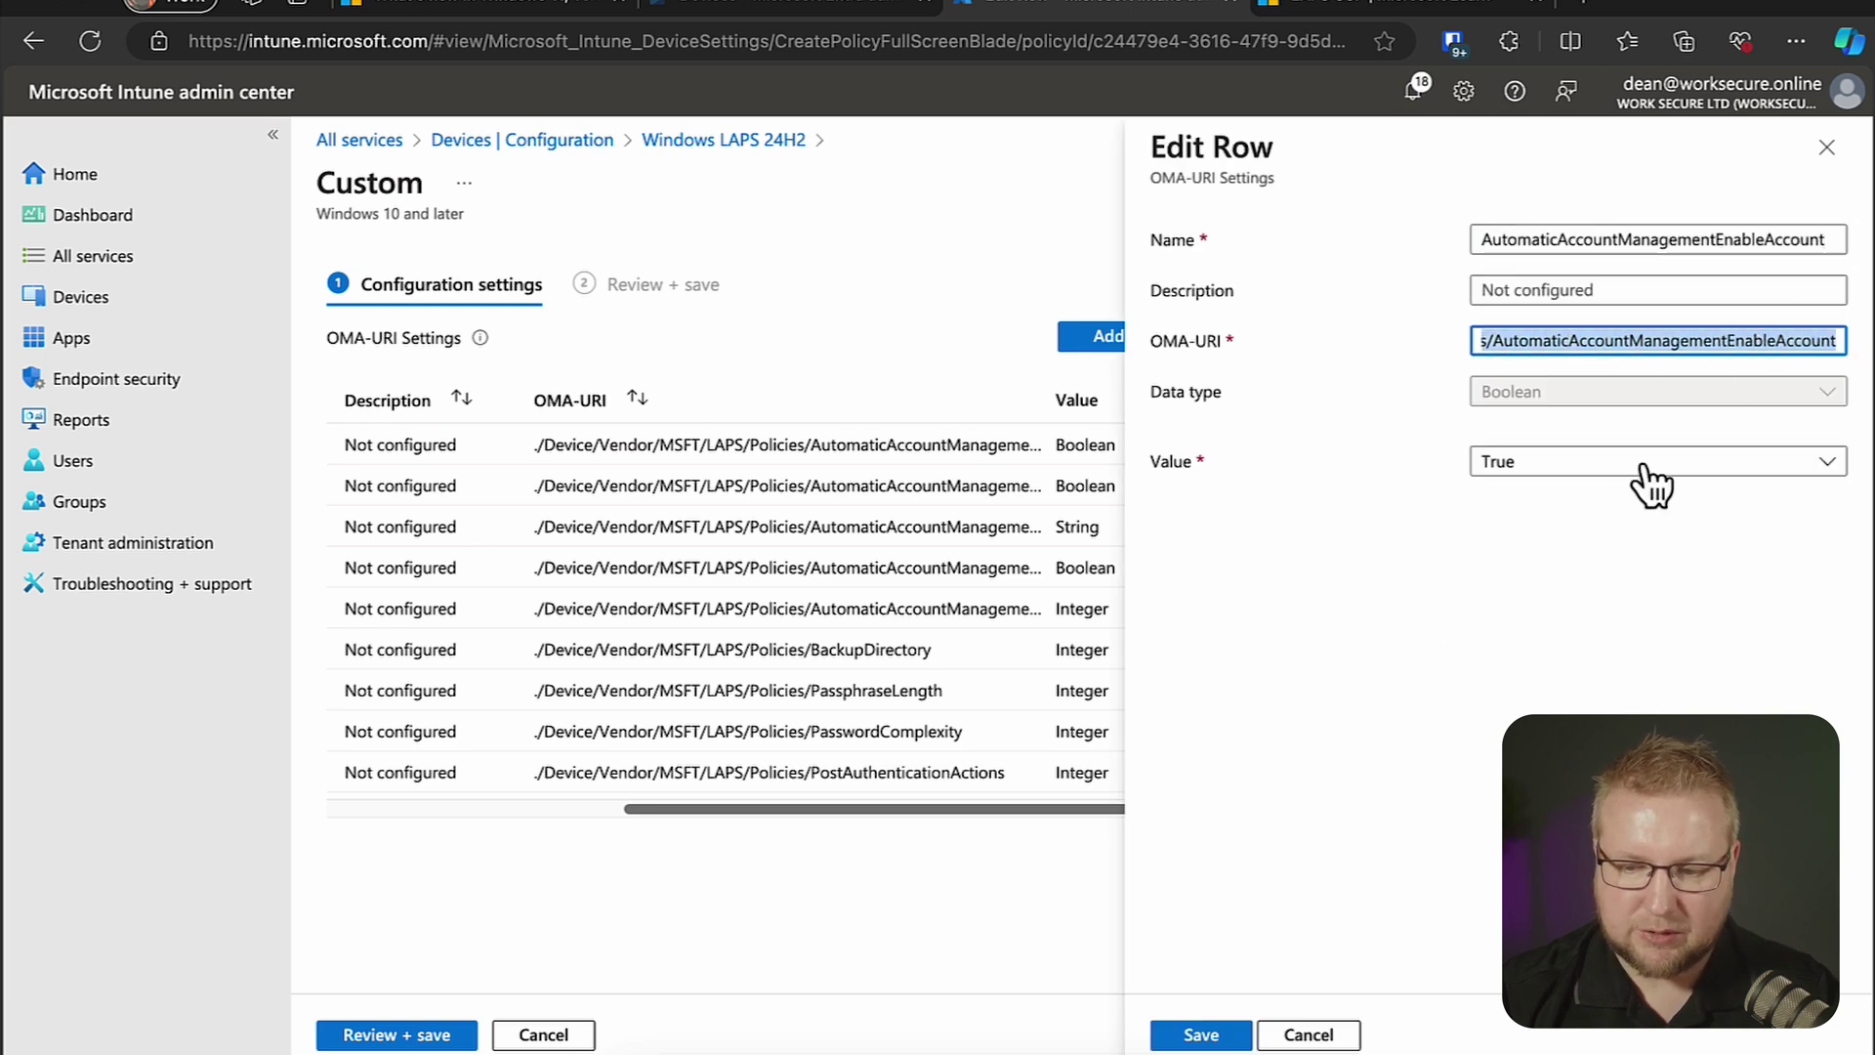
left_click(1826, 147)
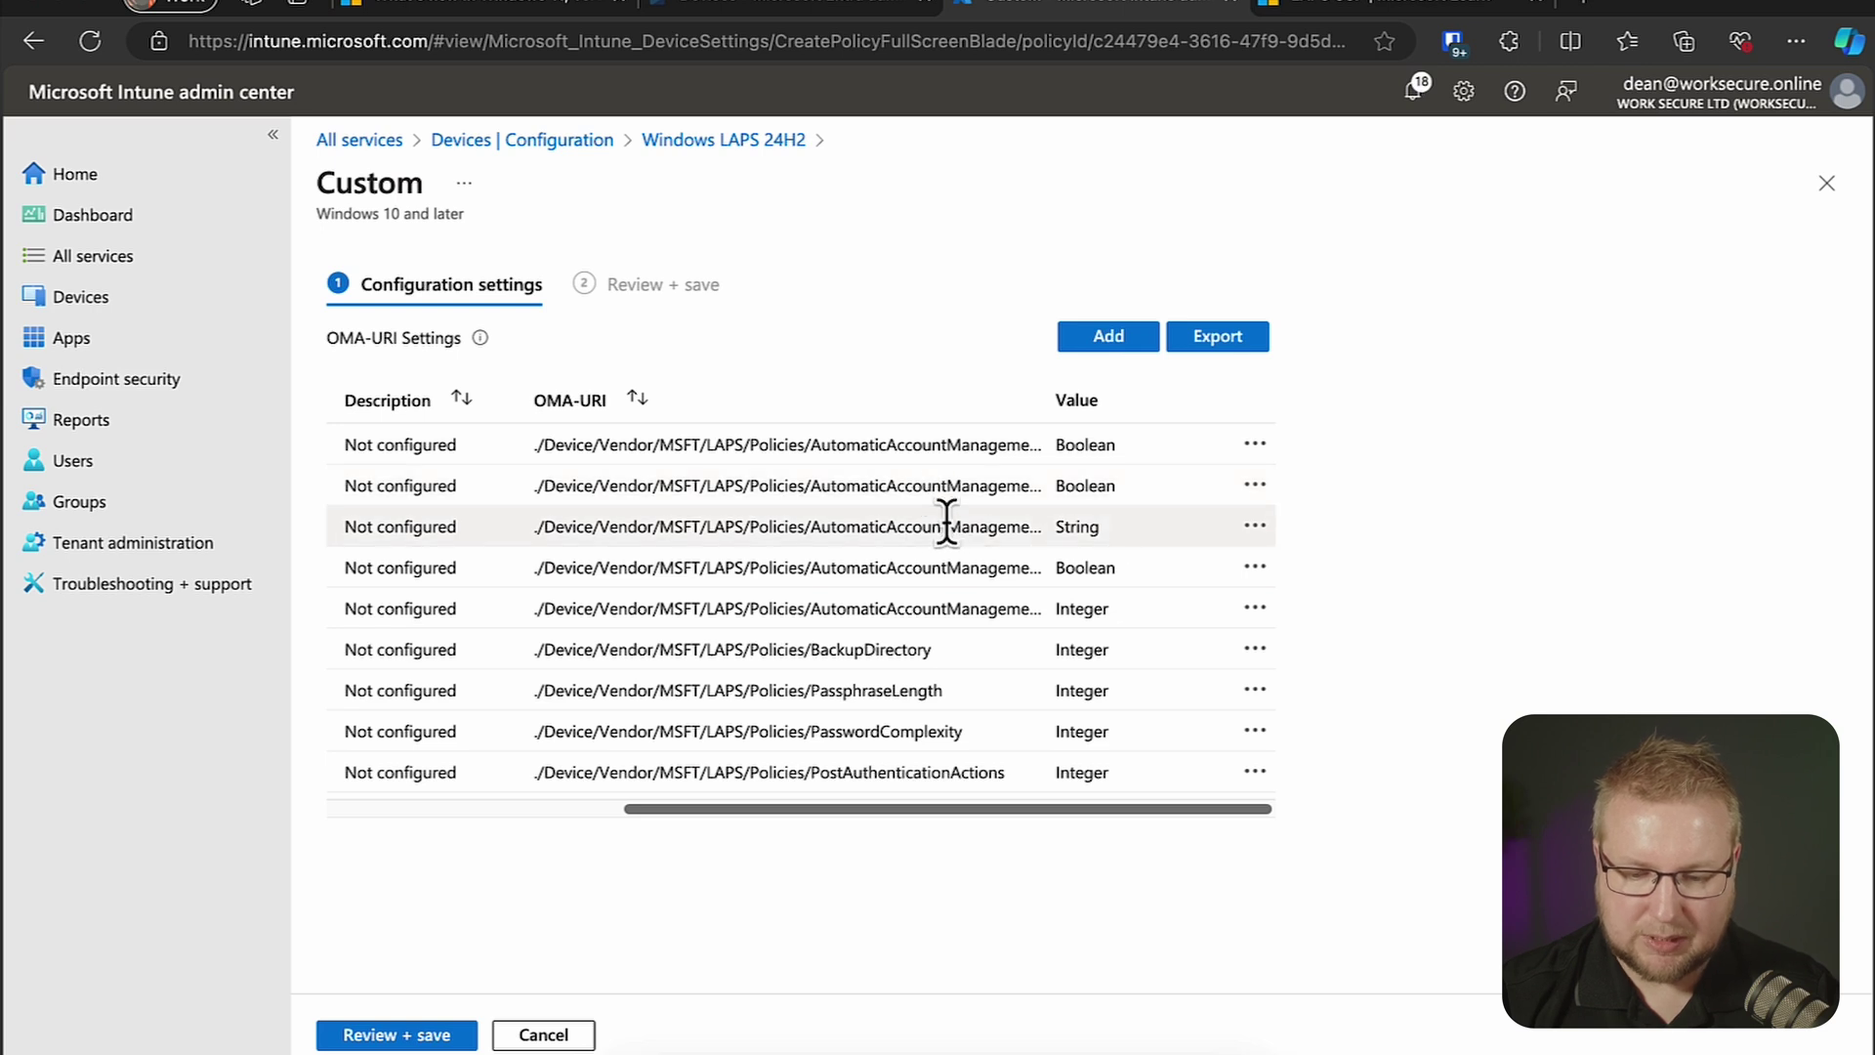
left_click(1255, 526)
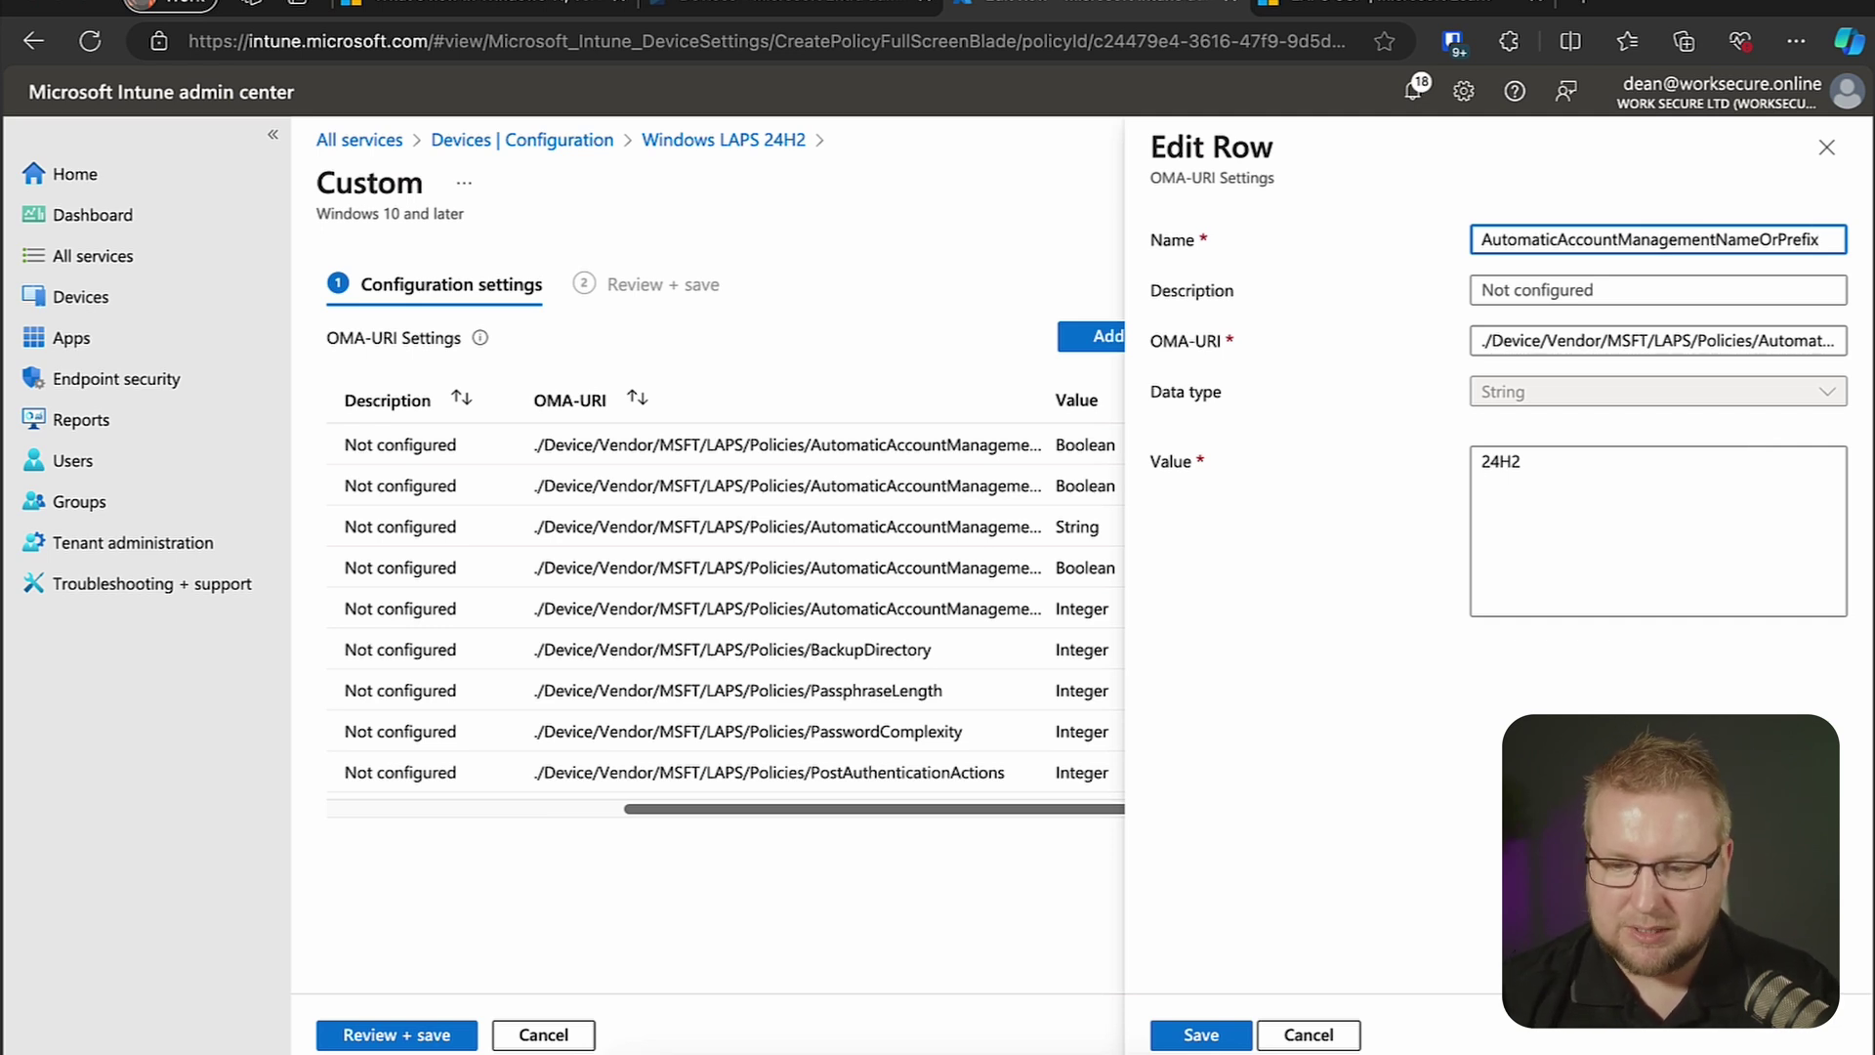
left_click(1826, 147)
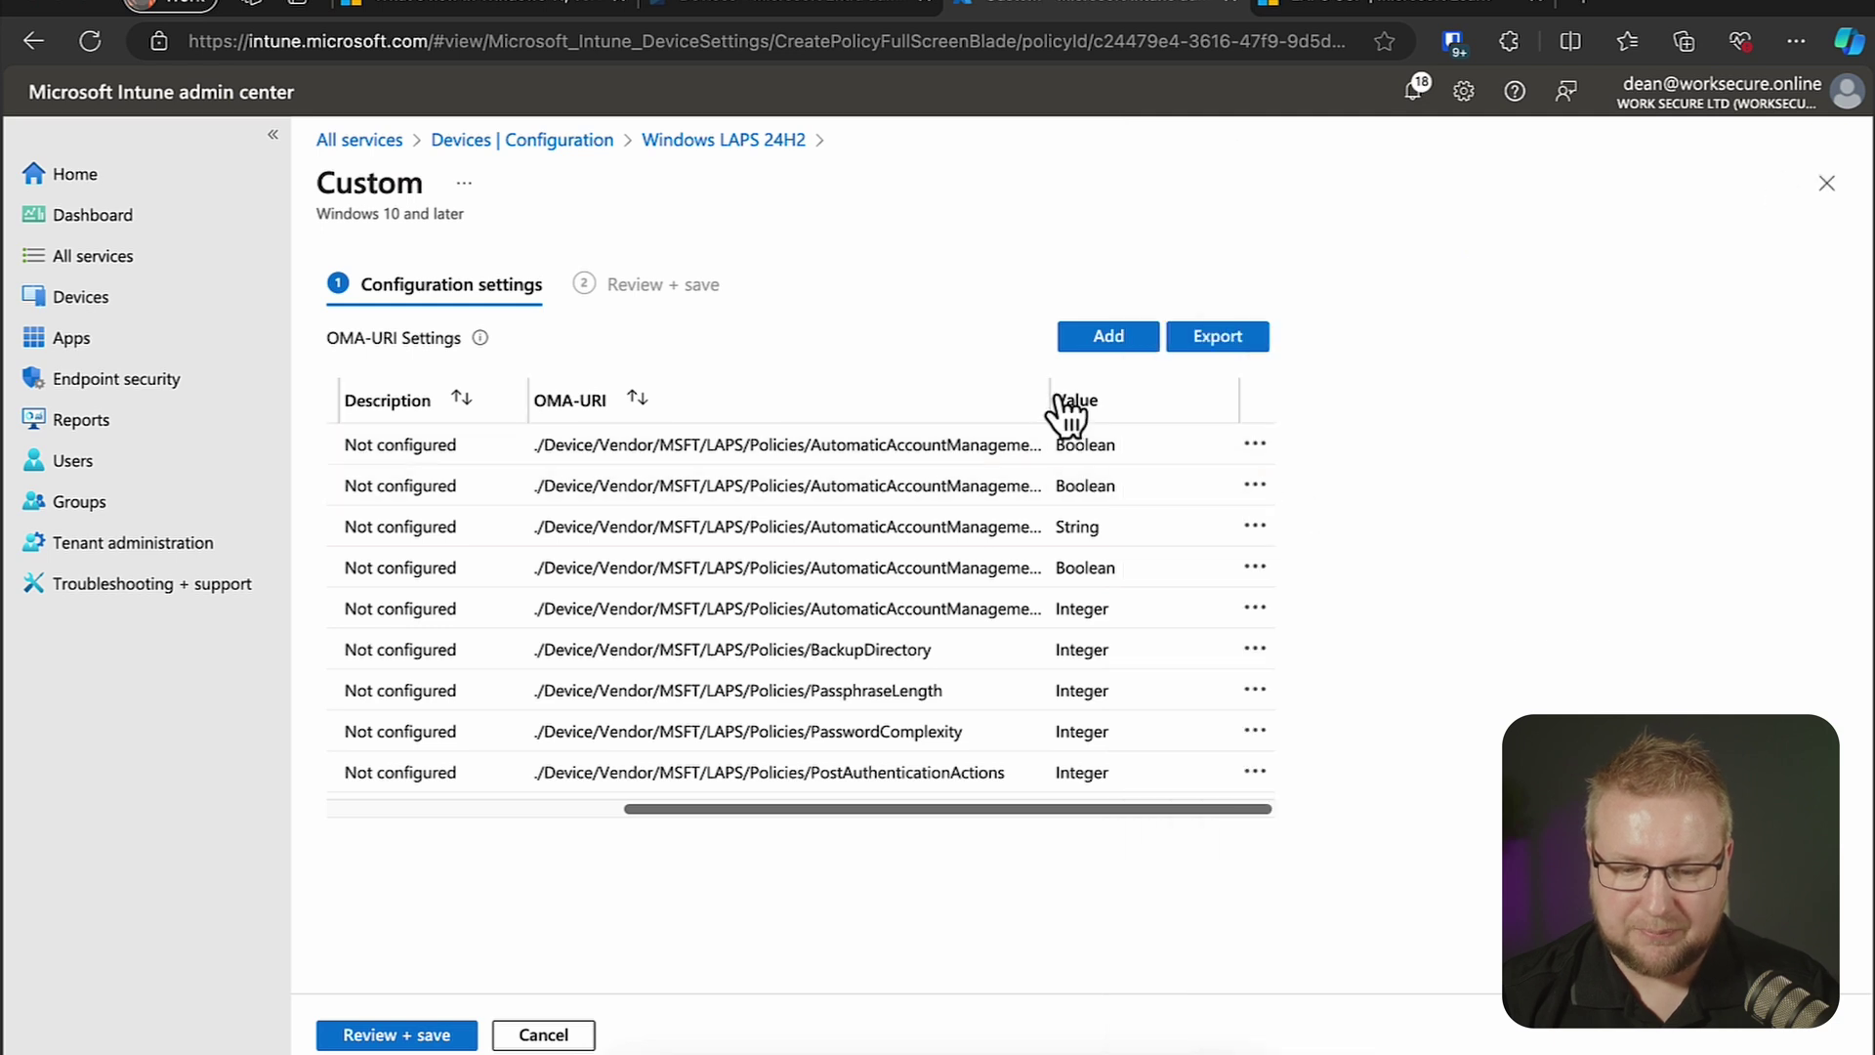
- Widen the OMA-URI column and open the AutomaticAccountManagementRandomizeName row, set to True
left_click_drag(1051, 395, 1226, 398)
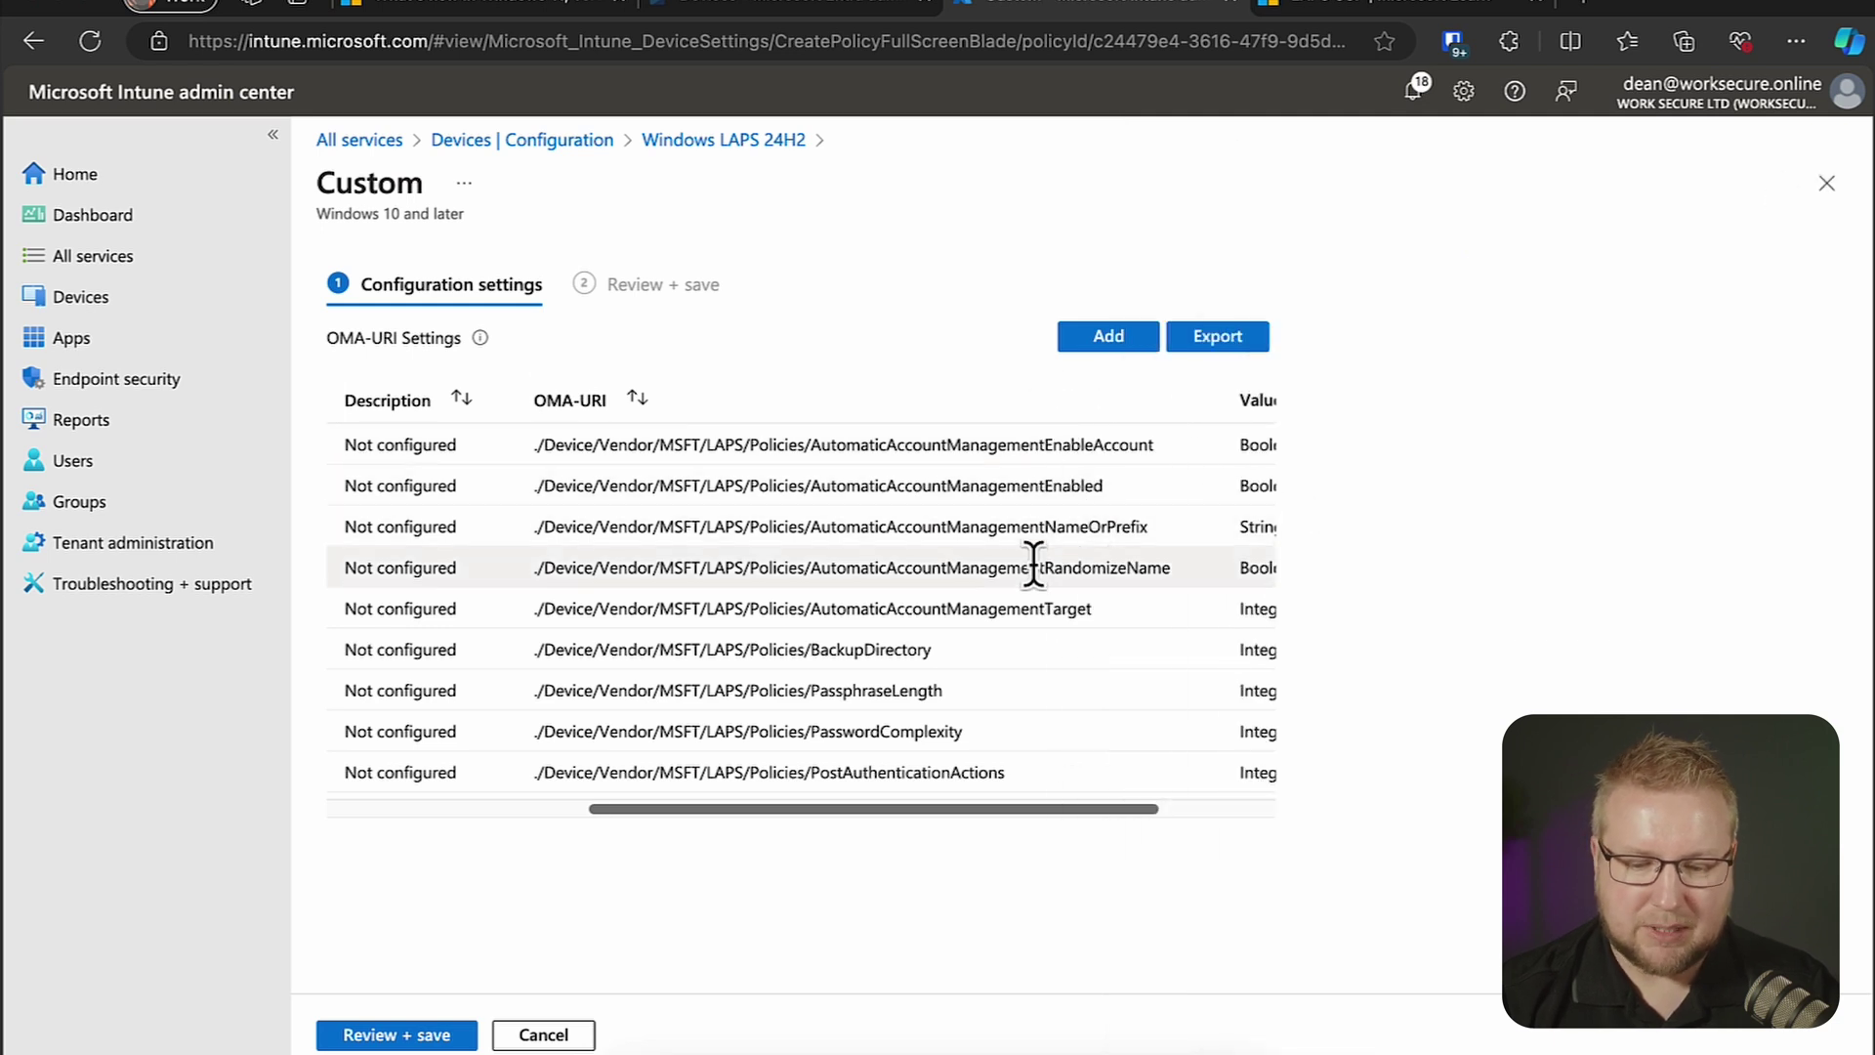
scroll(1149, 648, "right", 3)
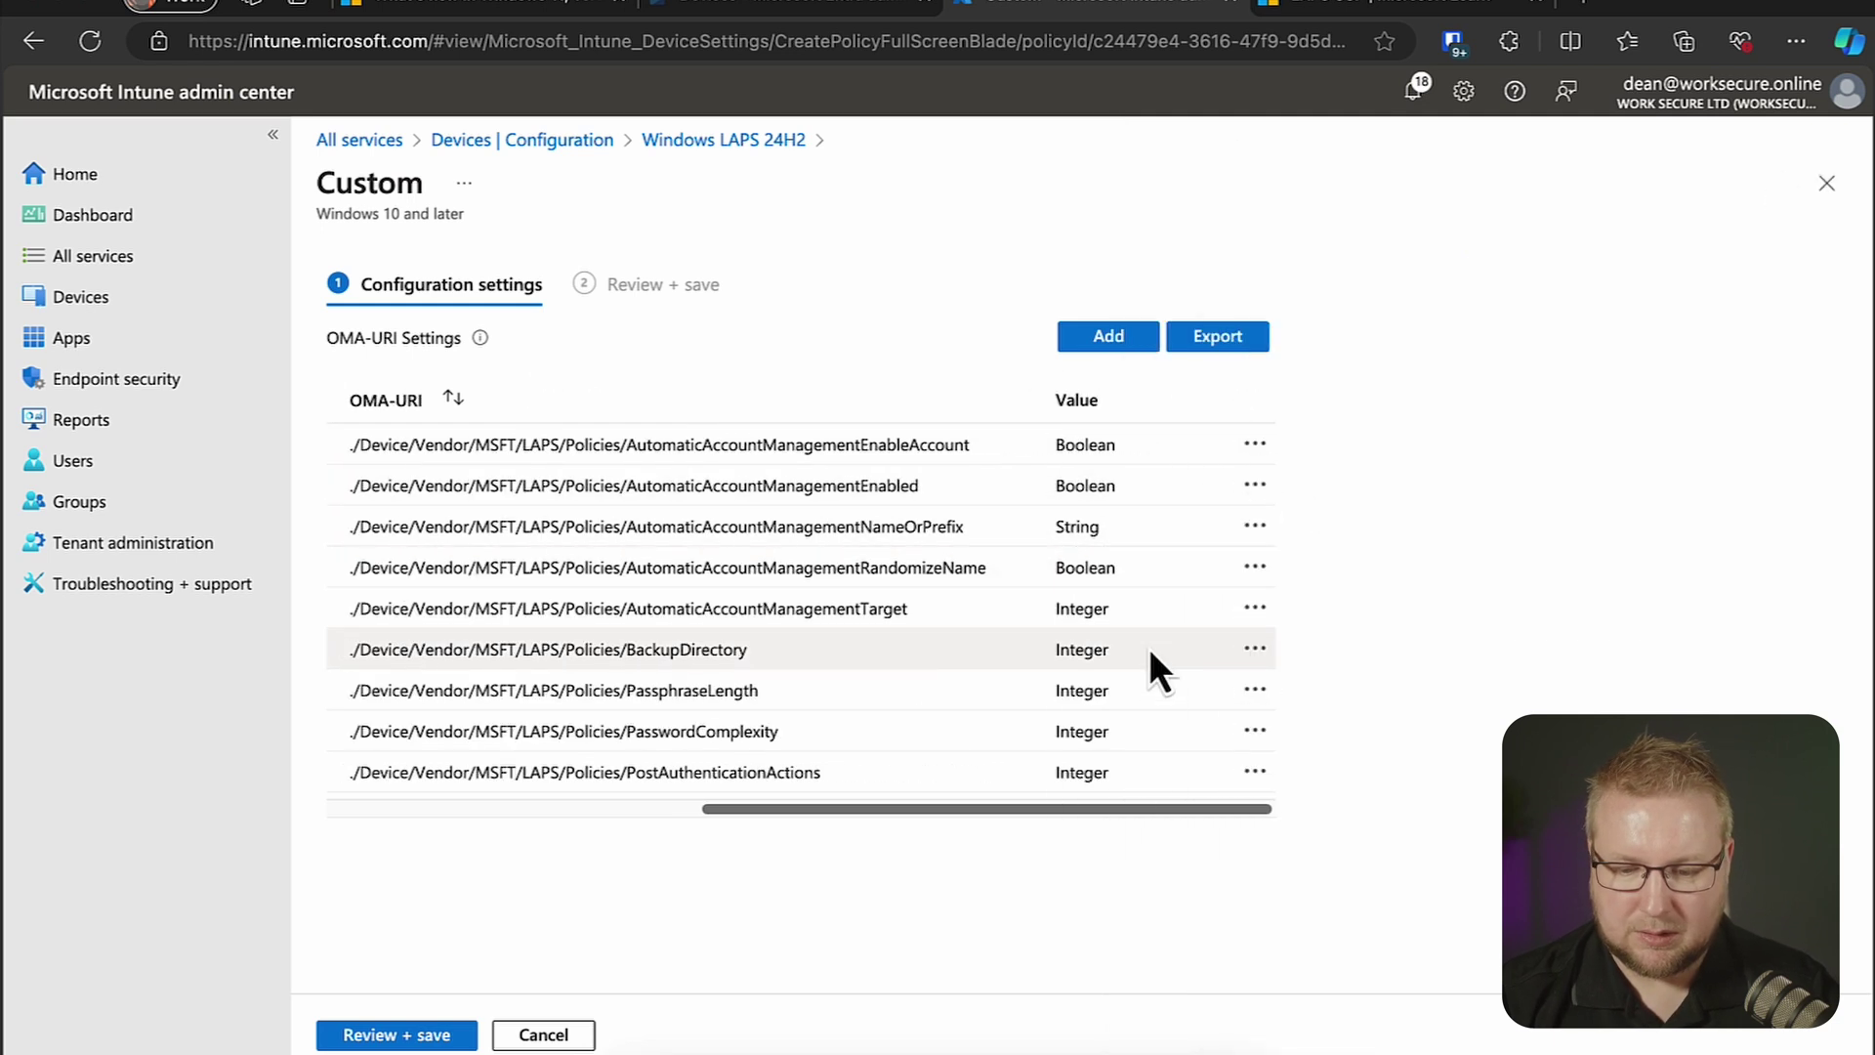
left_click(1258, 569)
left_click(1280, 595)
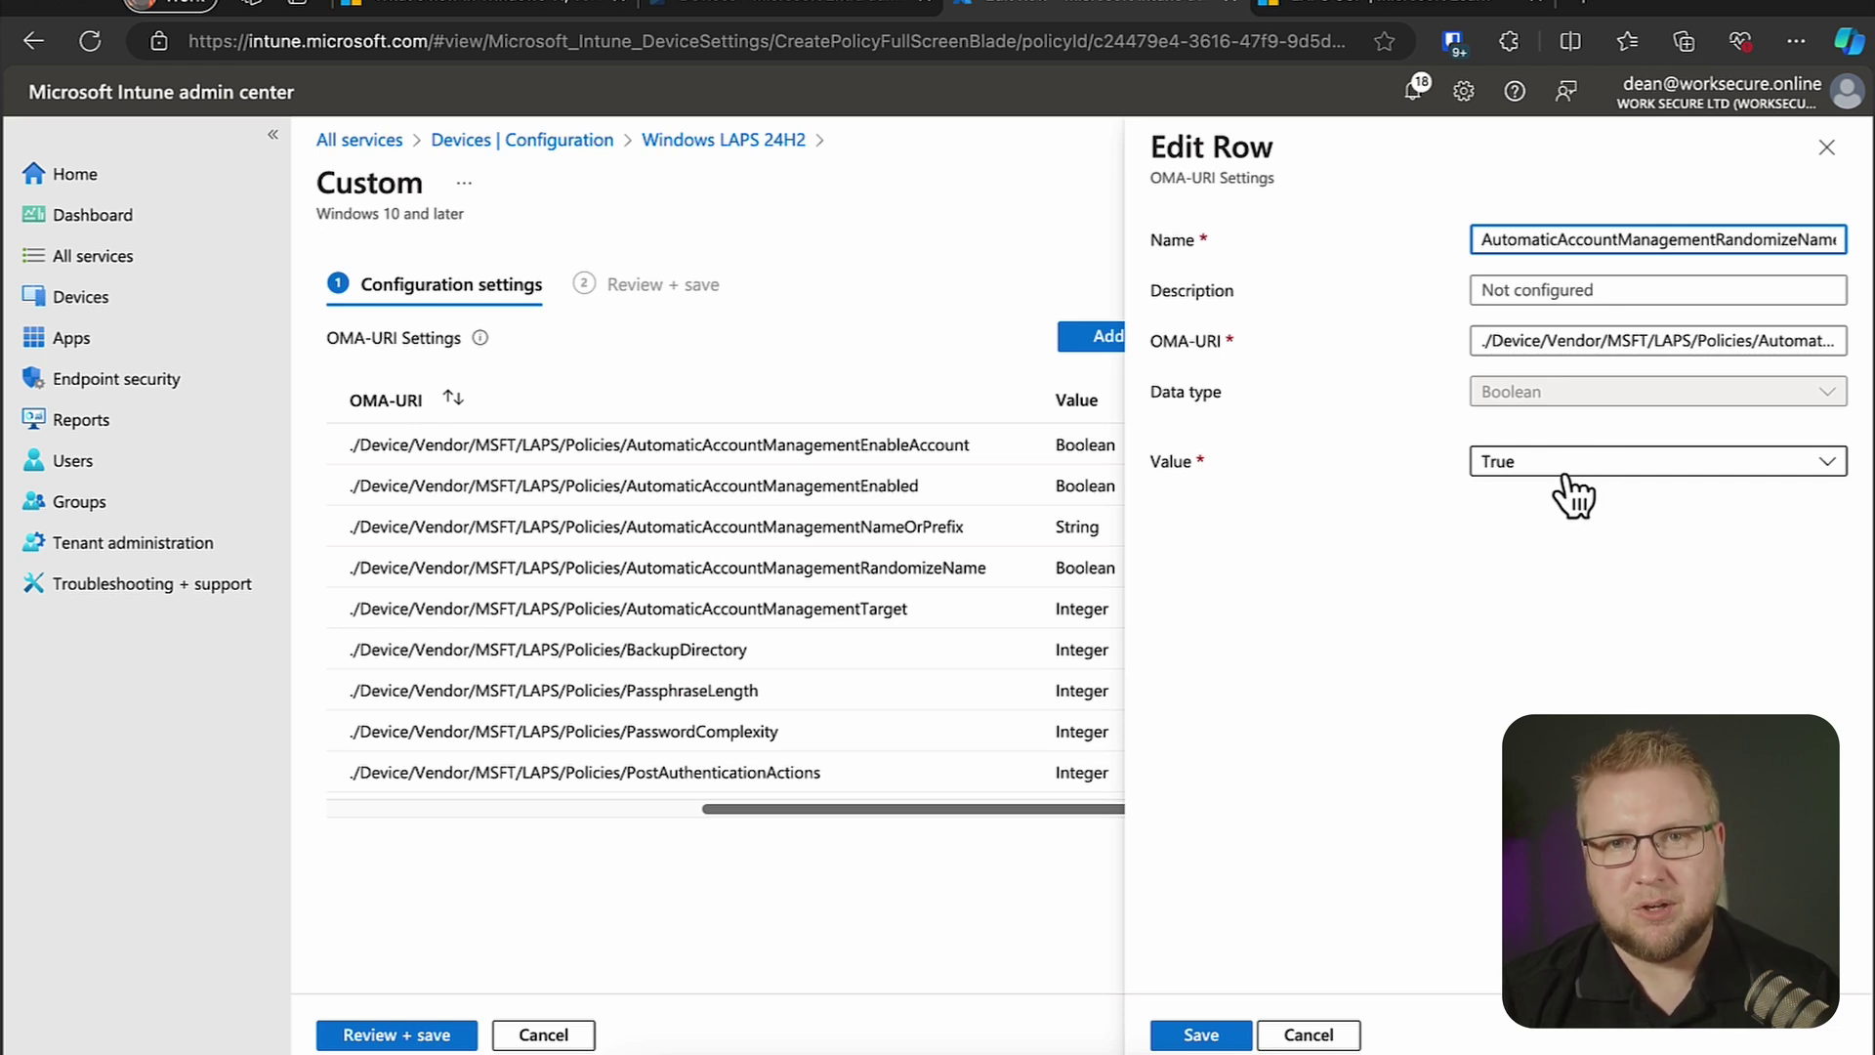
- Search the LAPS CSP page for 'random' and jump to the AutomaticAccountManagementRandomizeName entry
left_click(1392, 14)
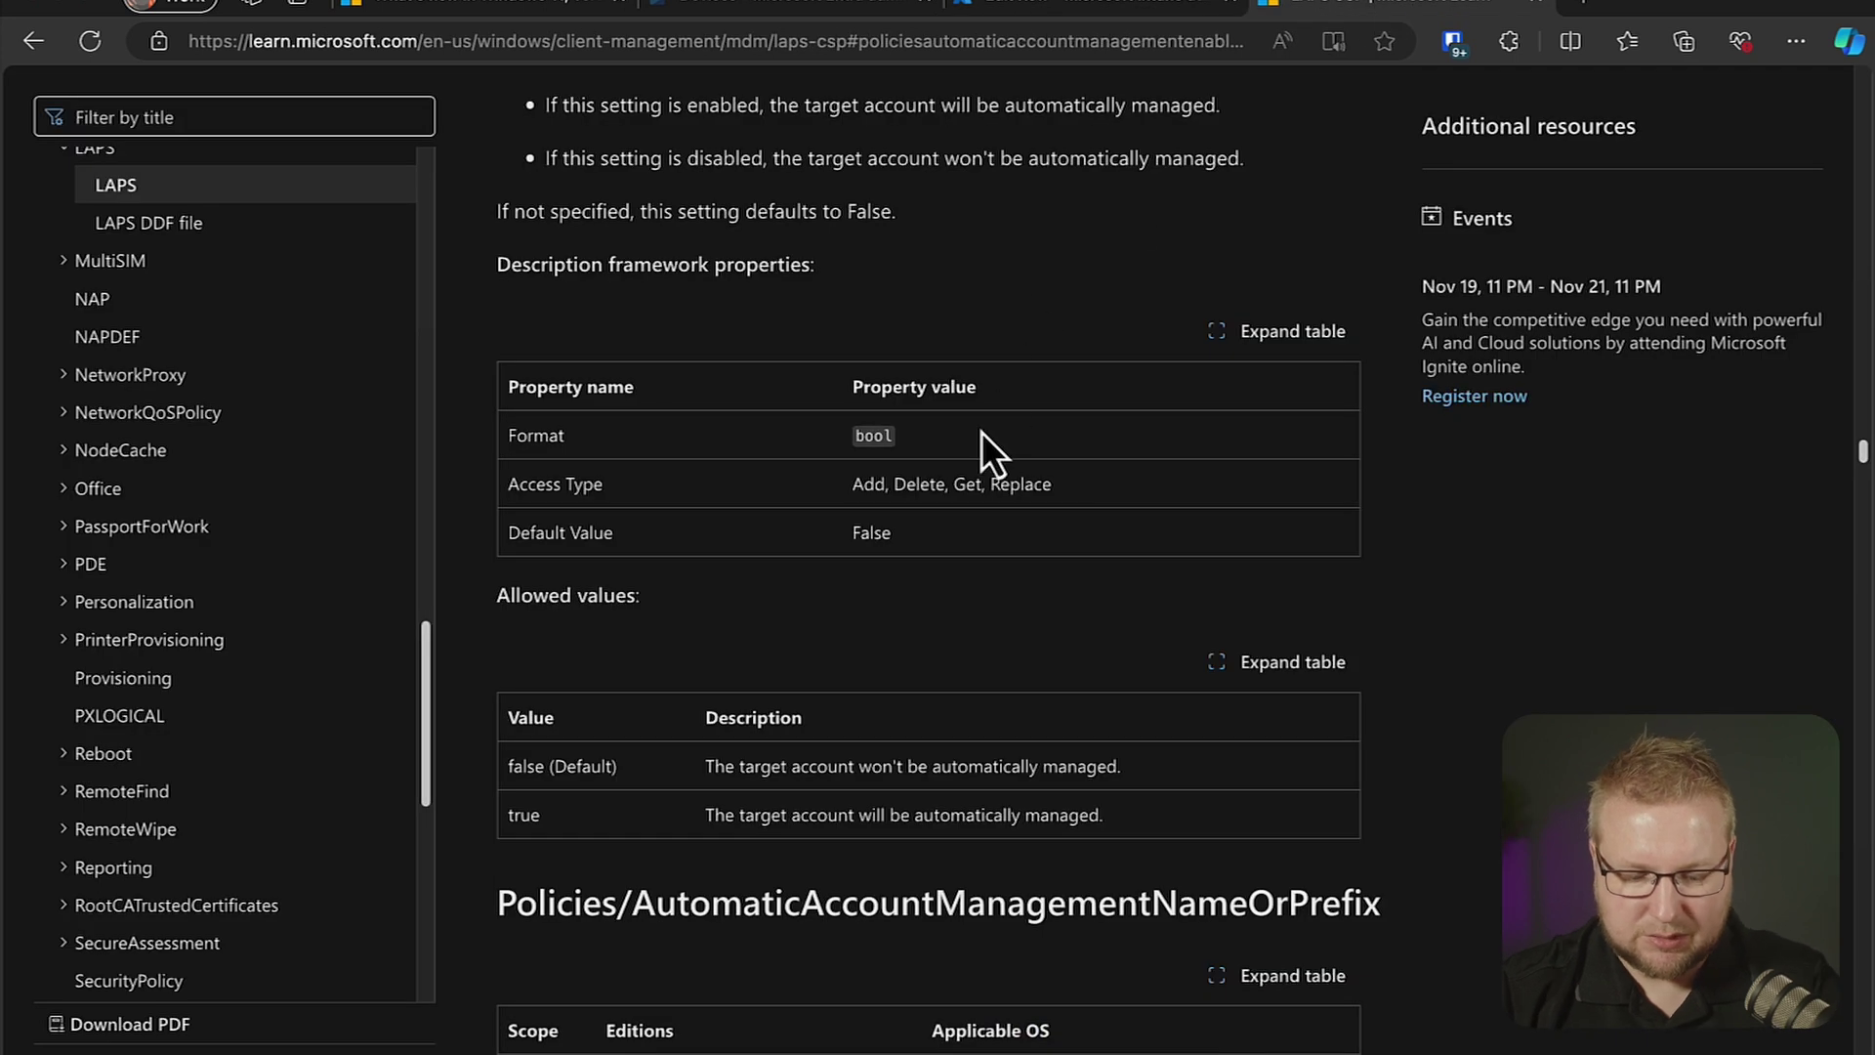
key("ctrl+f")
type("random")
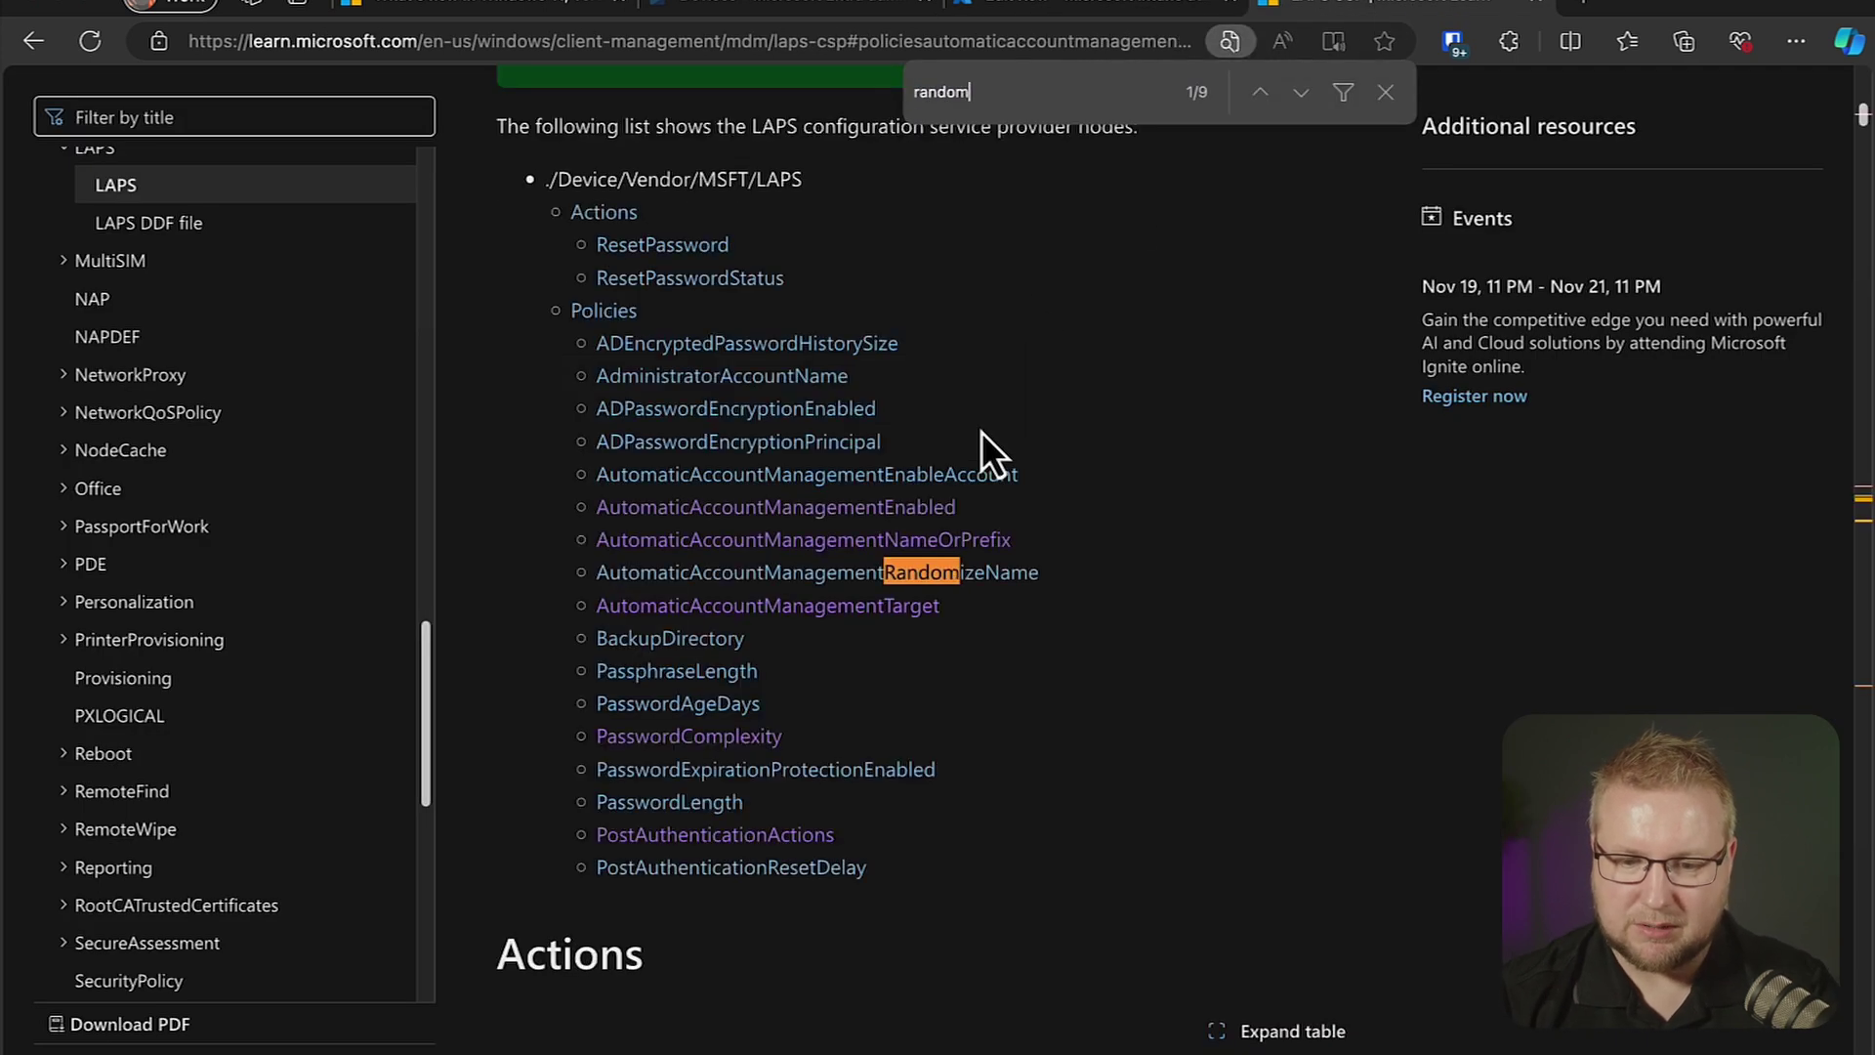
left_click(1000, 580)
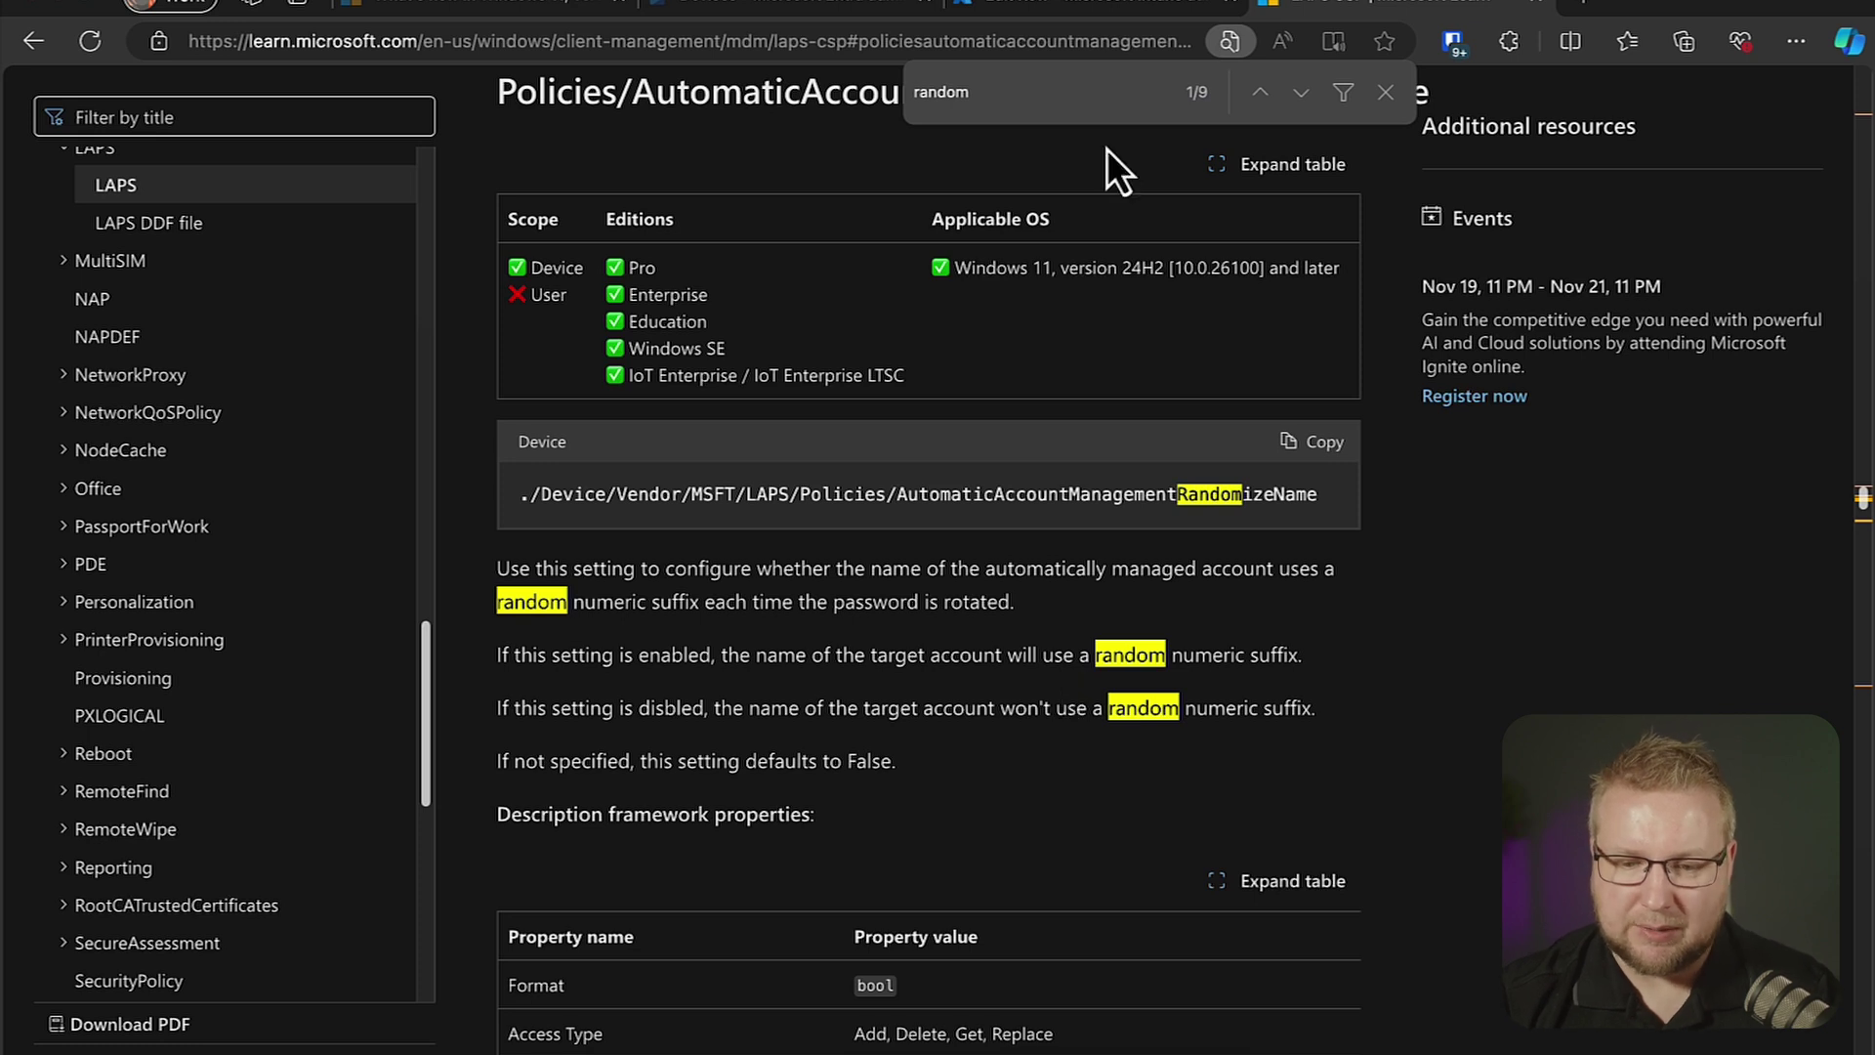
- Close the RandomizeName row and open AutomaticAccountManagementTarget, checking its OMA-URI path and Integer value 1
left_click(1385, 92)
left_click(1162, 6)
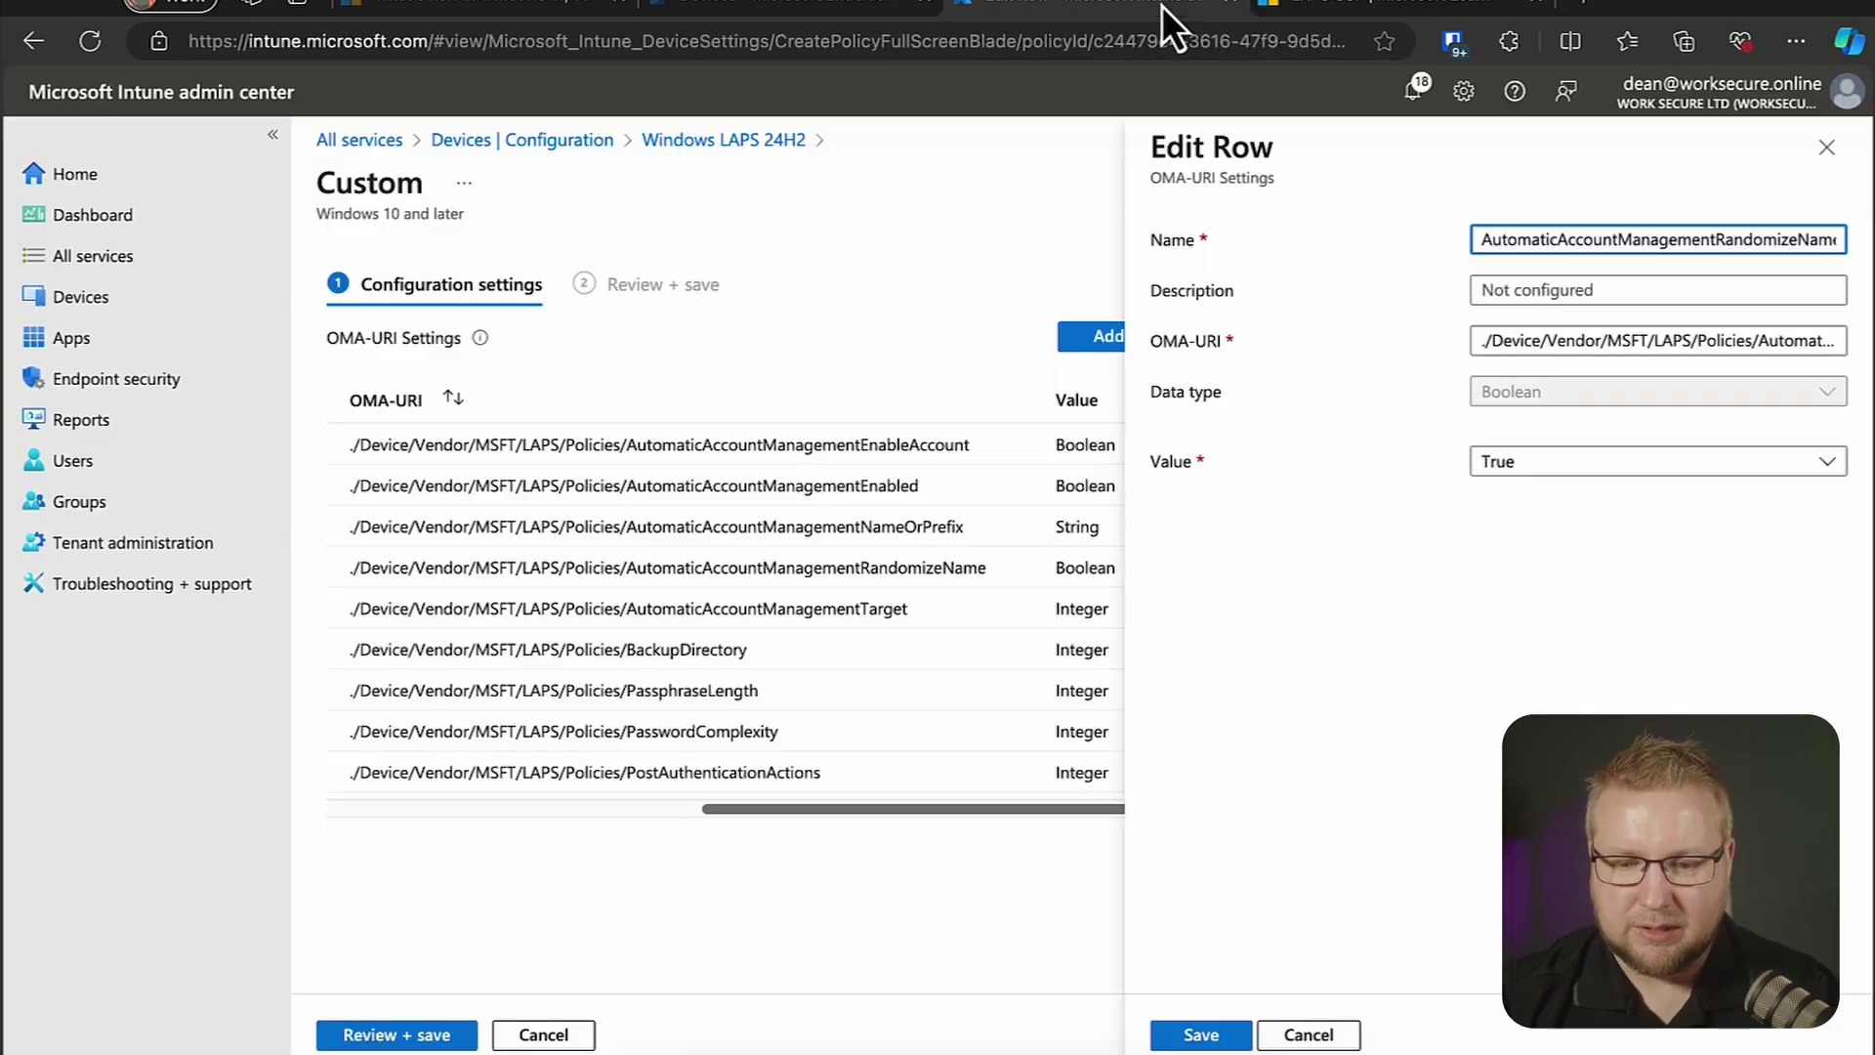
left_click(1318, 1034)
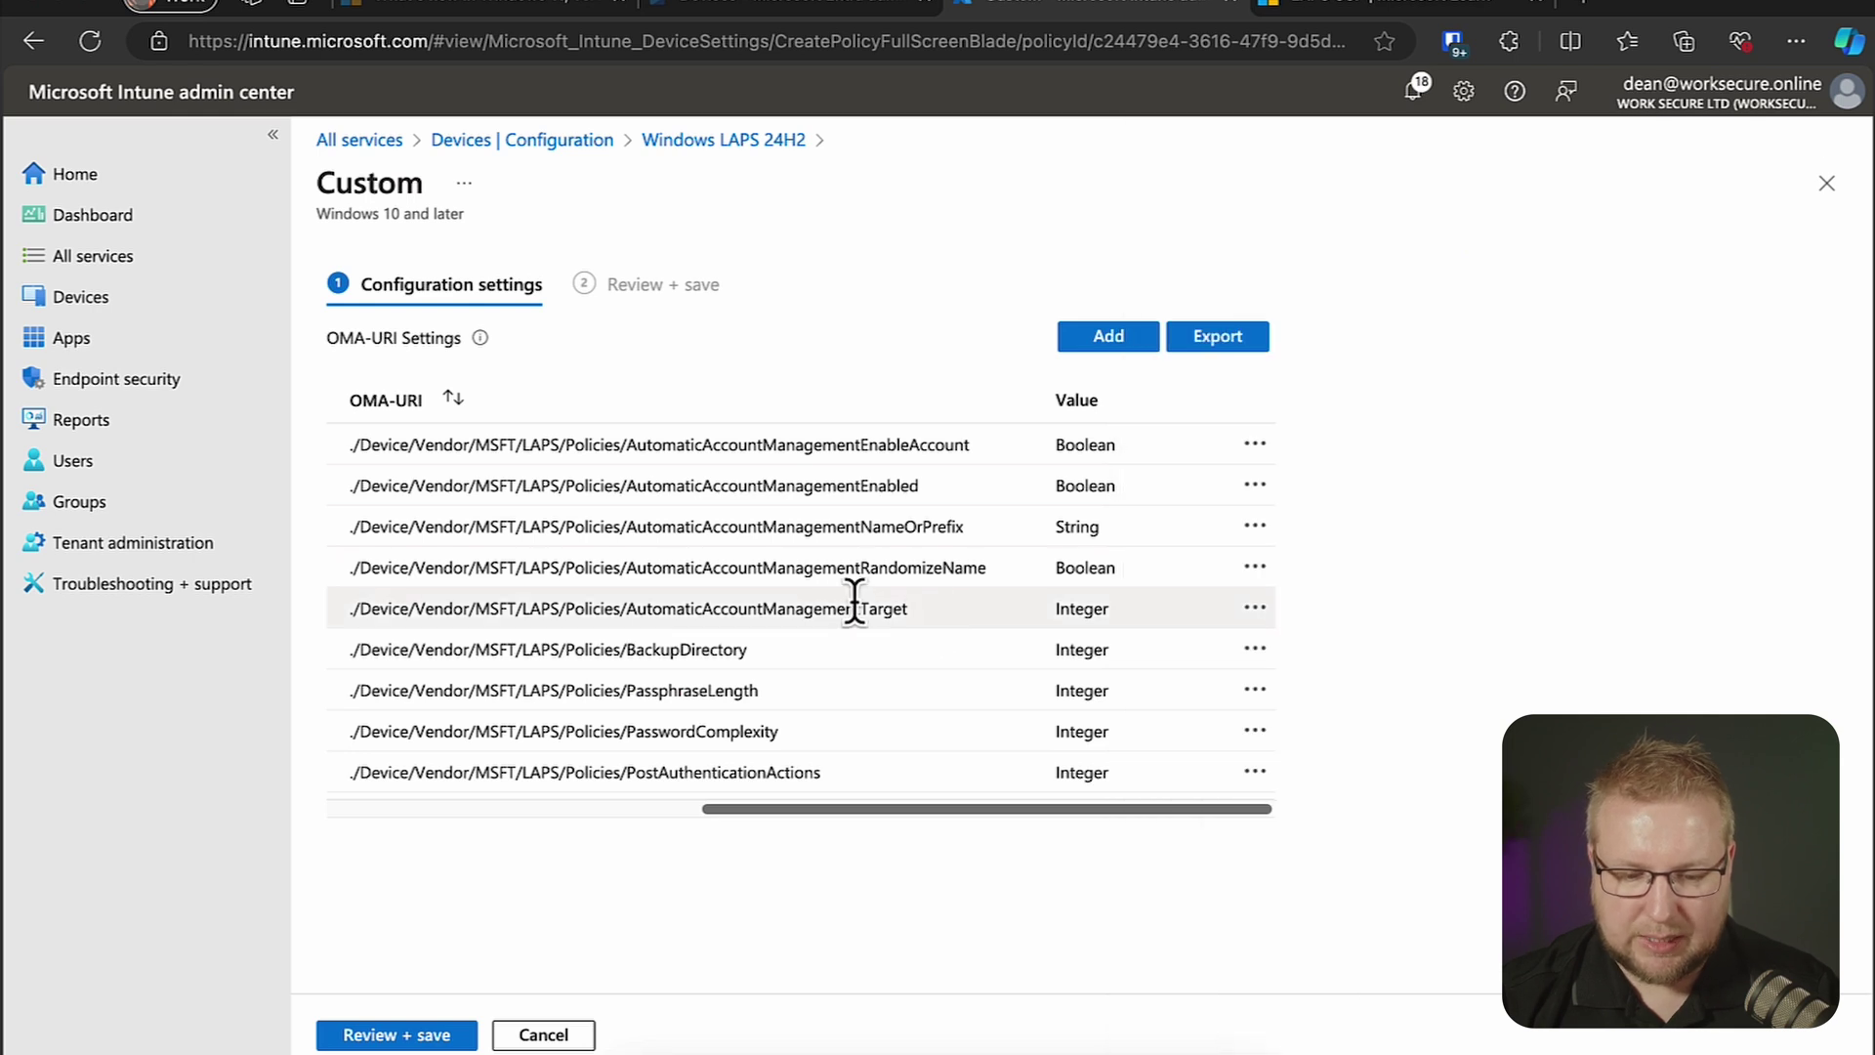
left_click(1256, 608)
left_click(1309, 623)
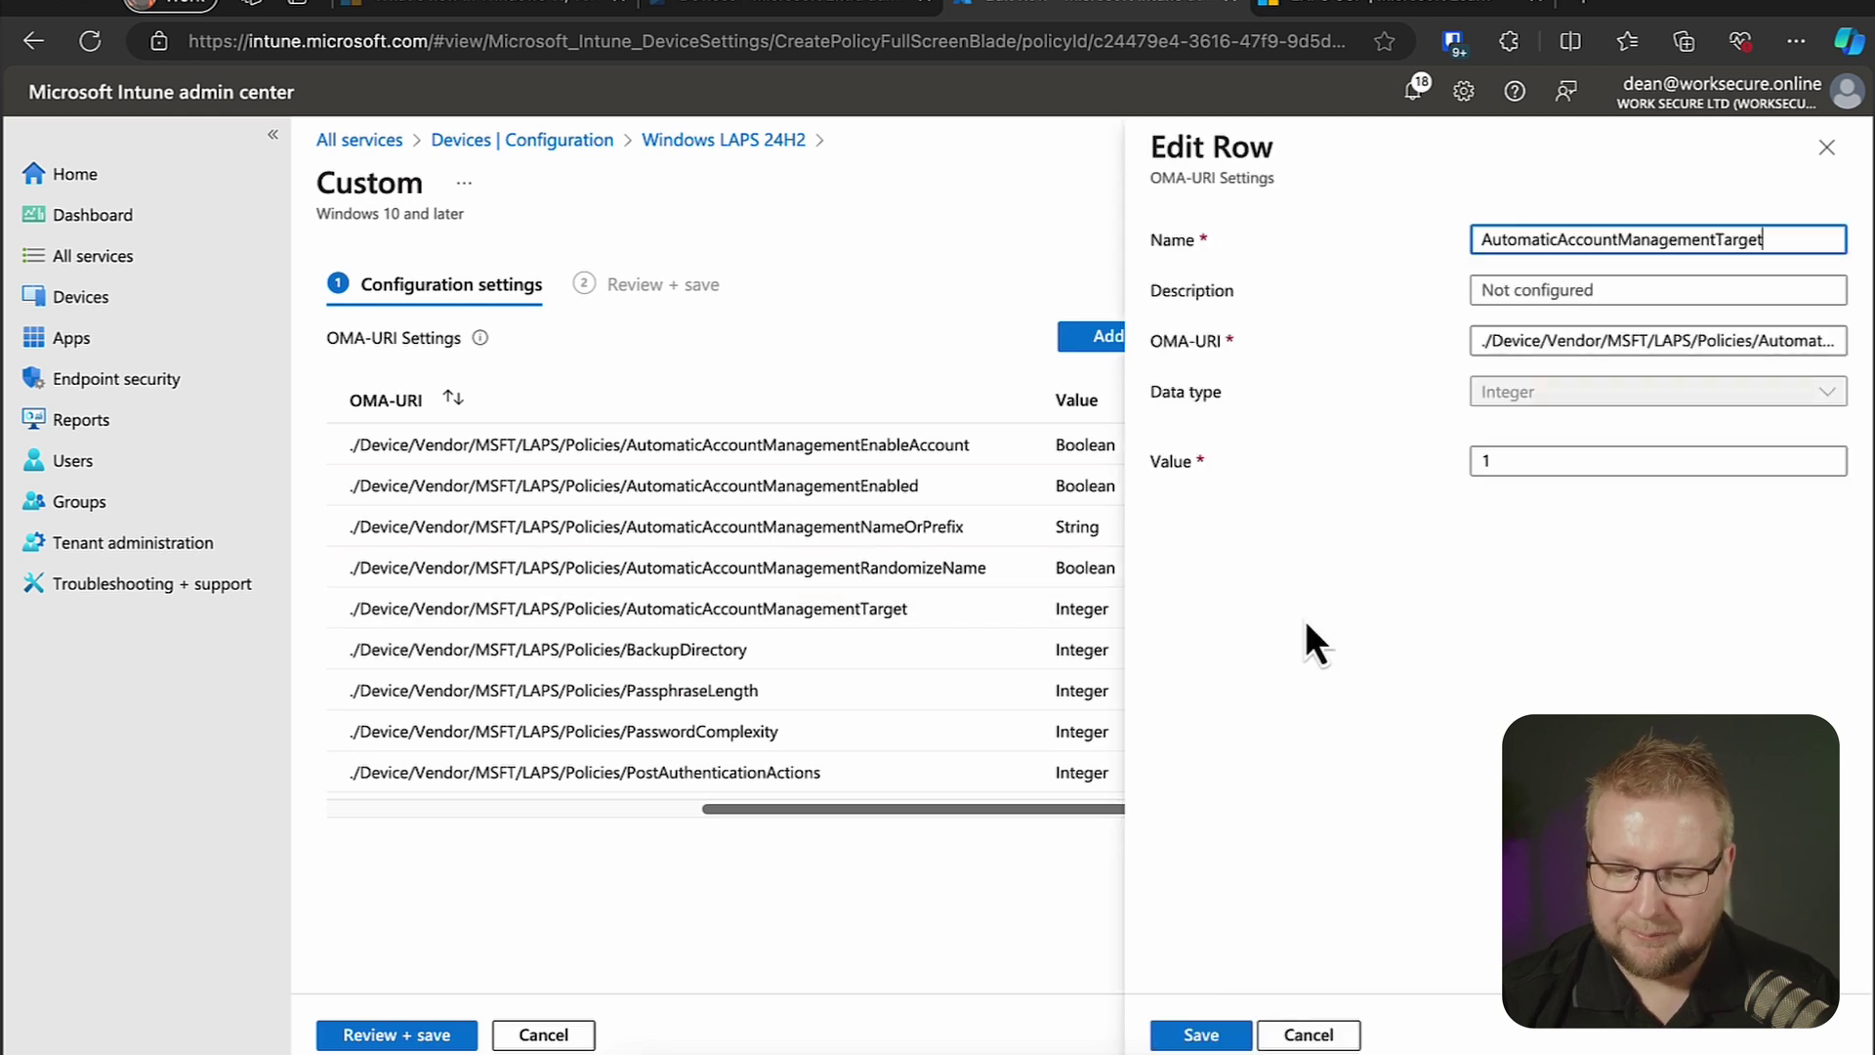
triple_click(1640, 341)
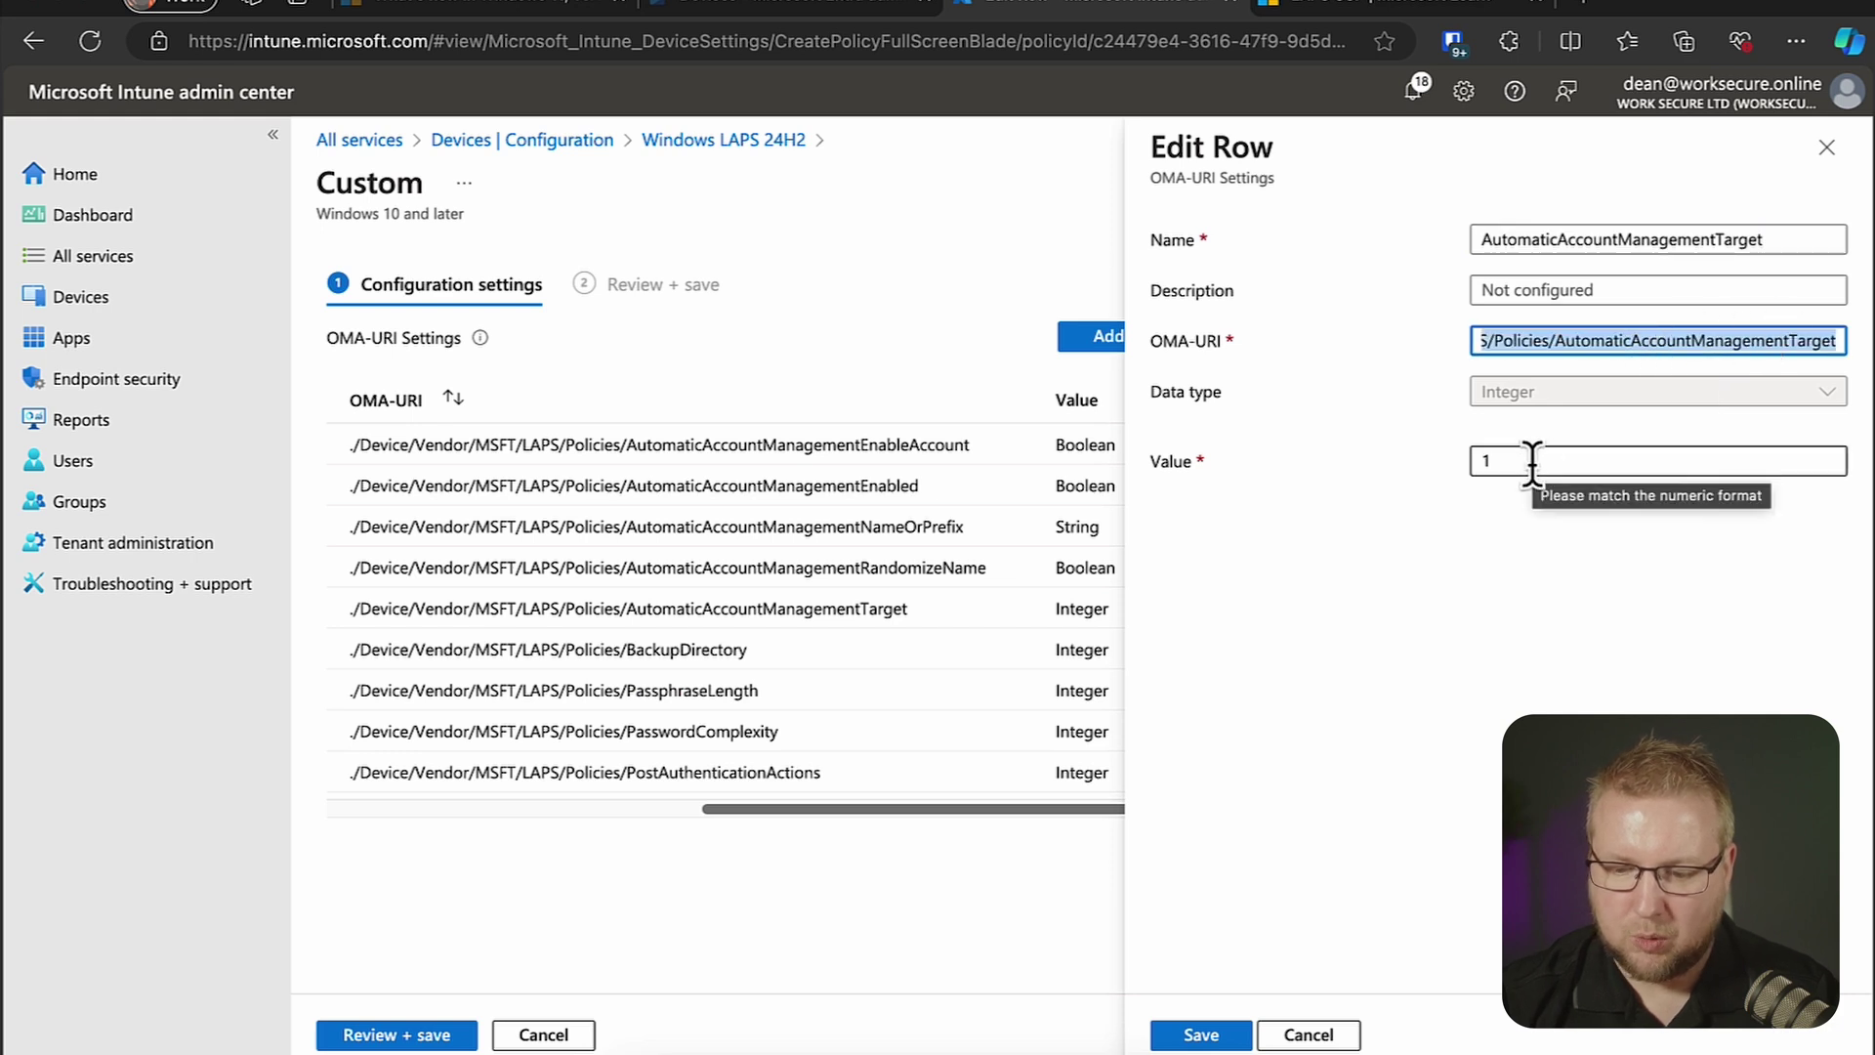
- Search the LAPS CSP page for 'target' and read the AutomaticAccountManagementTarget entry, then return to Intune
left_click(1397, 15)
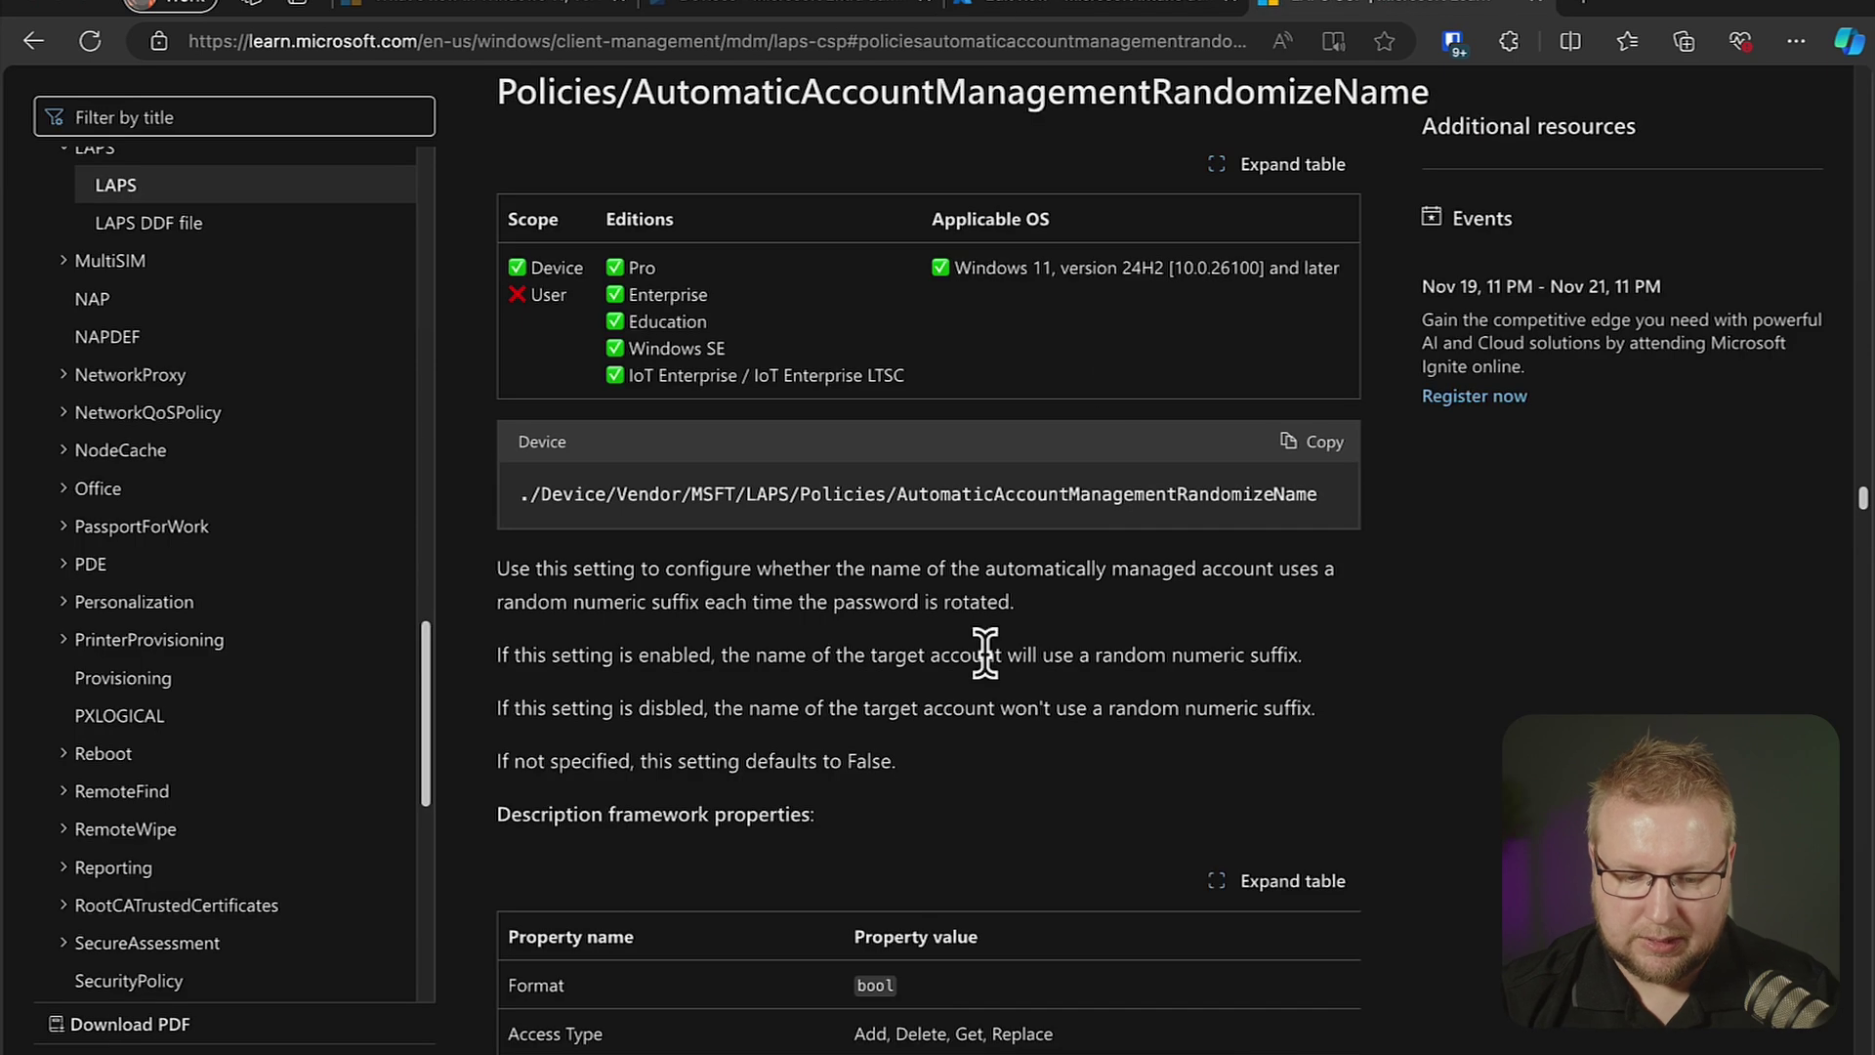
key("ctrl+f")
type("target")
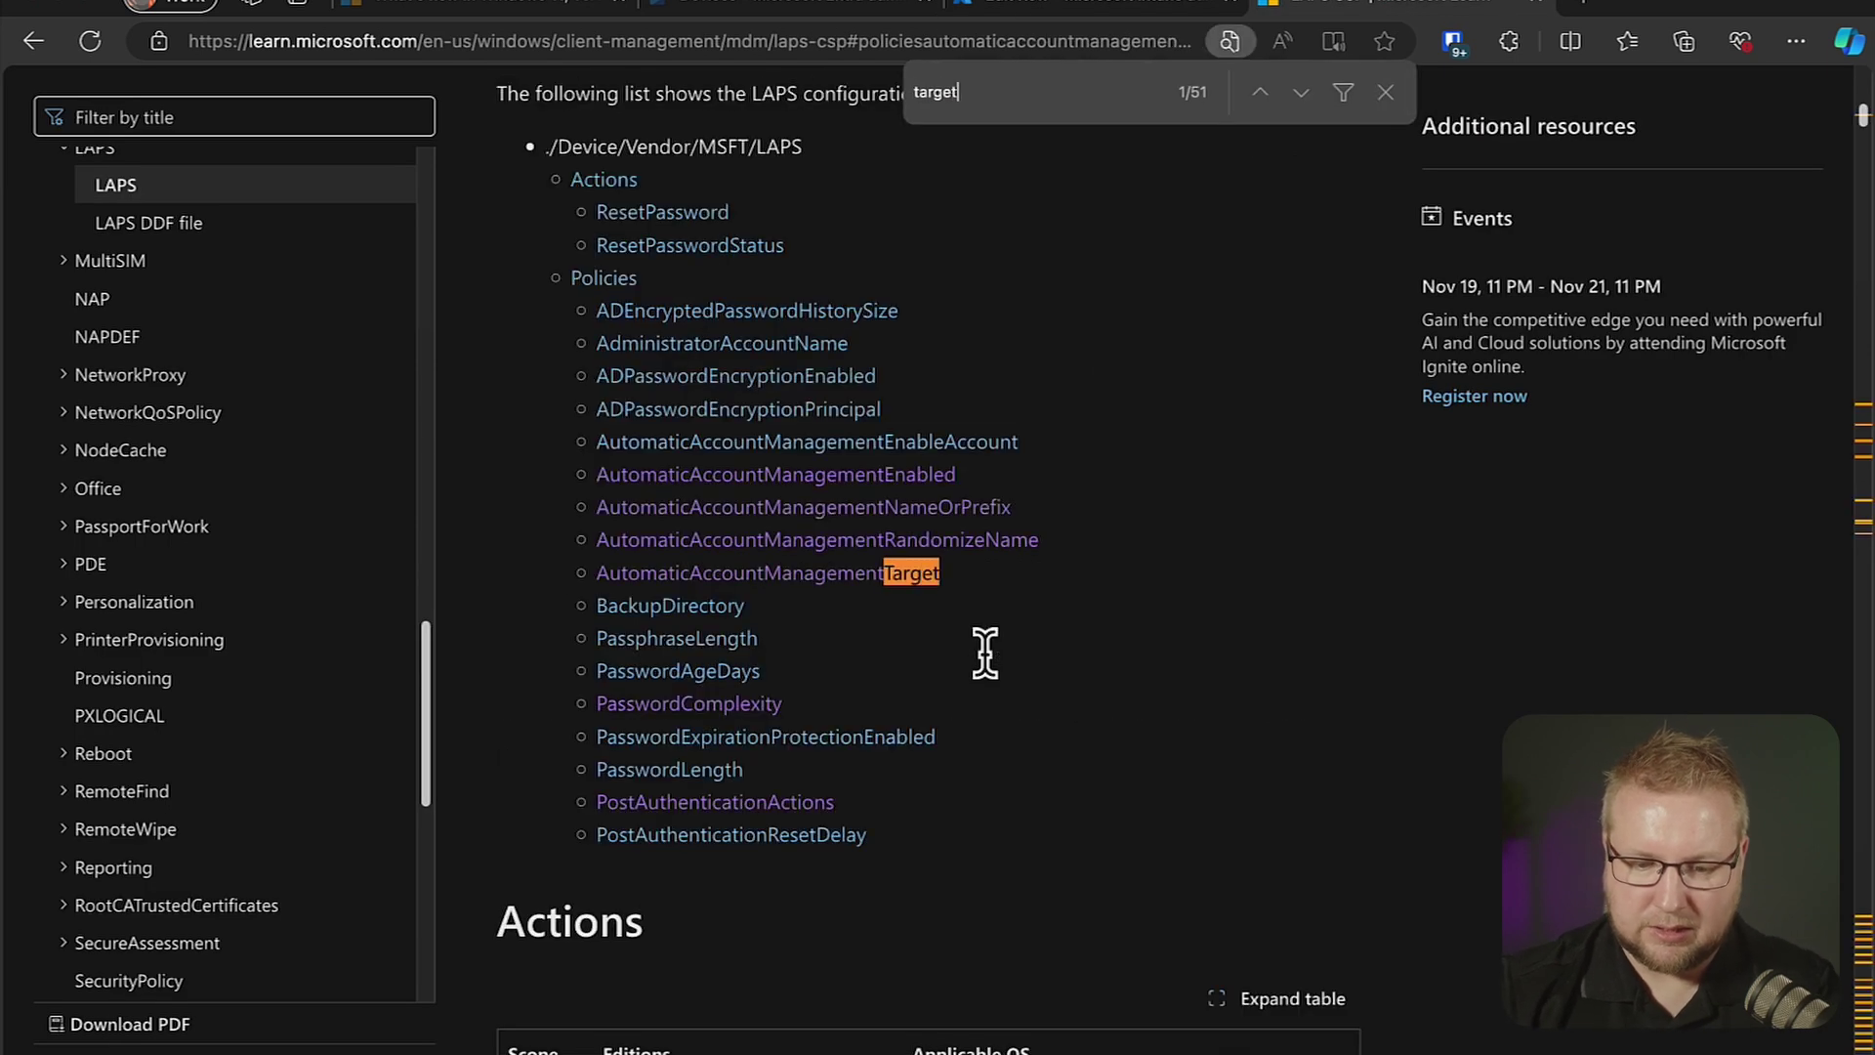
left_click(899, 574)
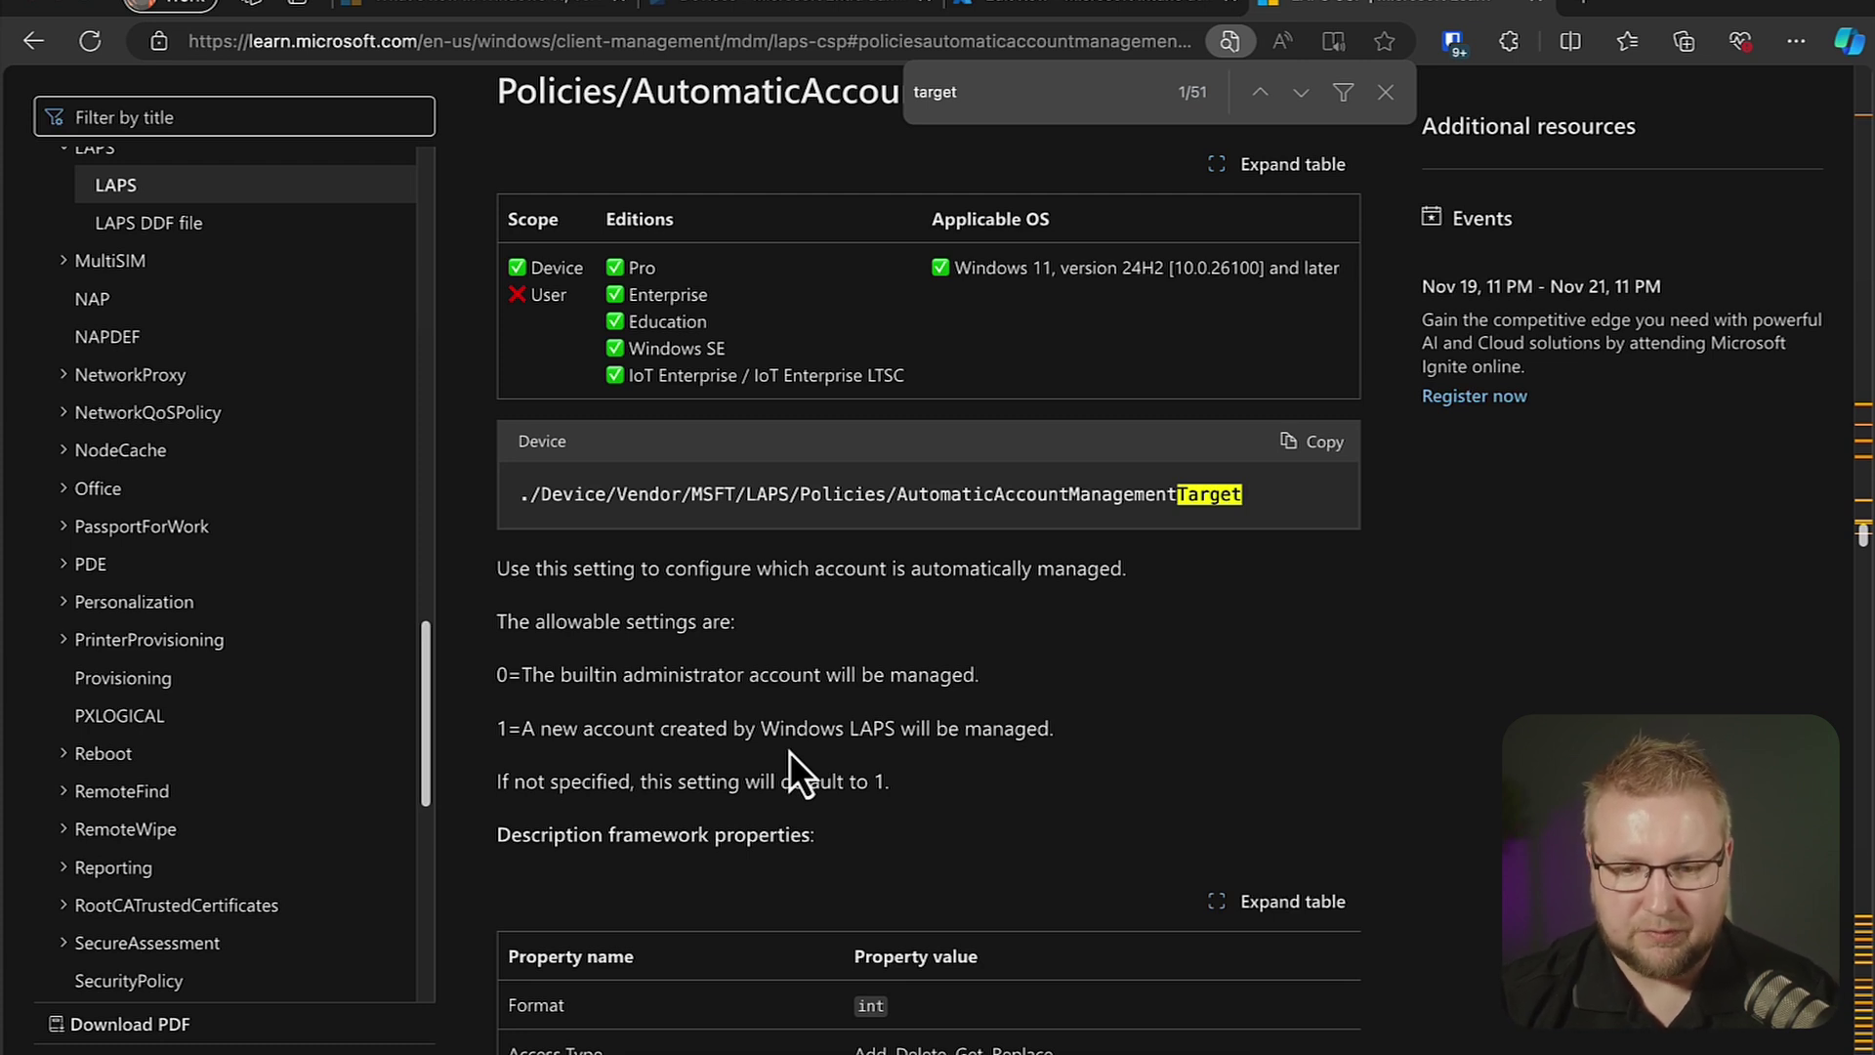
left_click(1387, 94)
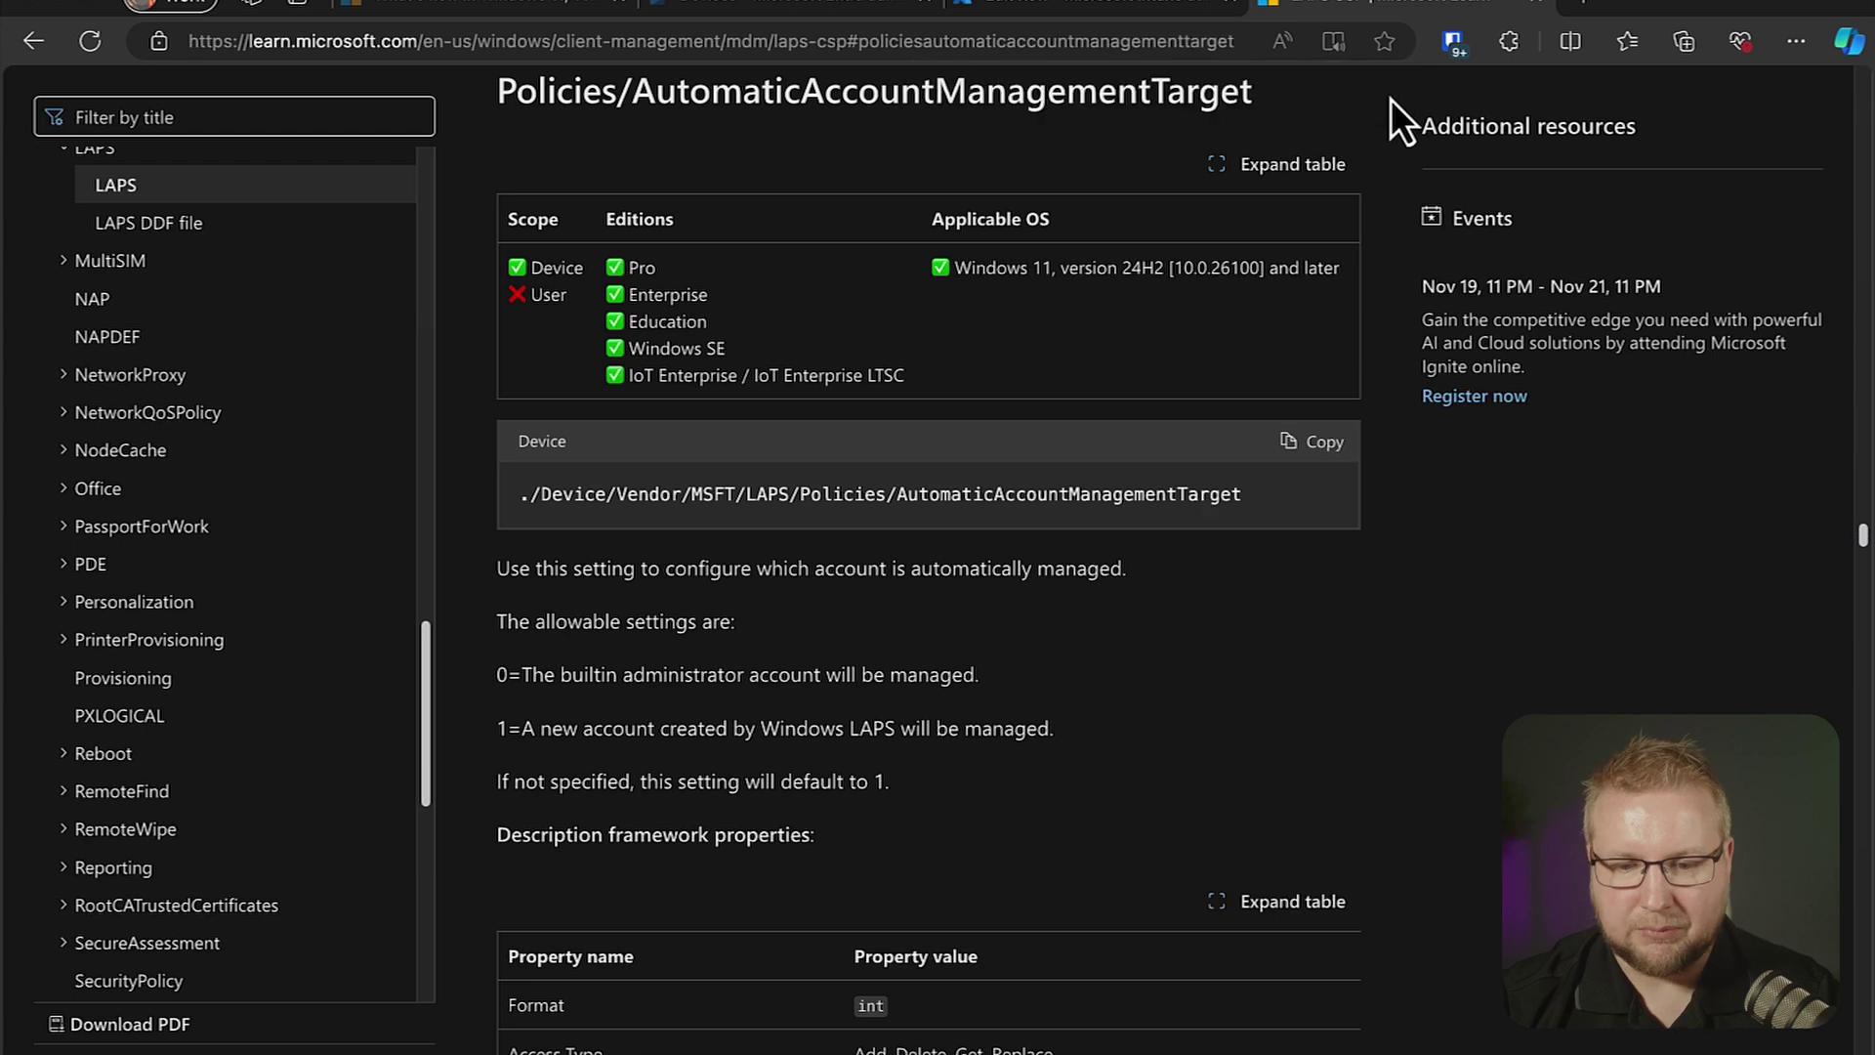
left_click(1114, 6)
- Save the AutomaticAccountManagementTarget row, then review and save the Windows LAPS 24H2 profile
left_click(1208, 1032)
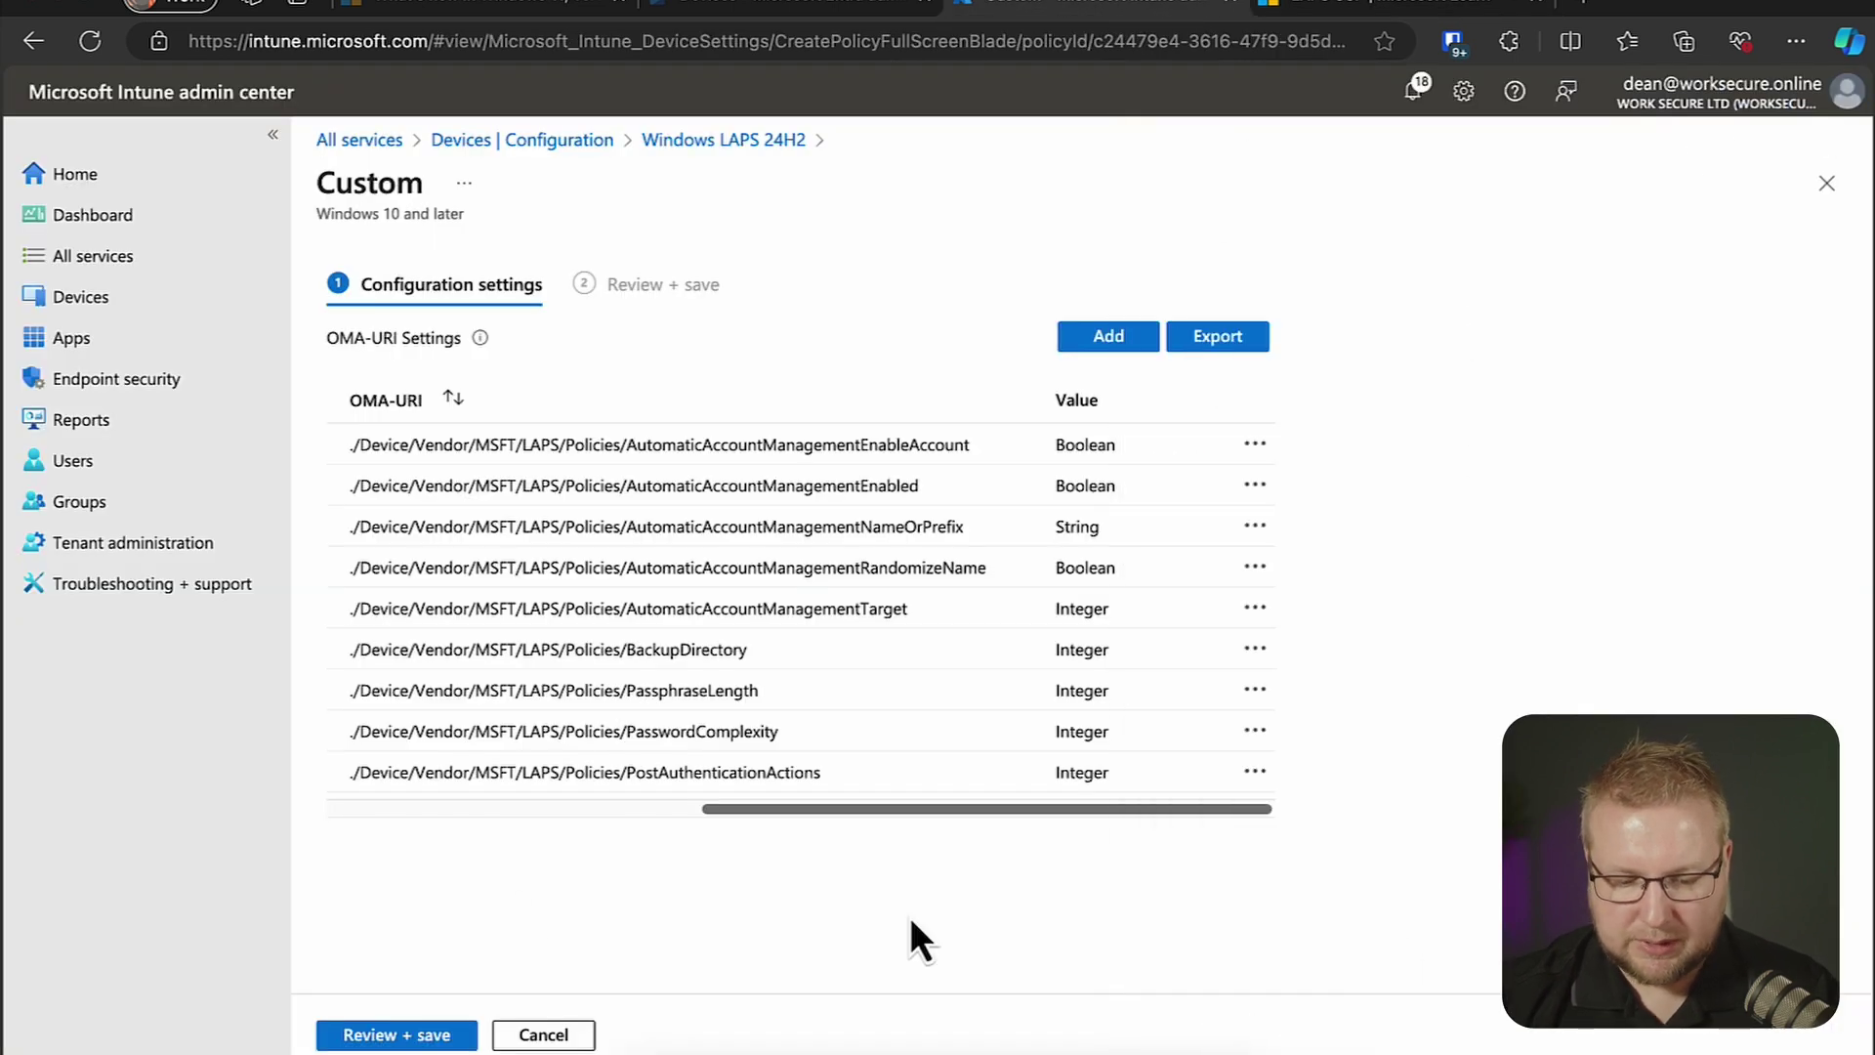
left_click(427, 1040)
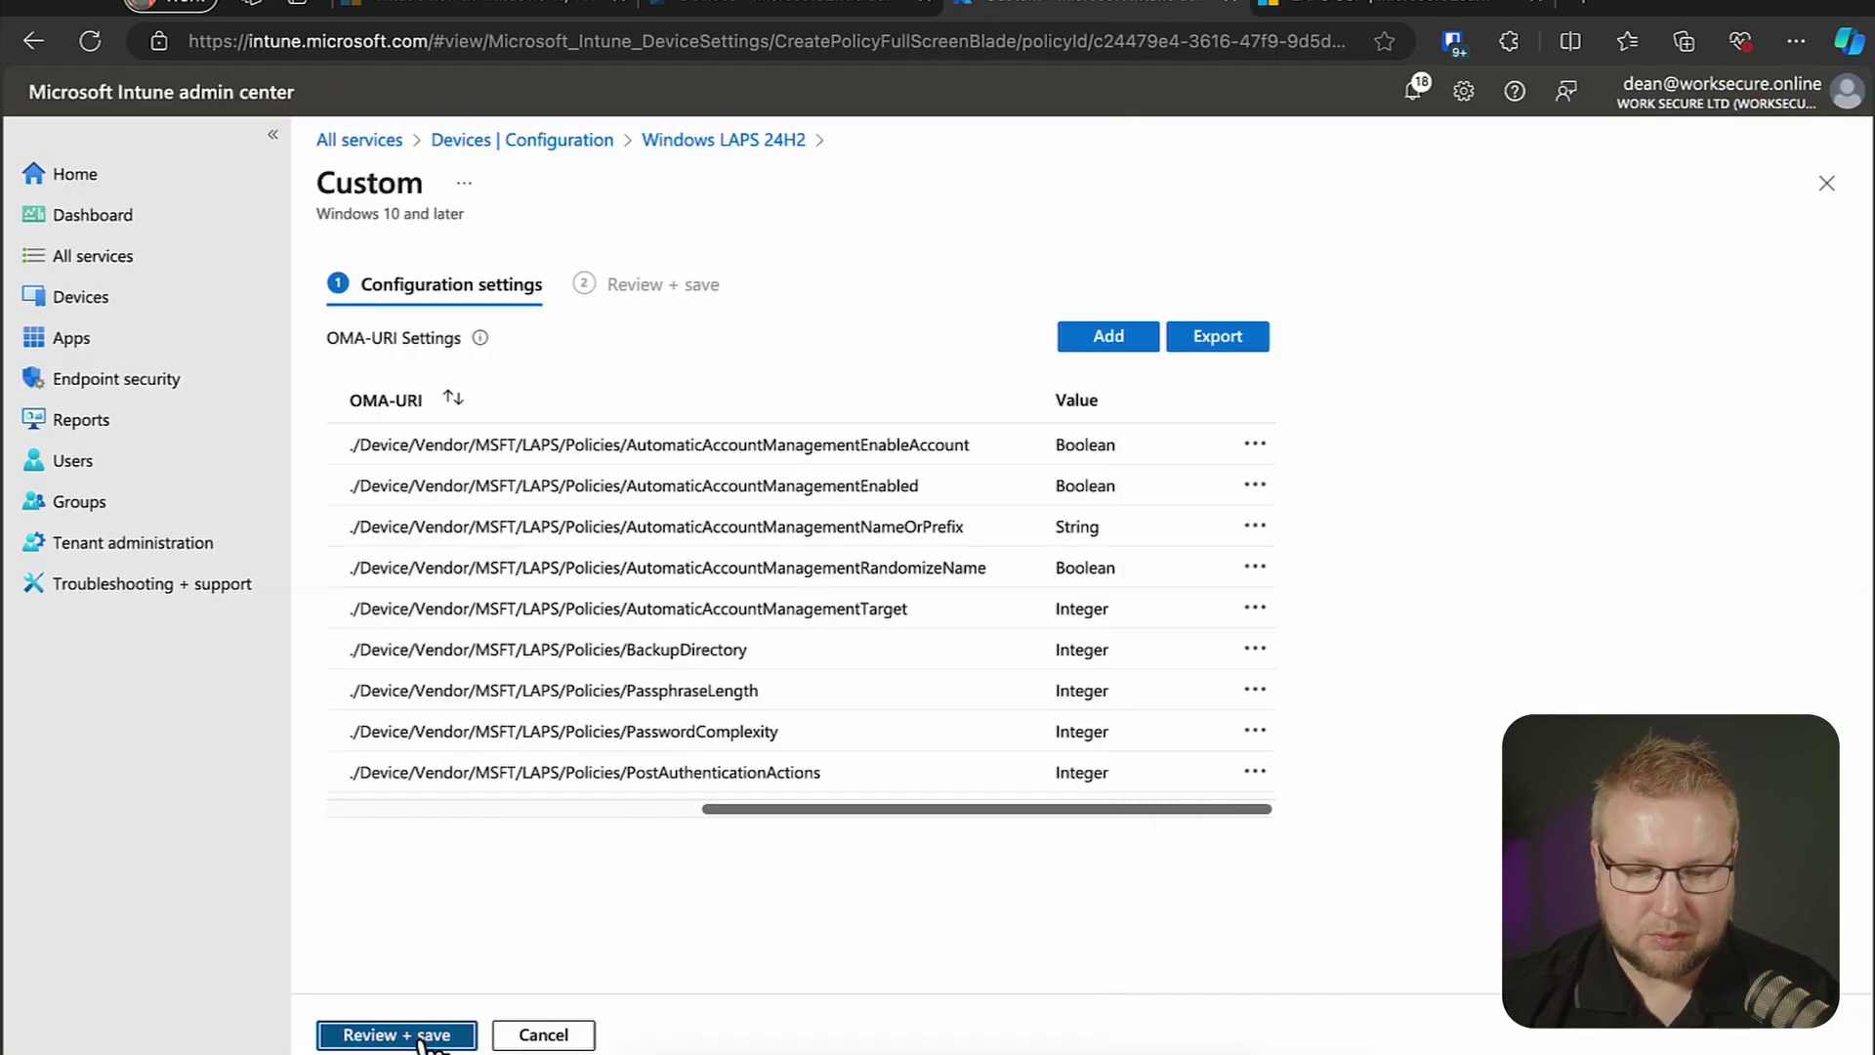
left_click(370, 1040)
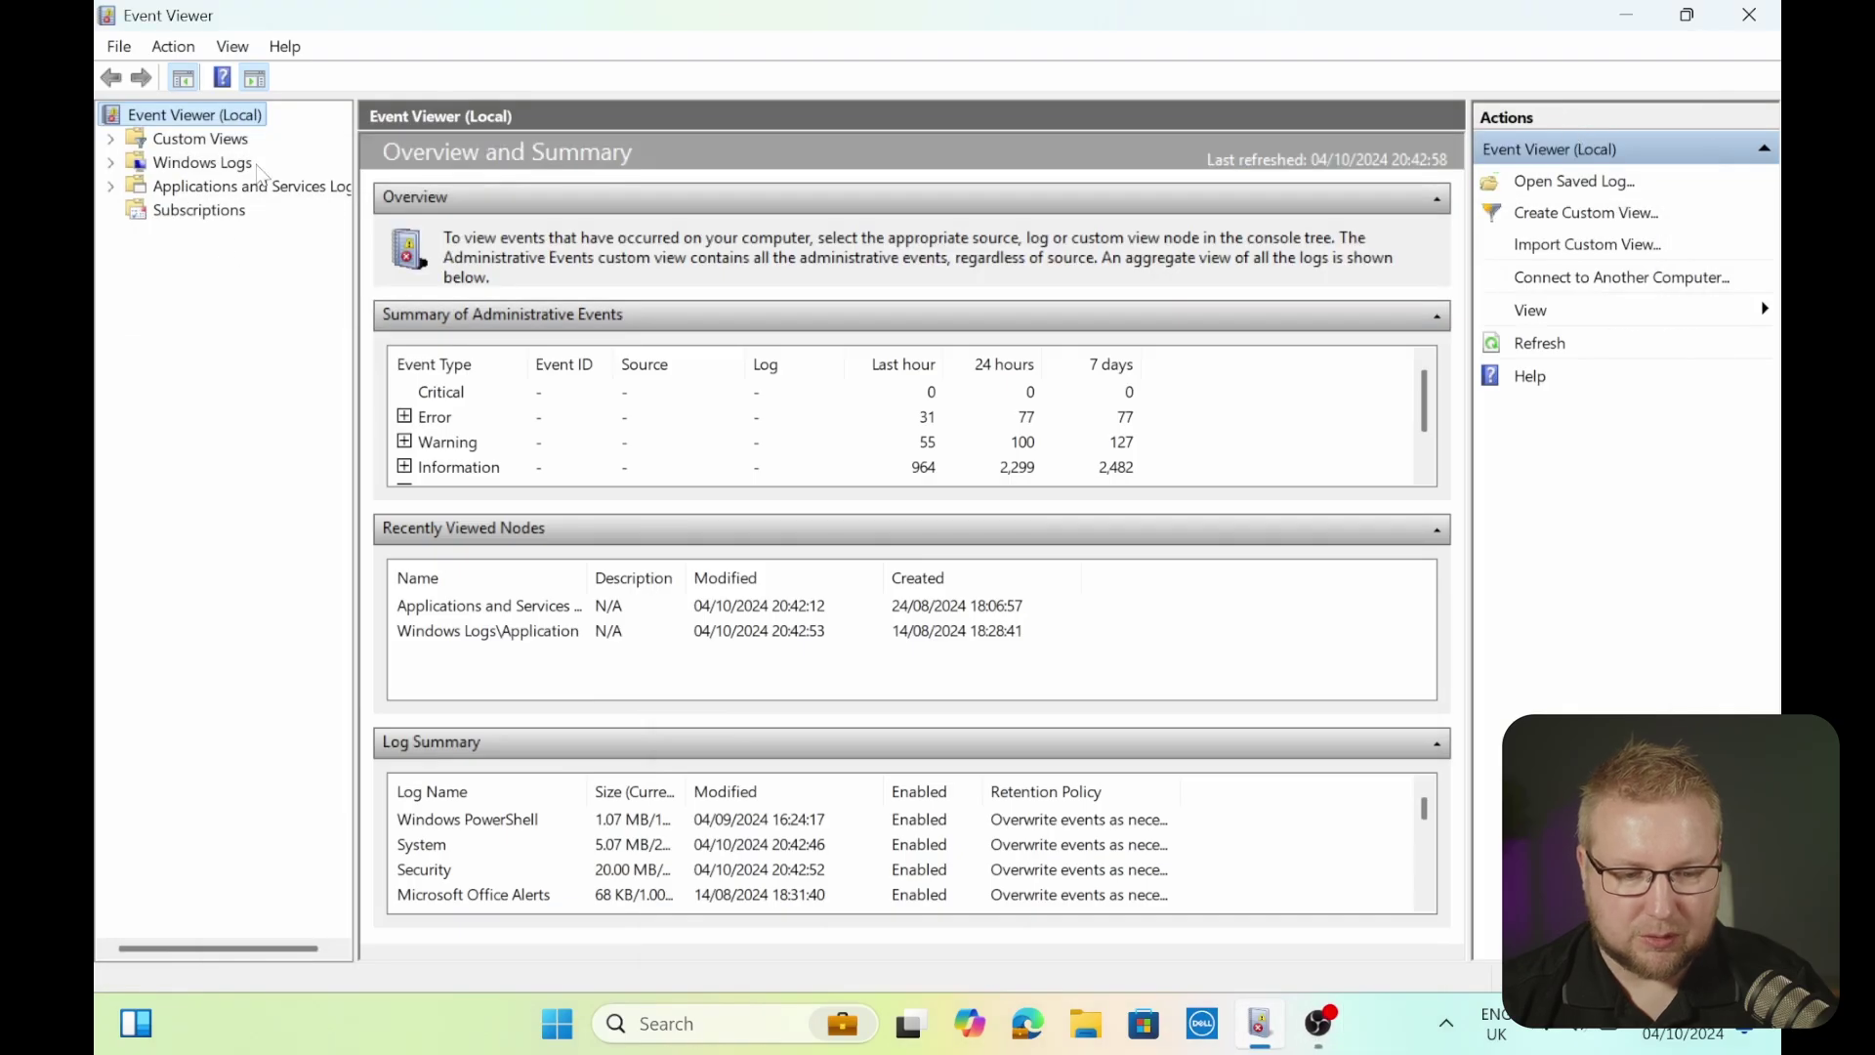
- Open the Applications and Services Logs > Microsoft > Windows > LAPS Operational log
double_click(255, 186)
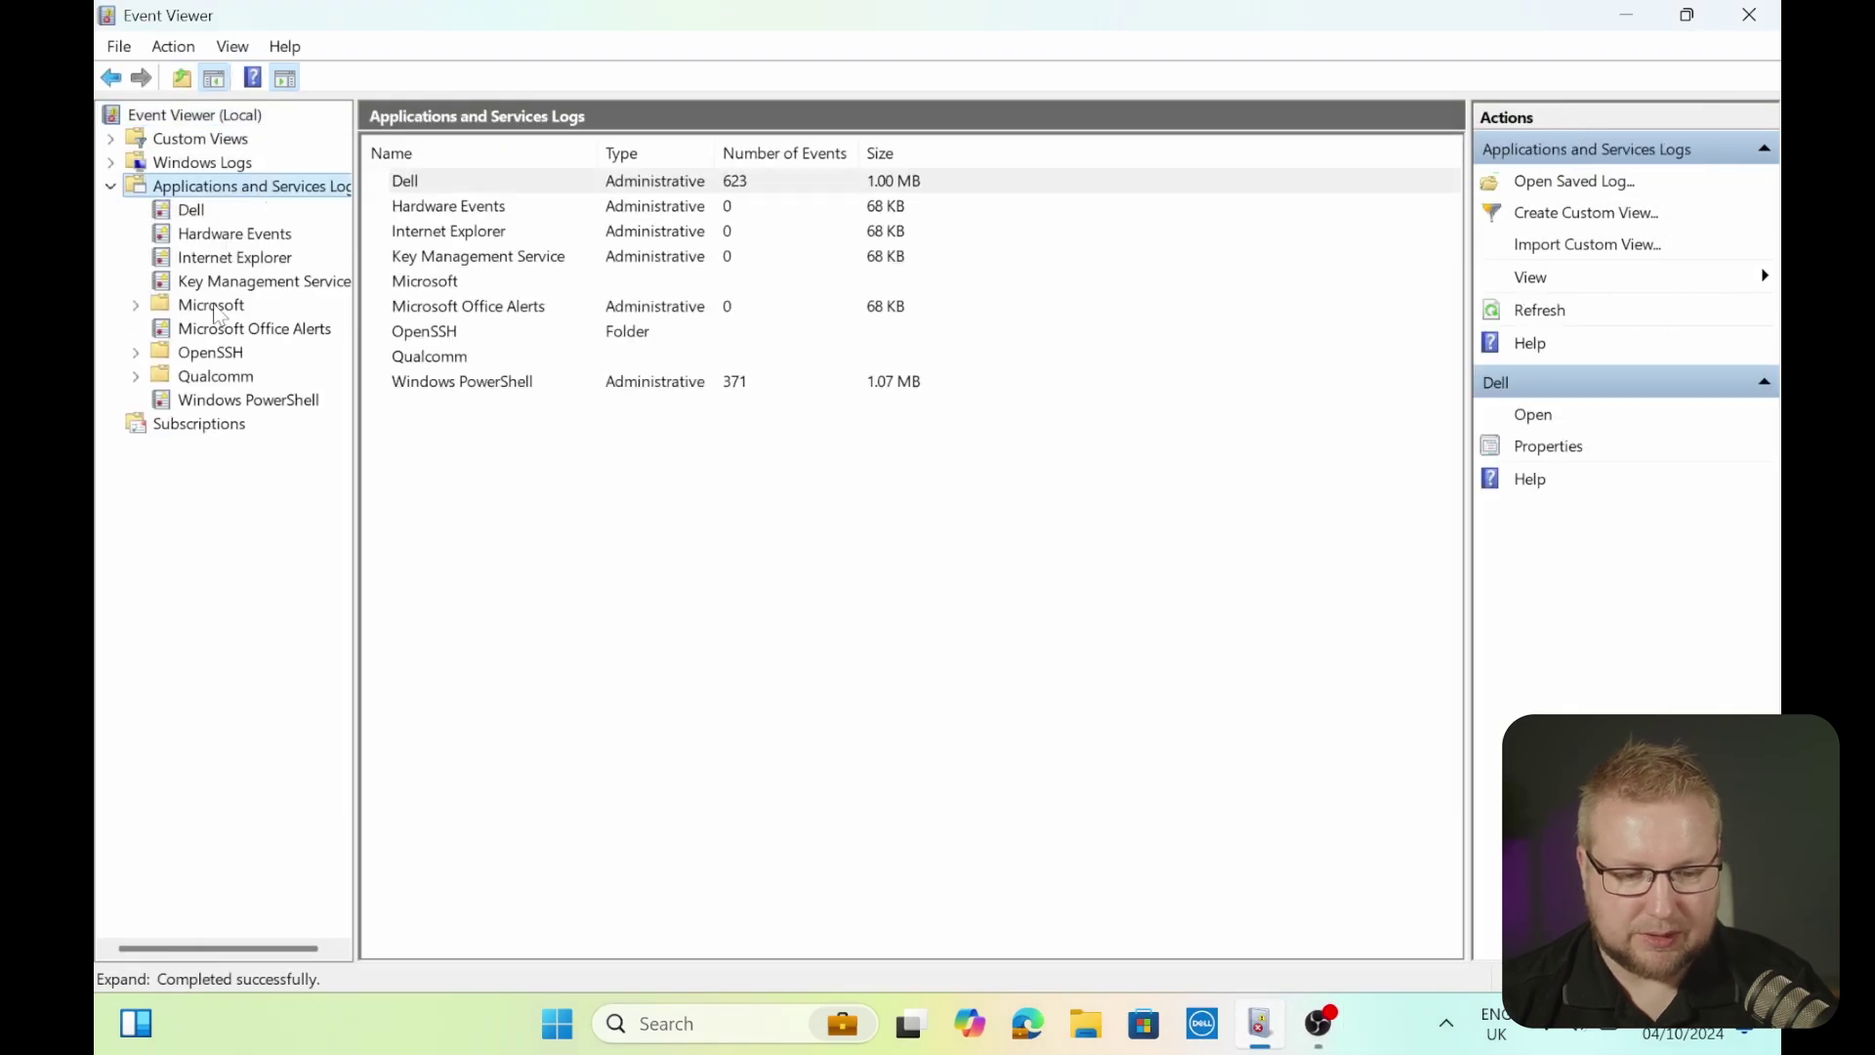
double_click(213, 306)
left_click(237, 356)
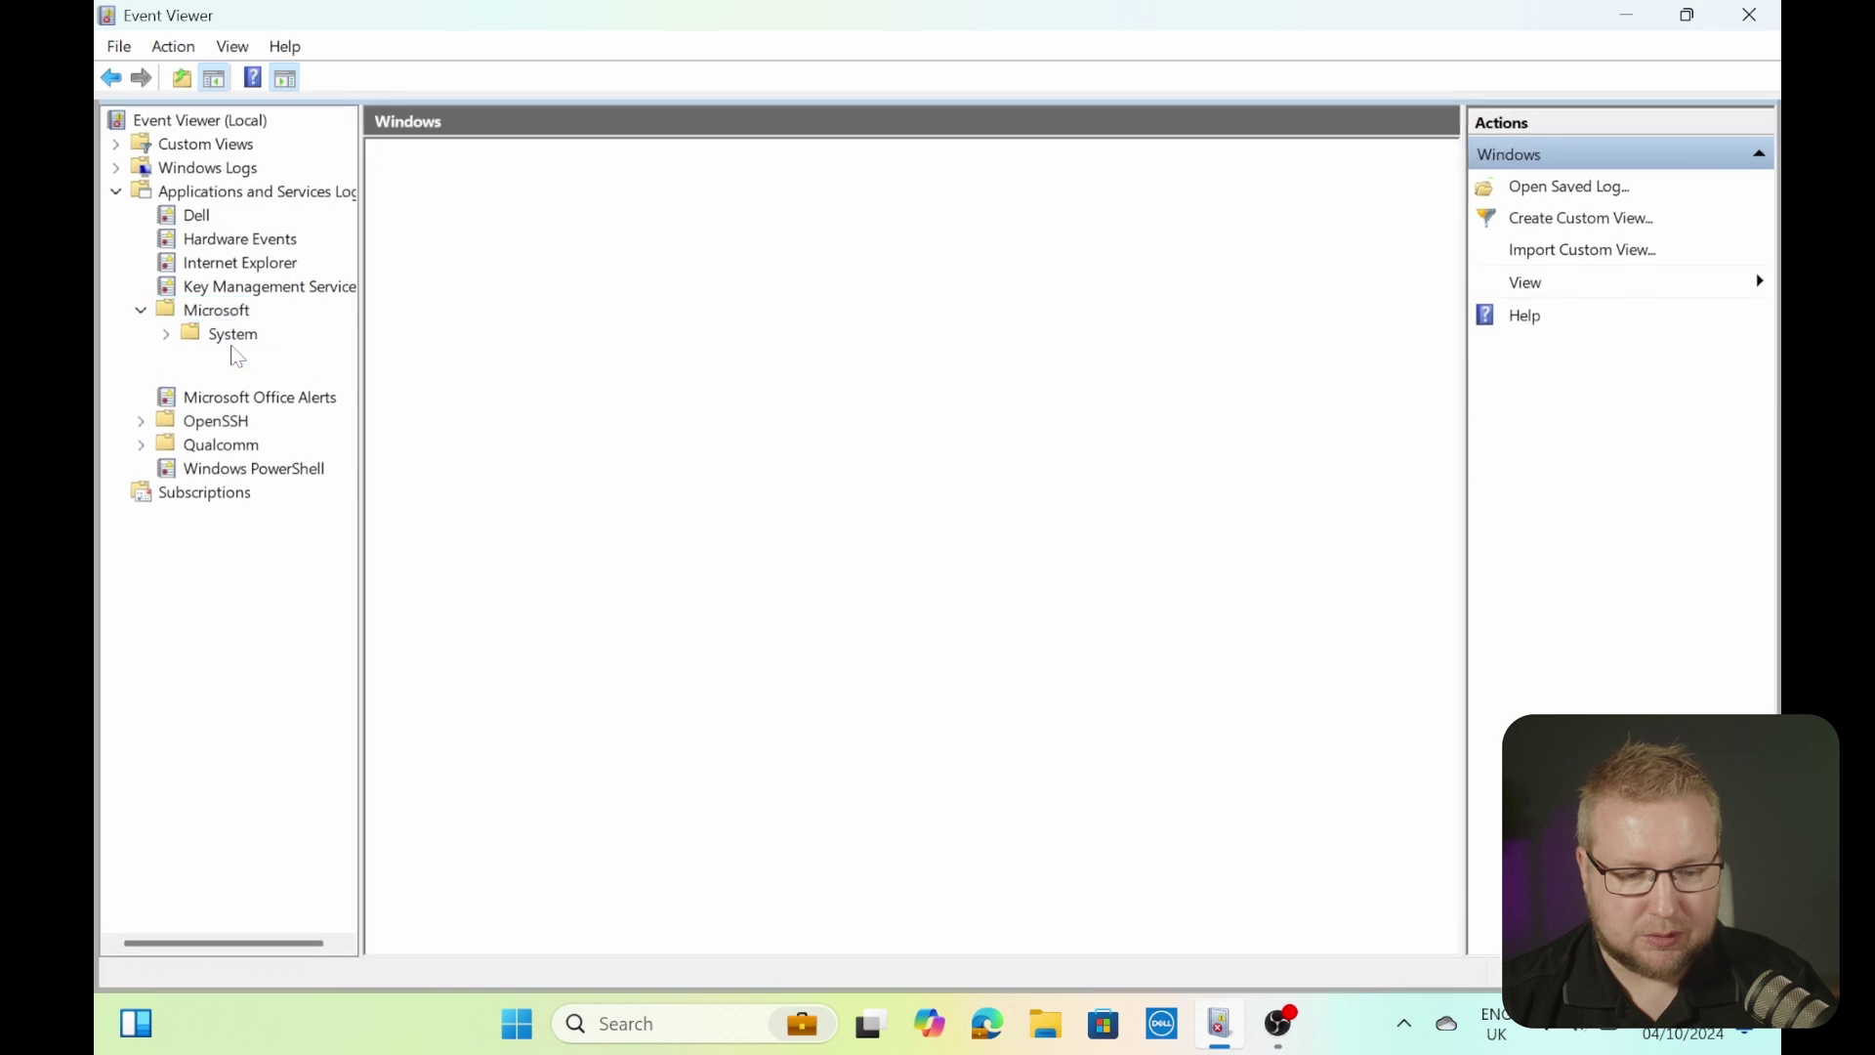
double_click(236, 356)
scroll(252, 645, "down", 15)
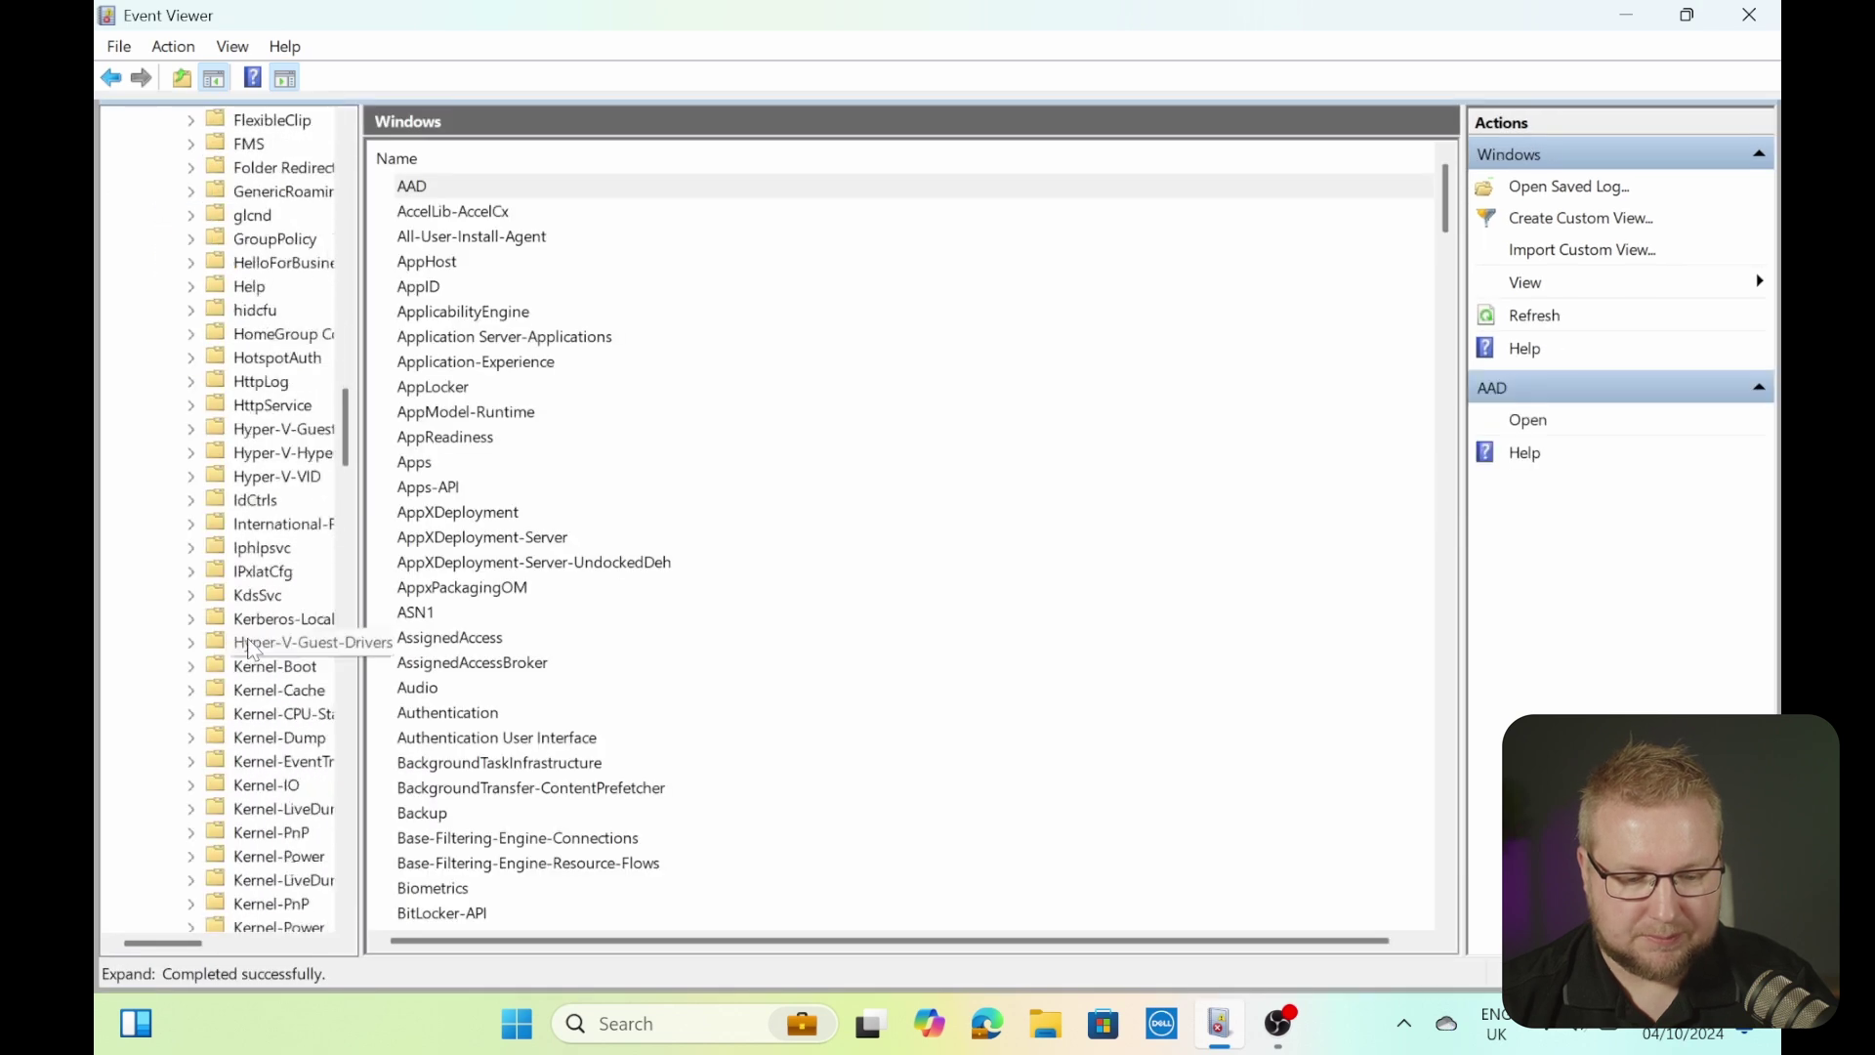
scroll(252, 650, "down", 15)
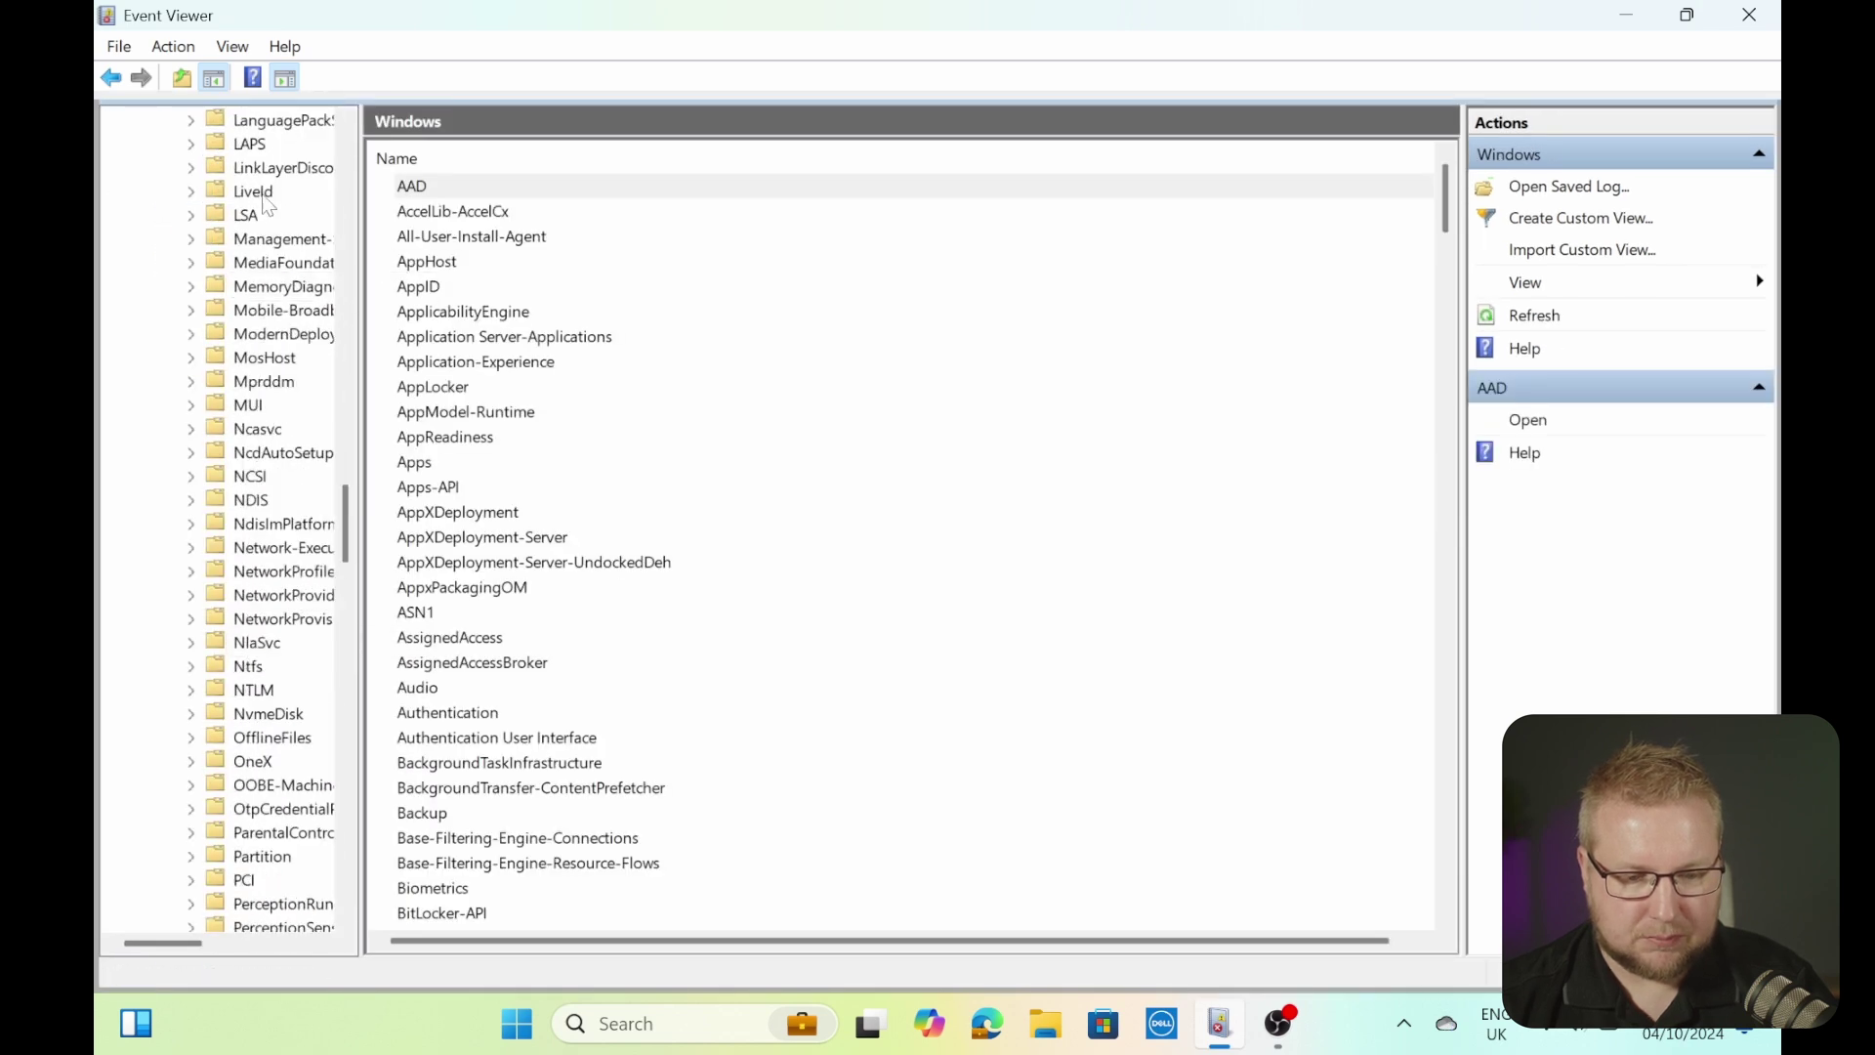
left_click(252, 146)
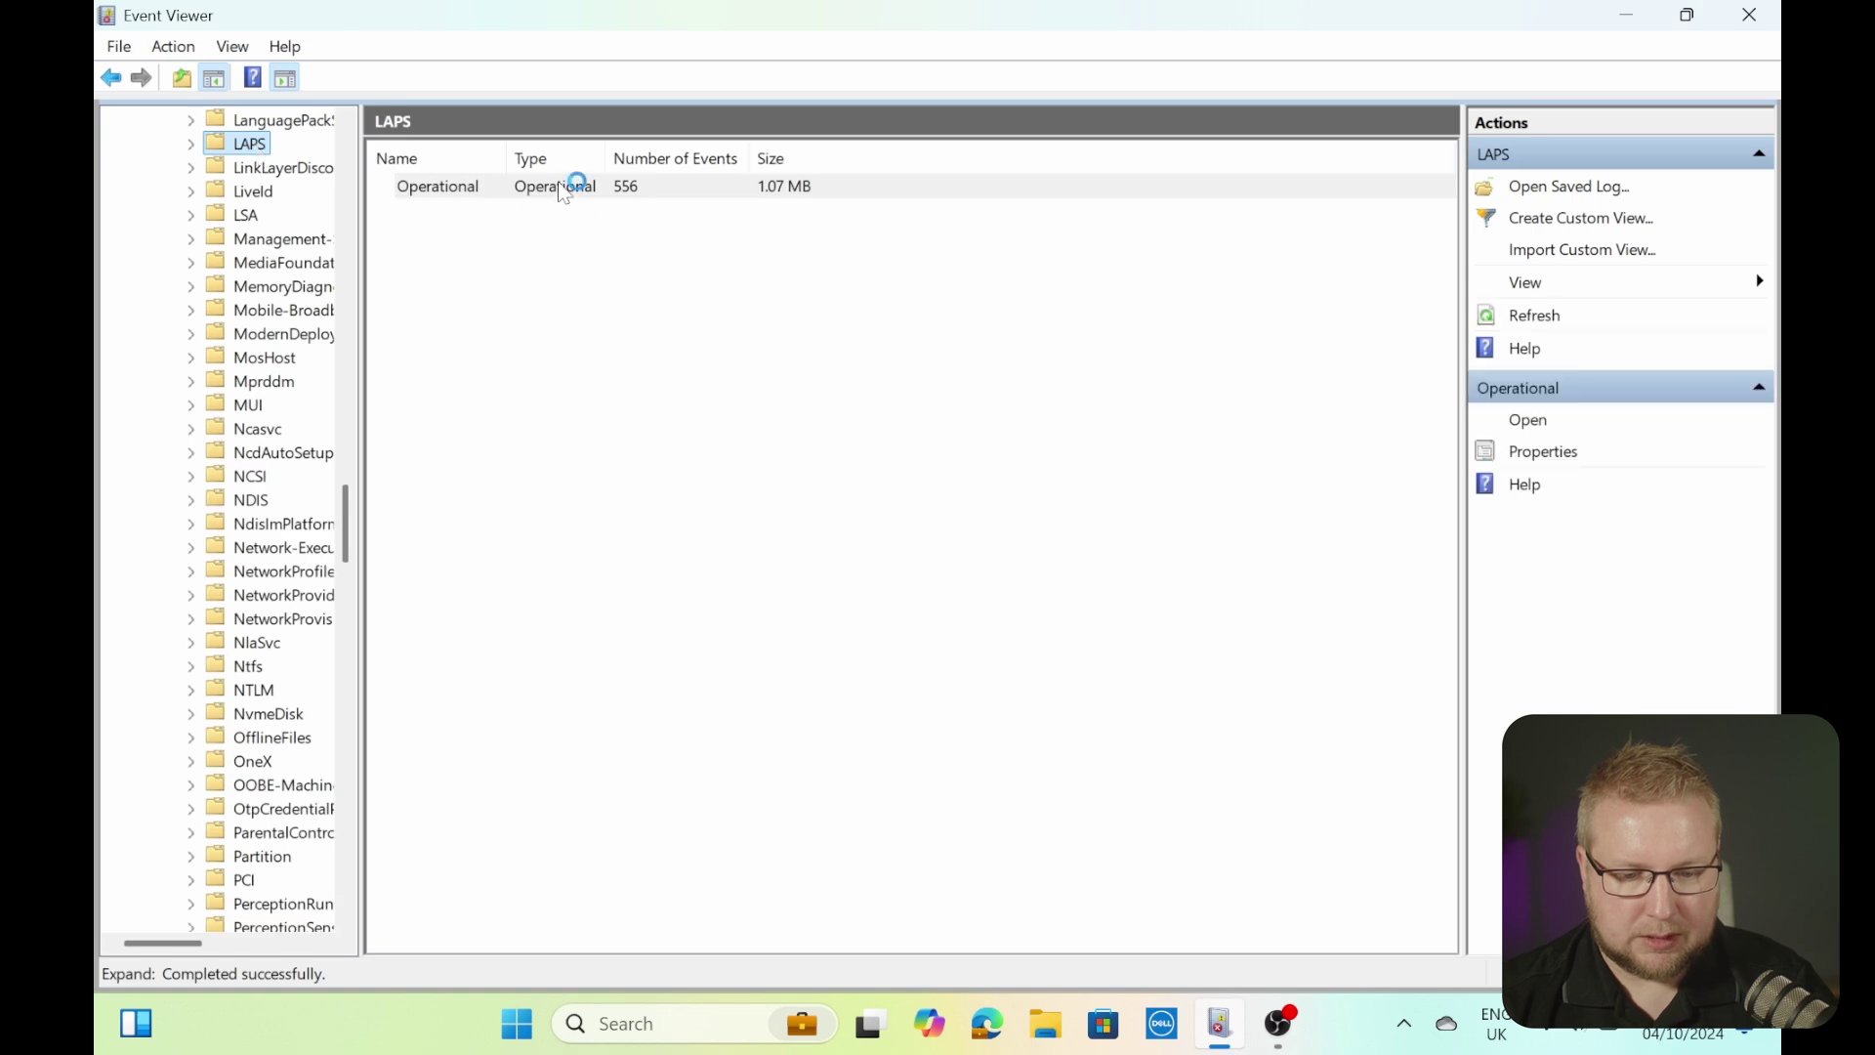
double_click(547, 187)
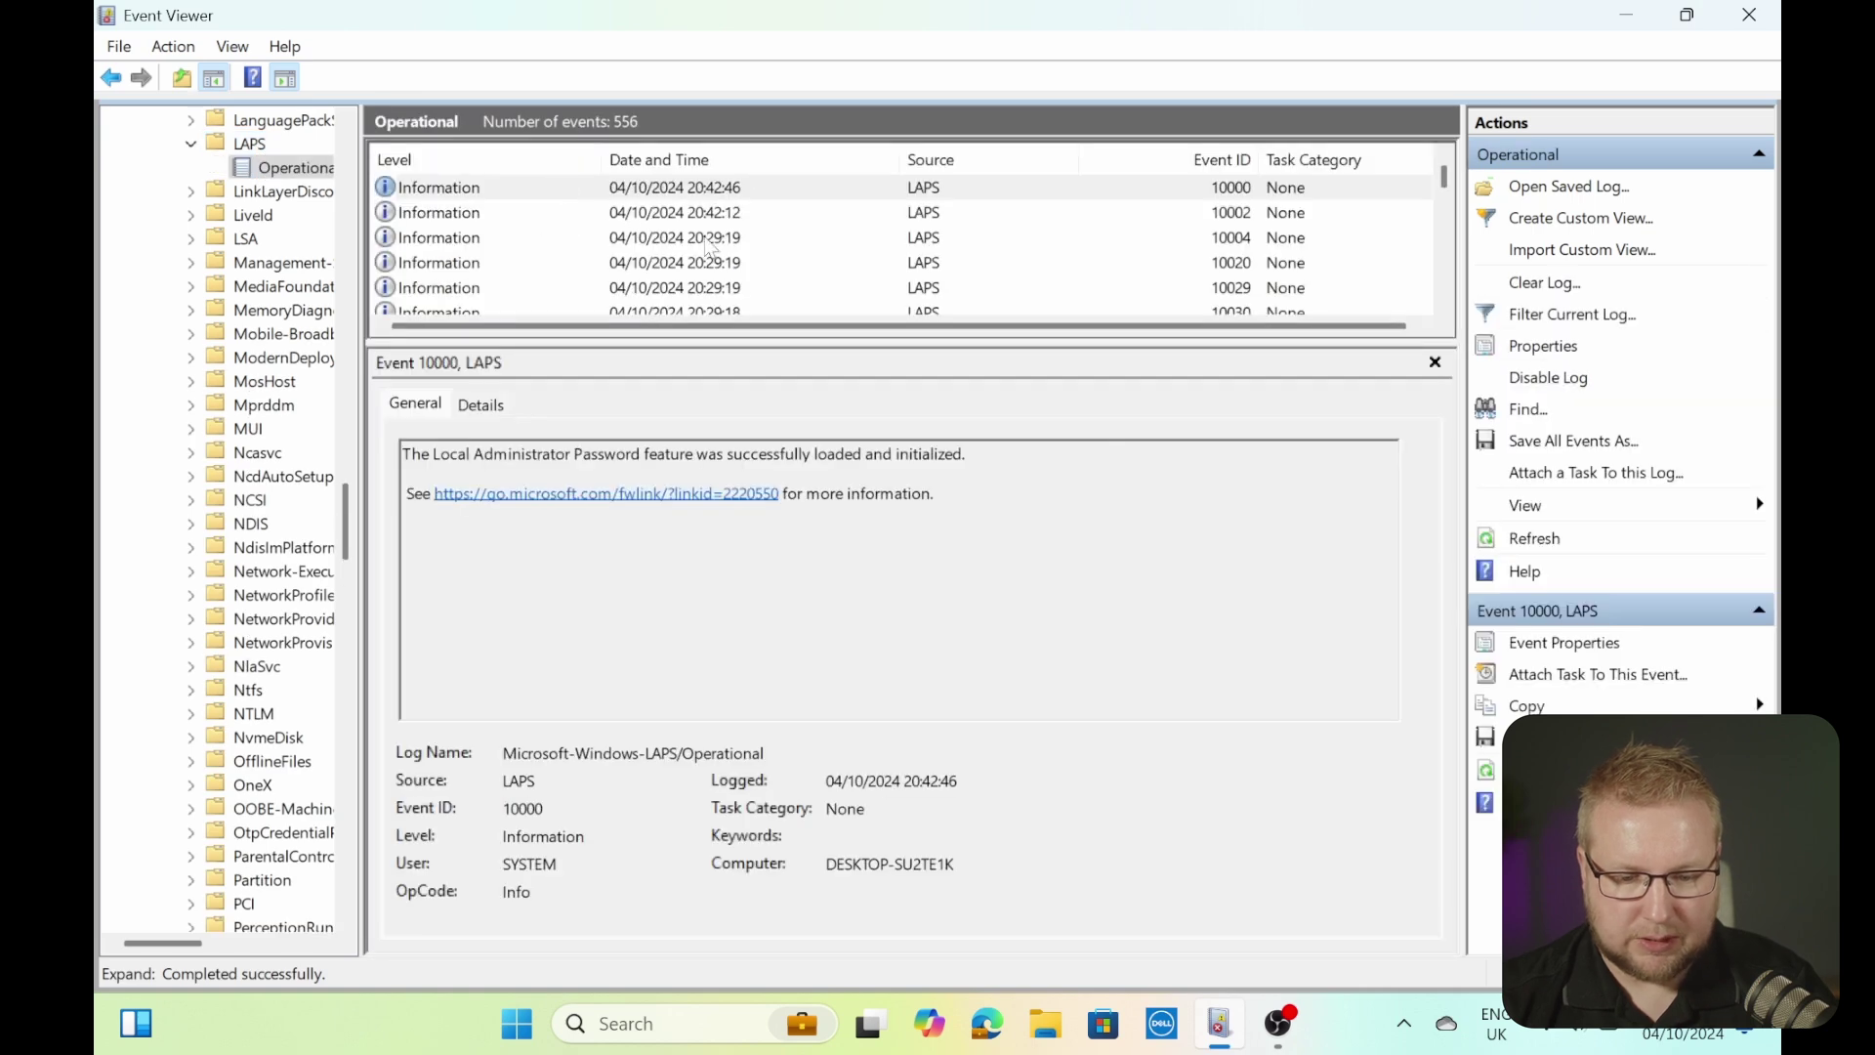
- Browse LAPS events 10029, 10020 and 10002, ending on event 10003
left_click(707, 295)
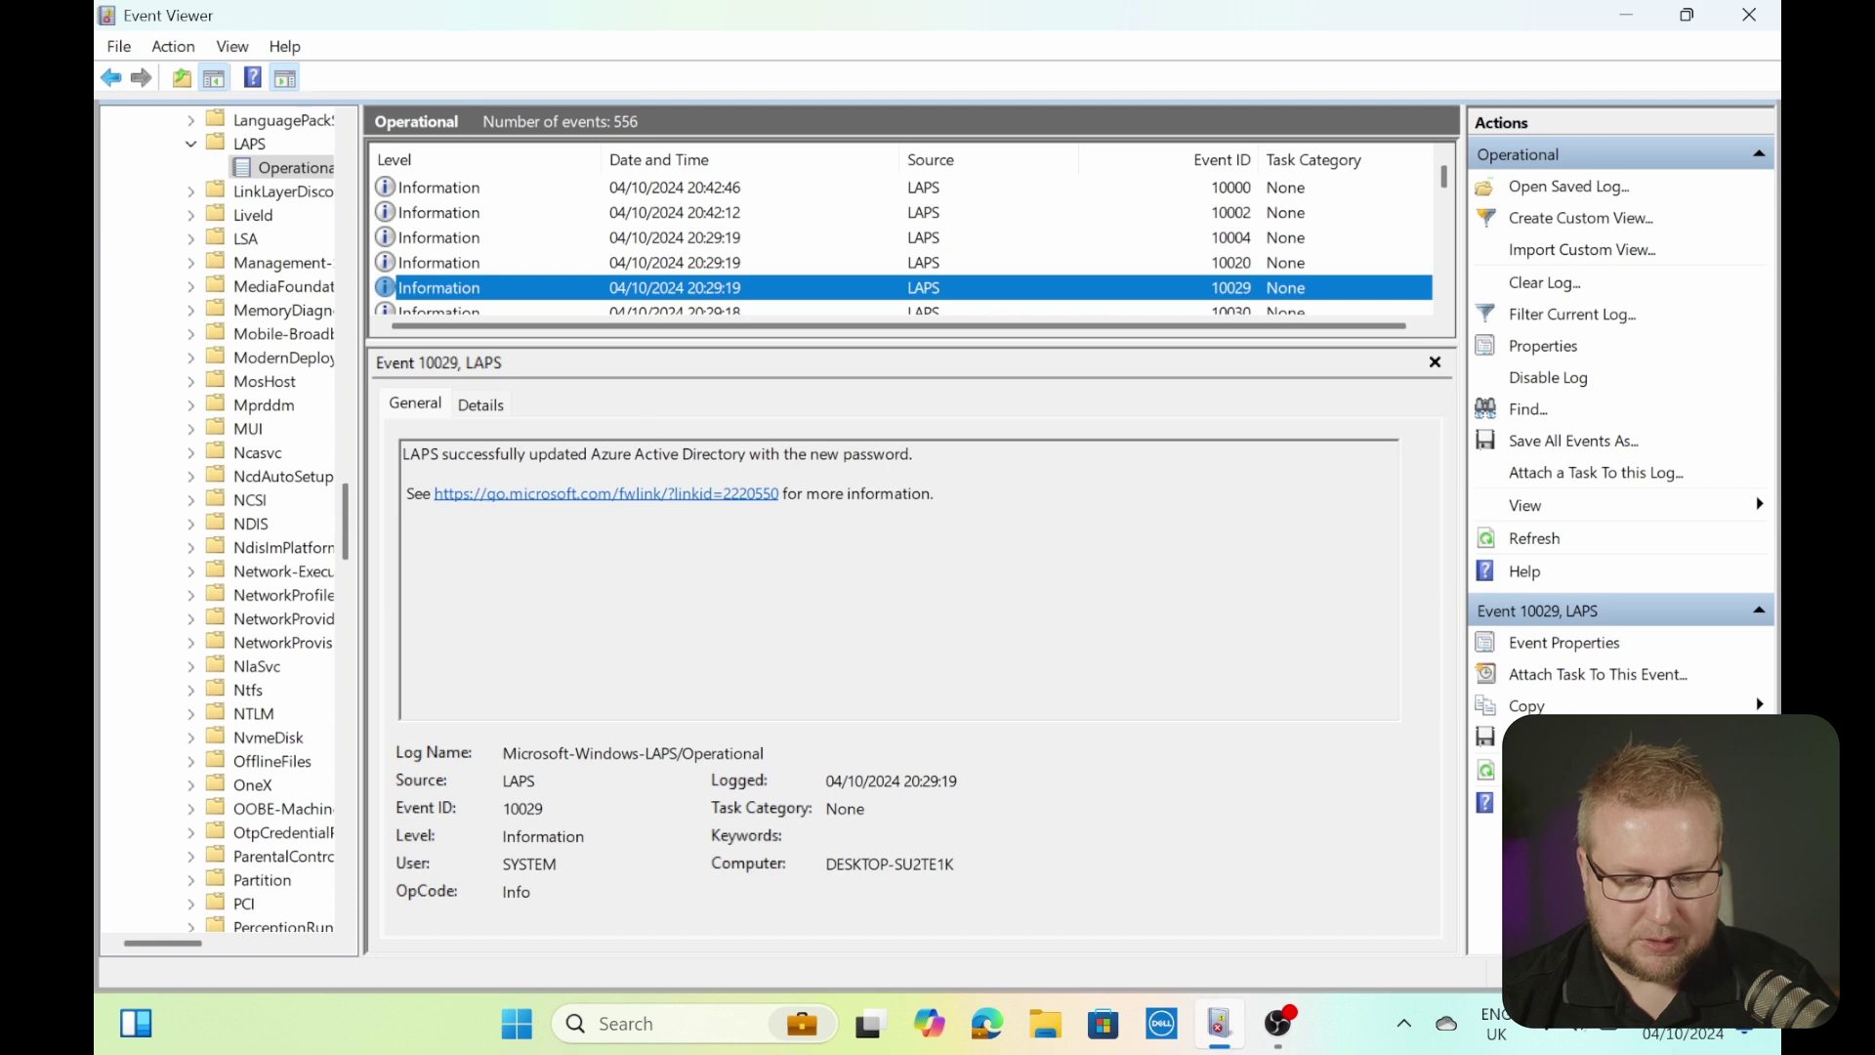
left_click(741, 266)
key("Down")
key("Down")
key("Down")
key("Down")
key("Down")
key("Down")
key("Down")
key("Down")
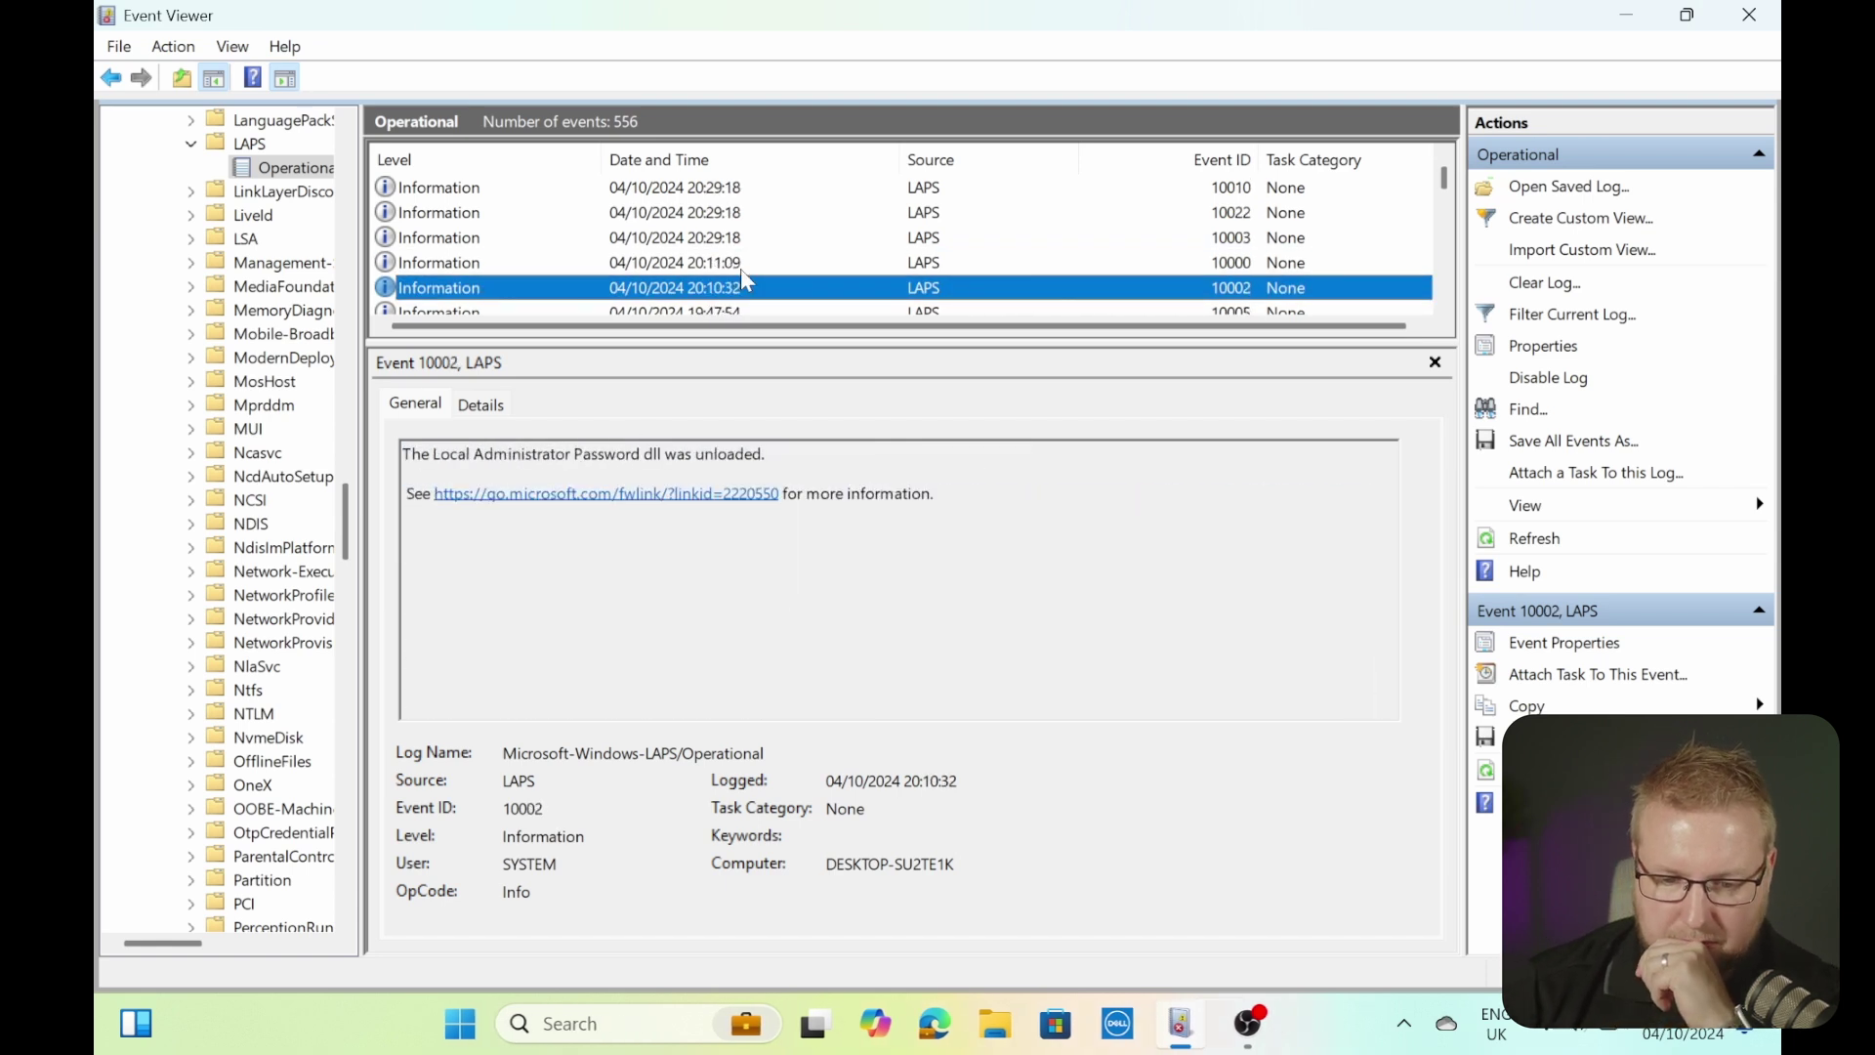
key("Up")
key("Up")
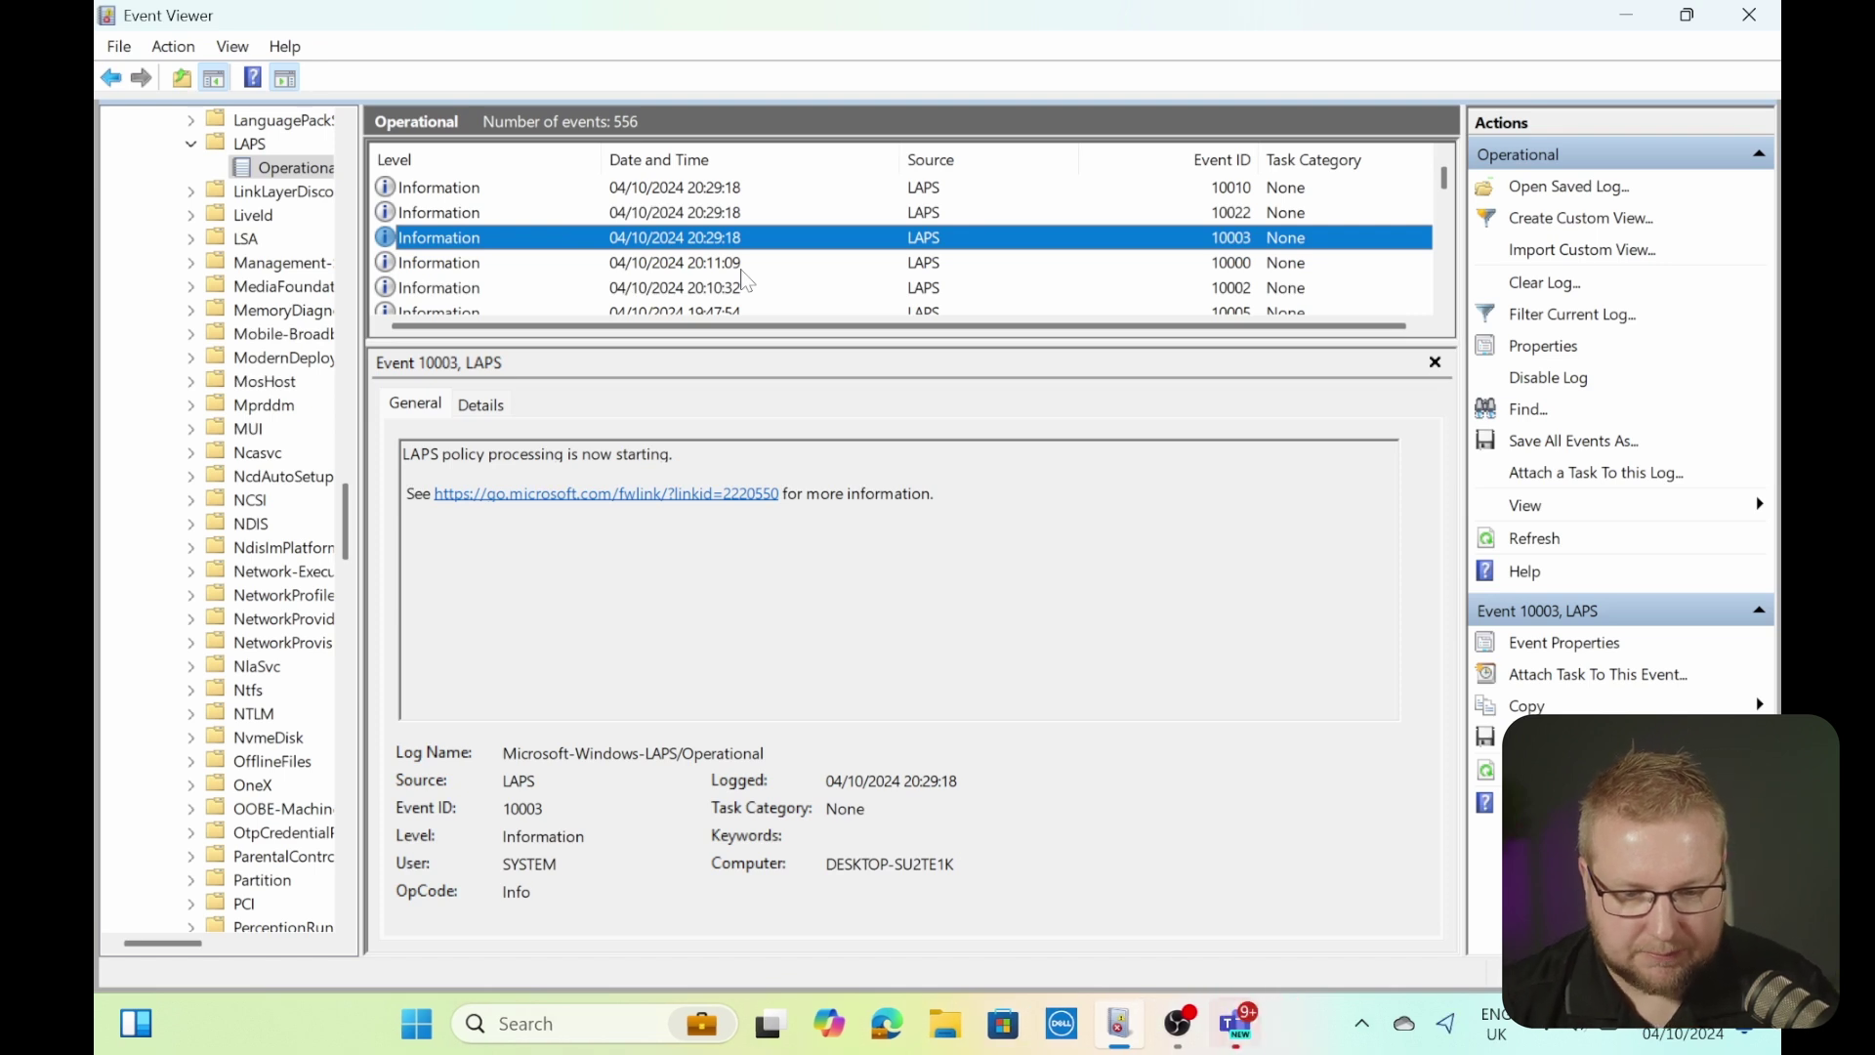
- Read event 10022's applied policy (target CustomAdminAccount, prefix 24H2), then check newer events through 10002
key("Up")
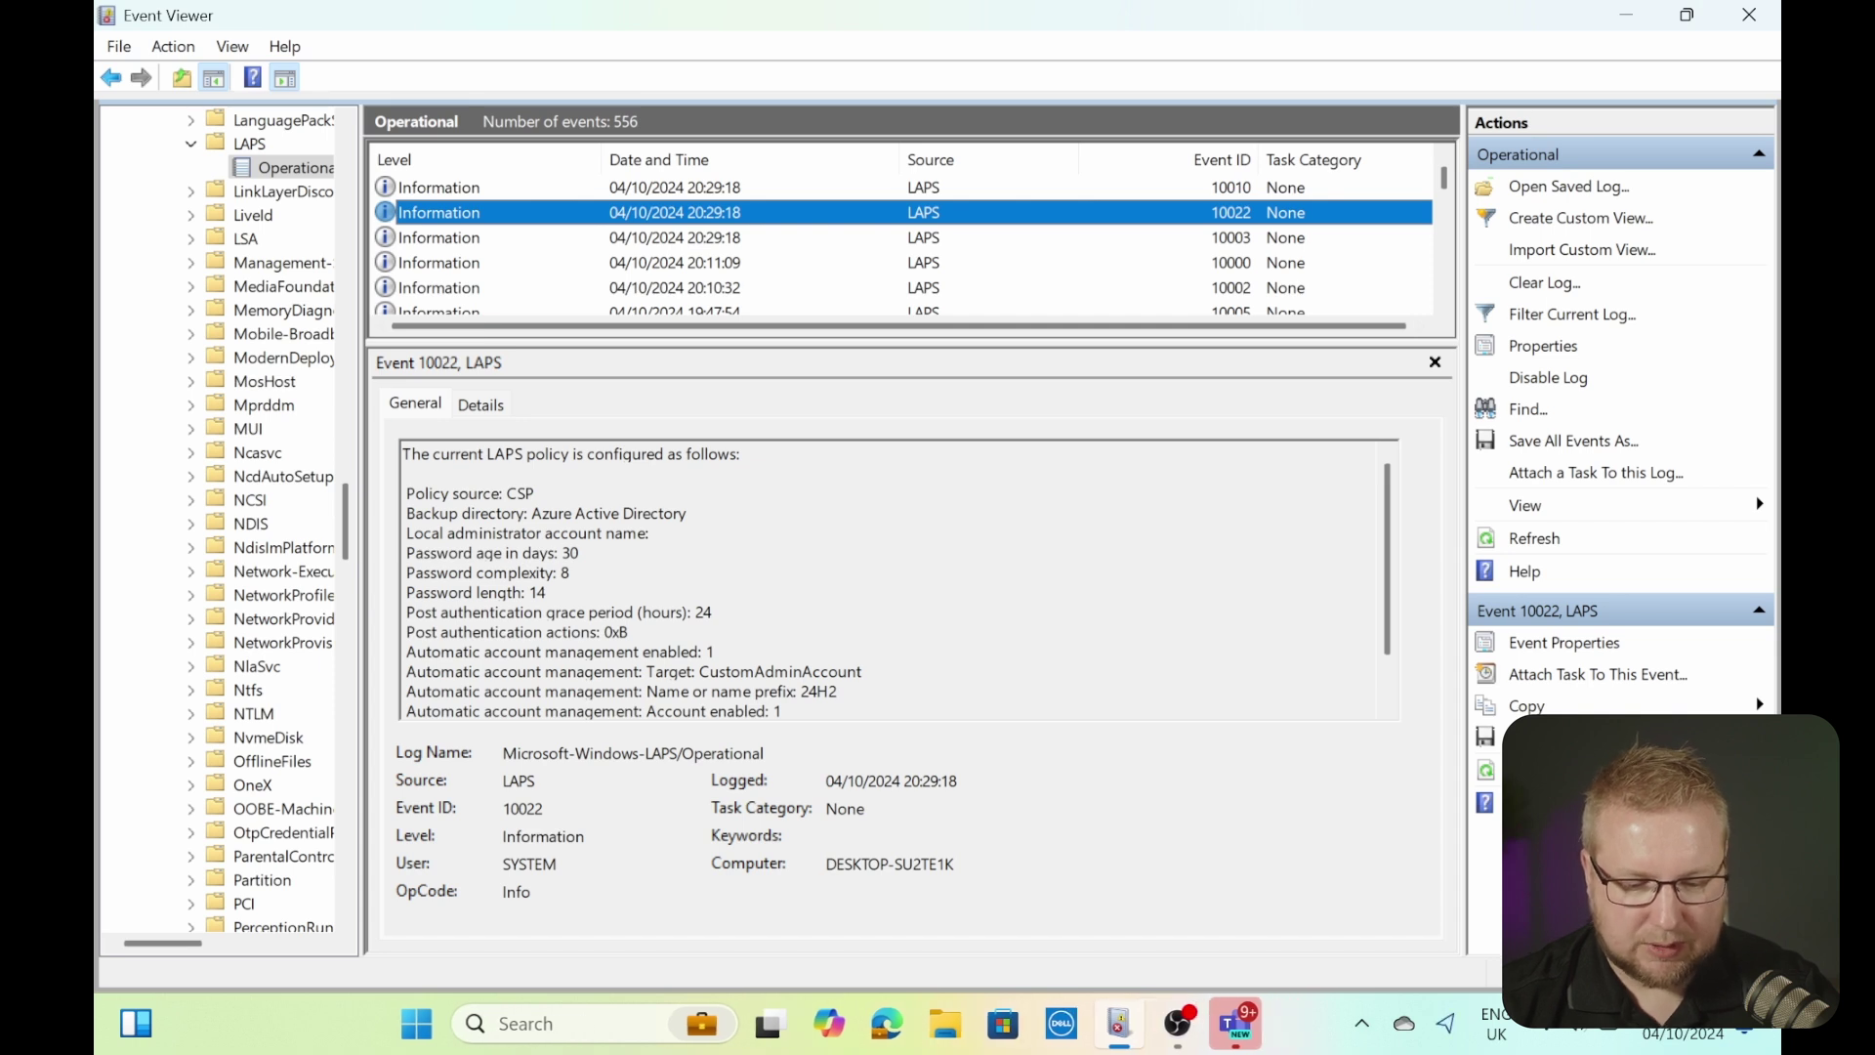
scroll(894, 582, "down", 1)
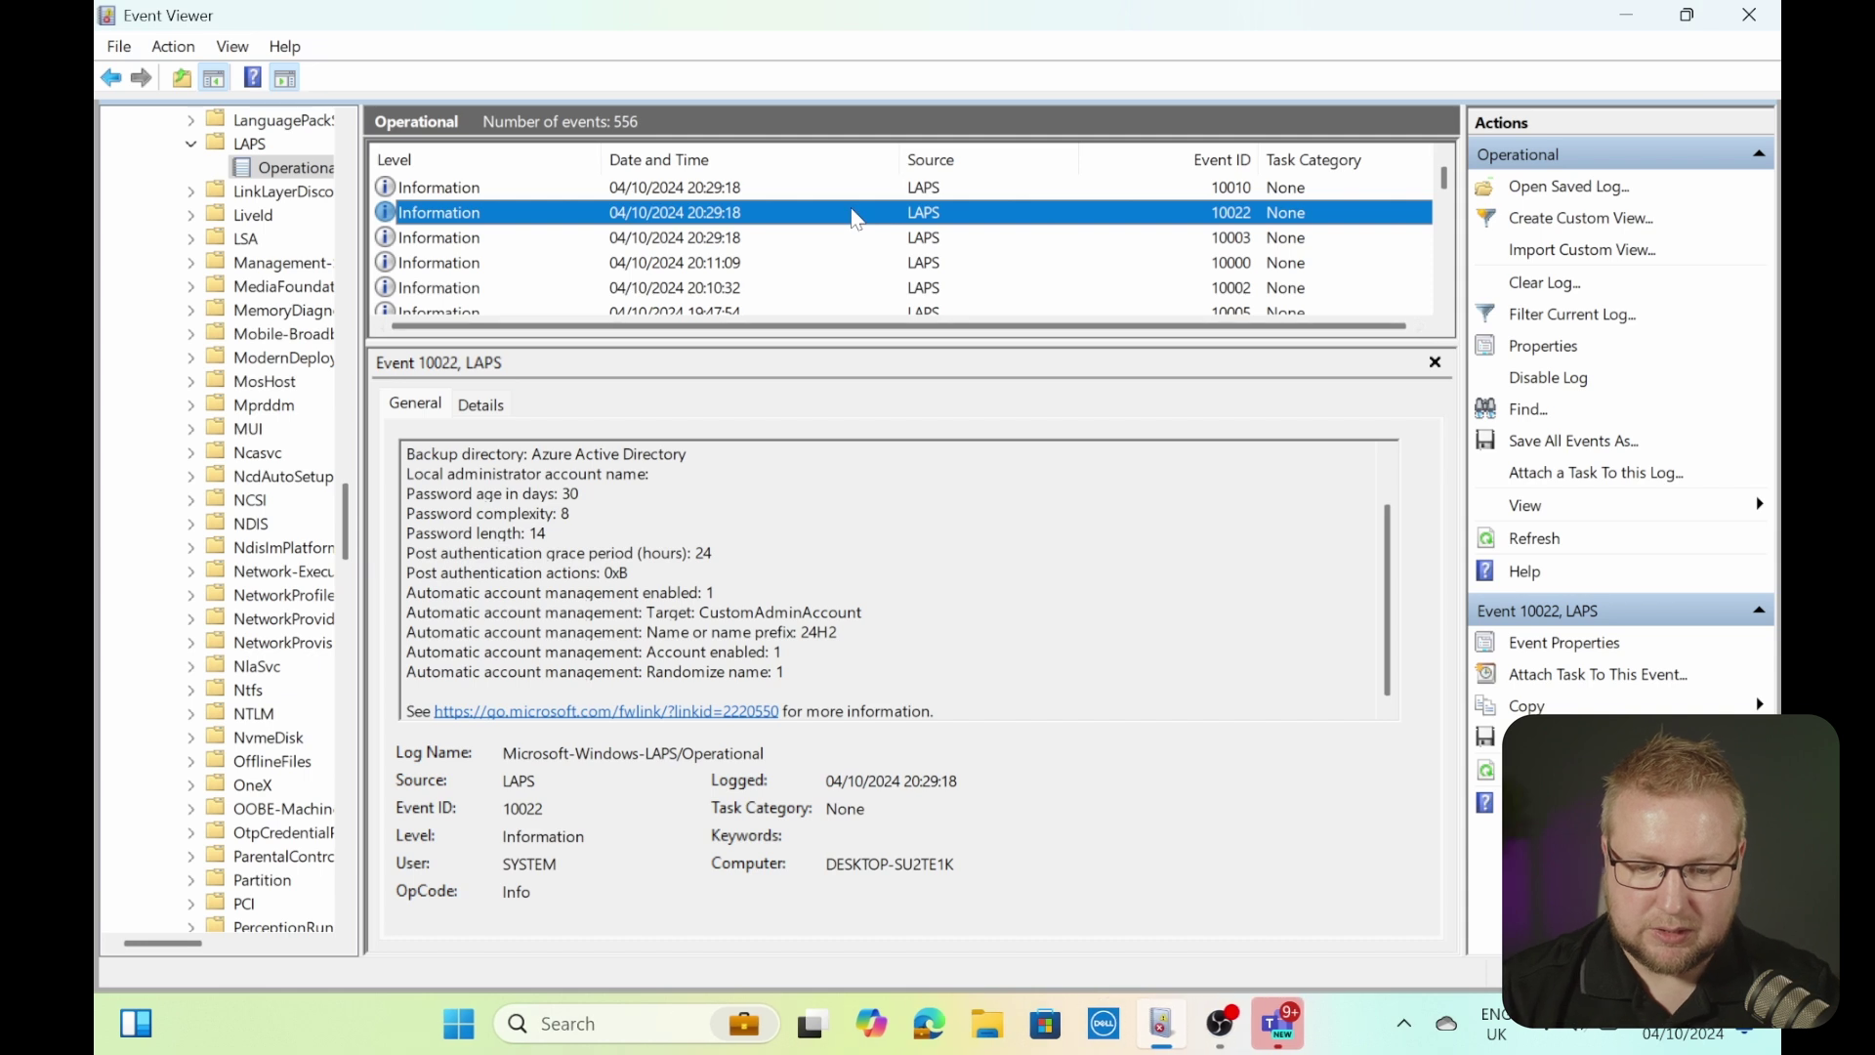
key("Up")
key("Up")
key("Up")
key("Up")
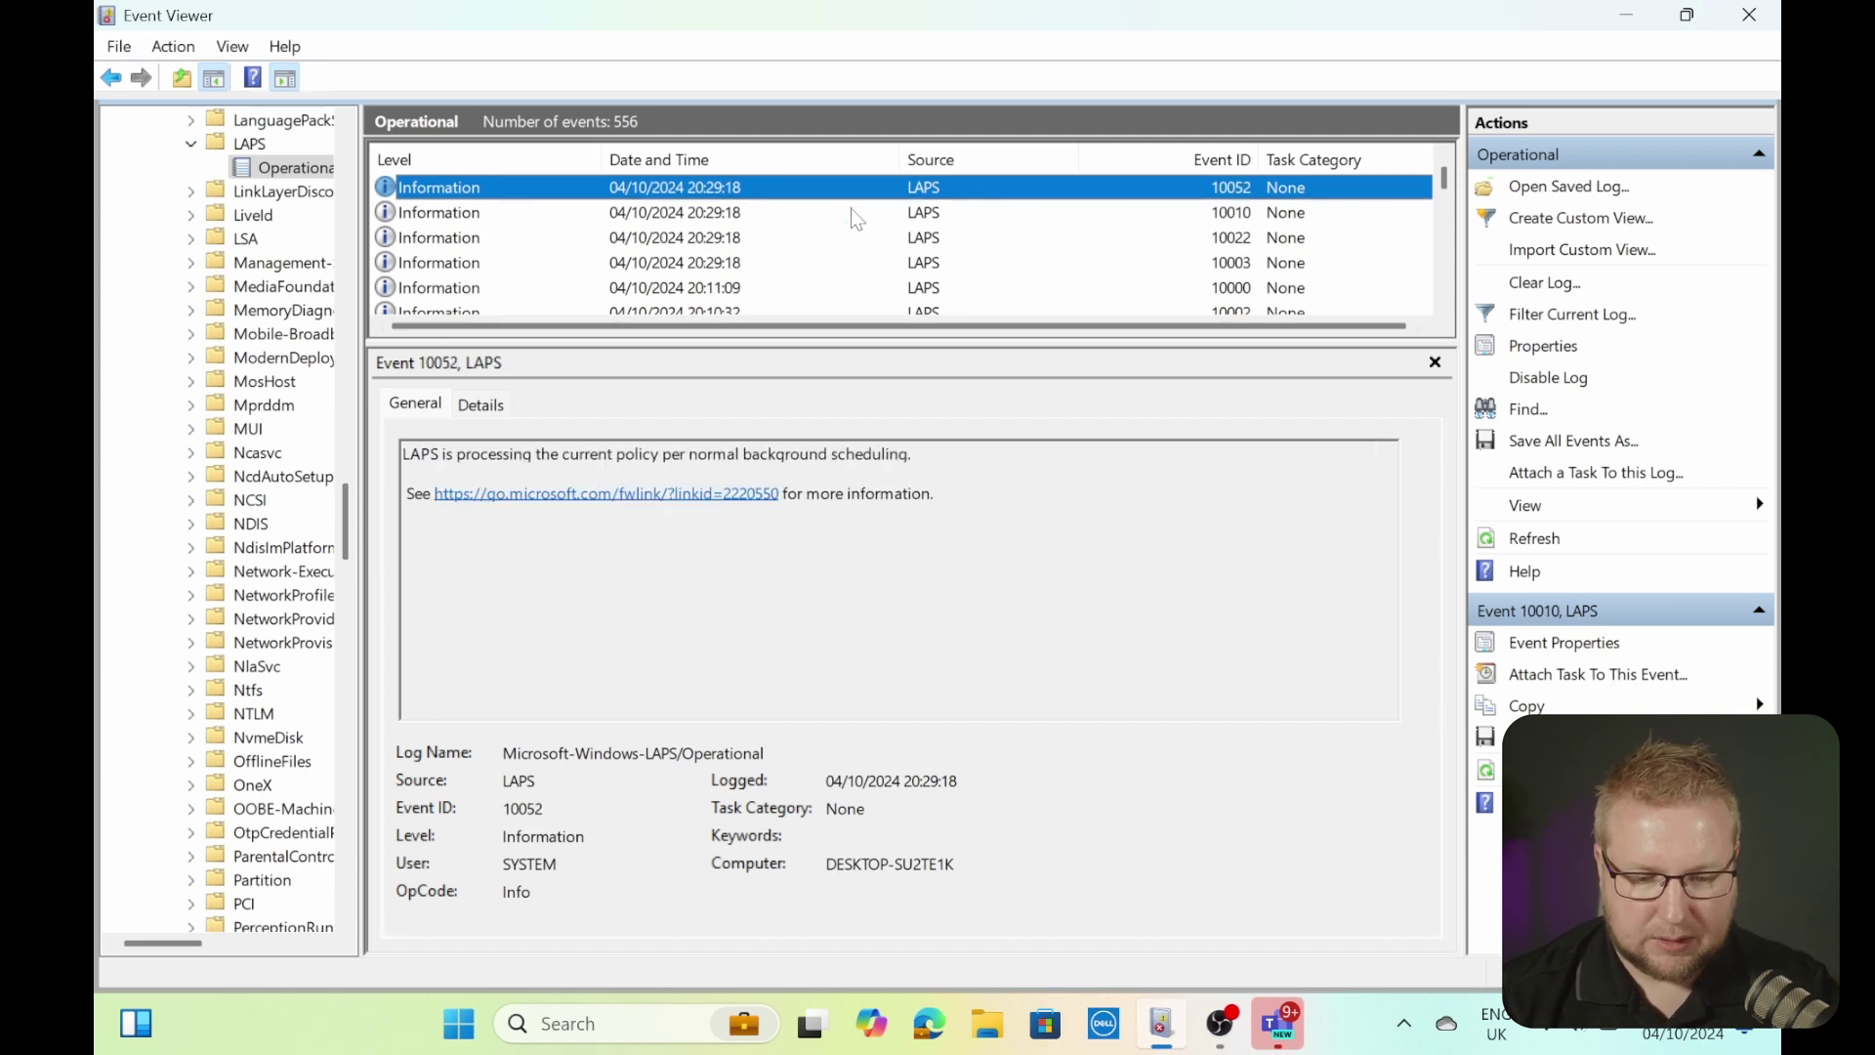
key("Up")
key("Up")
key("Up")
key("Up")
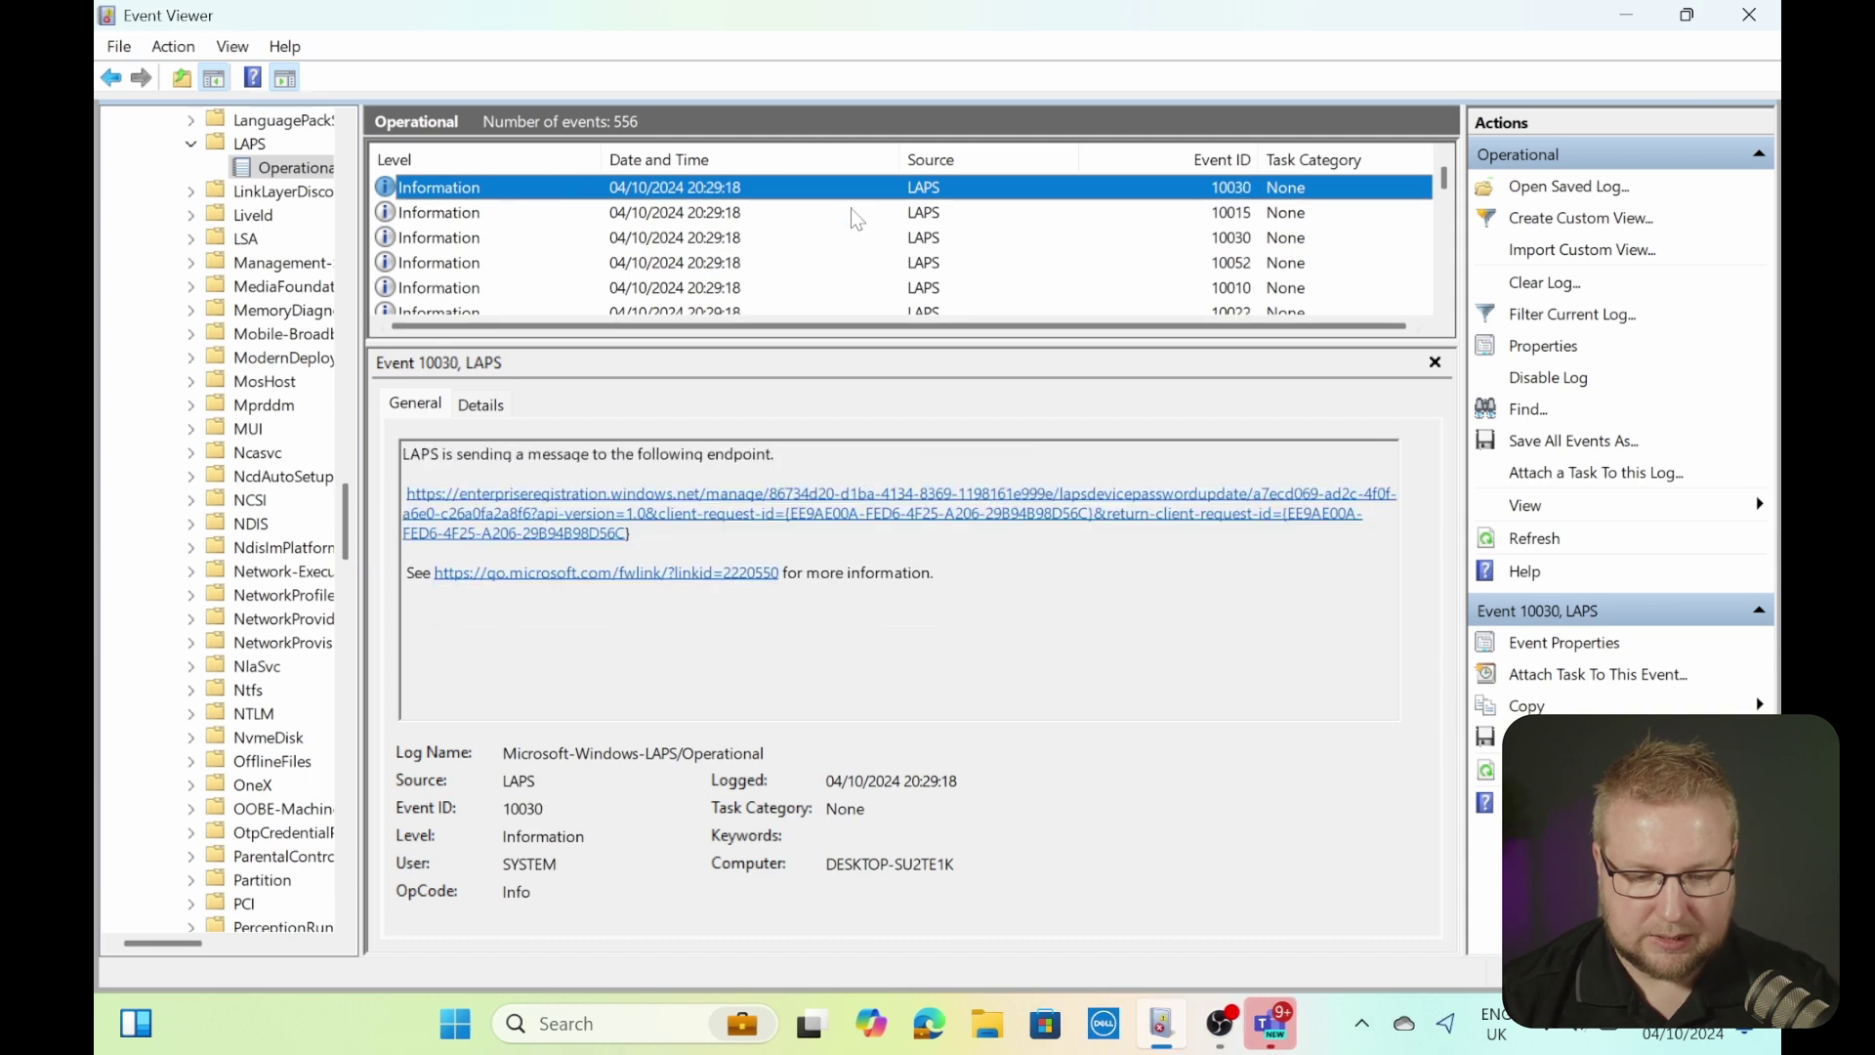
key("Up")
key("Up")
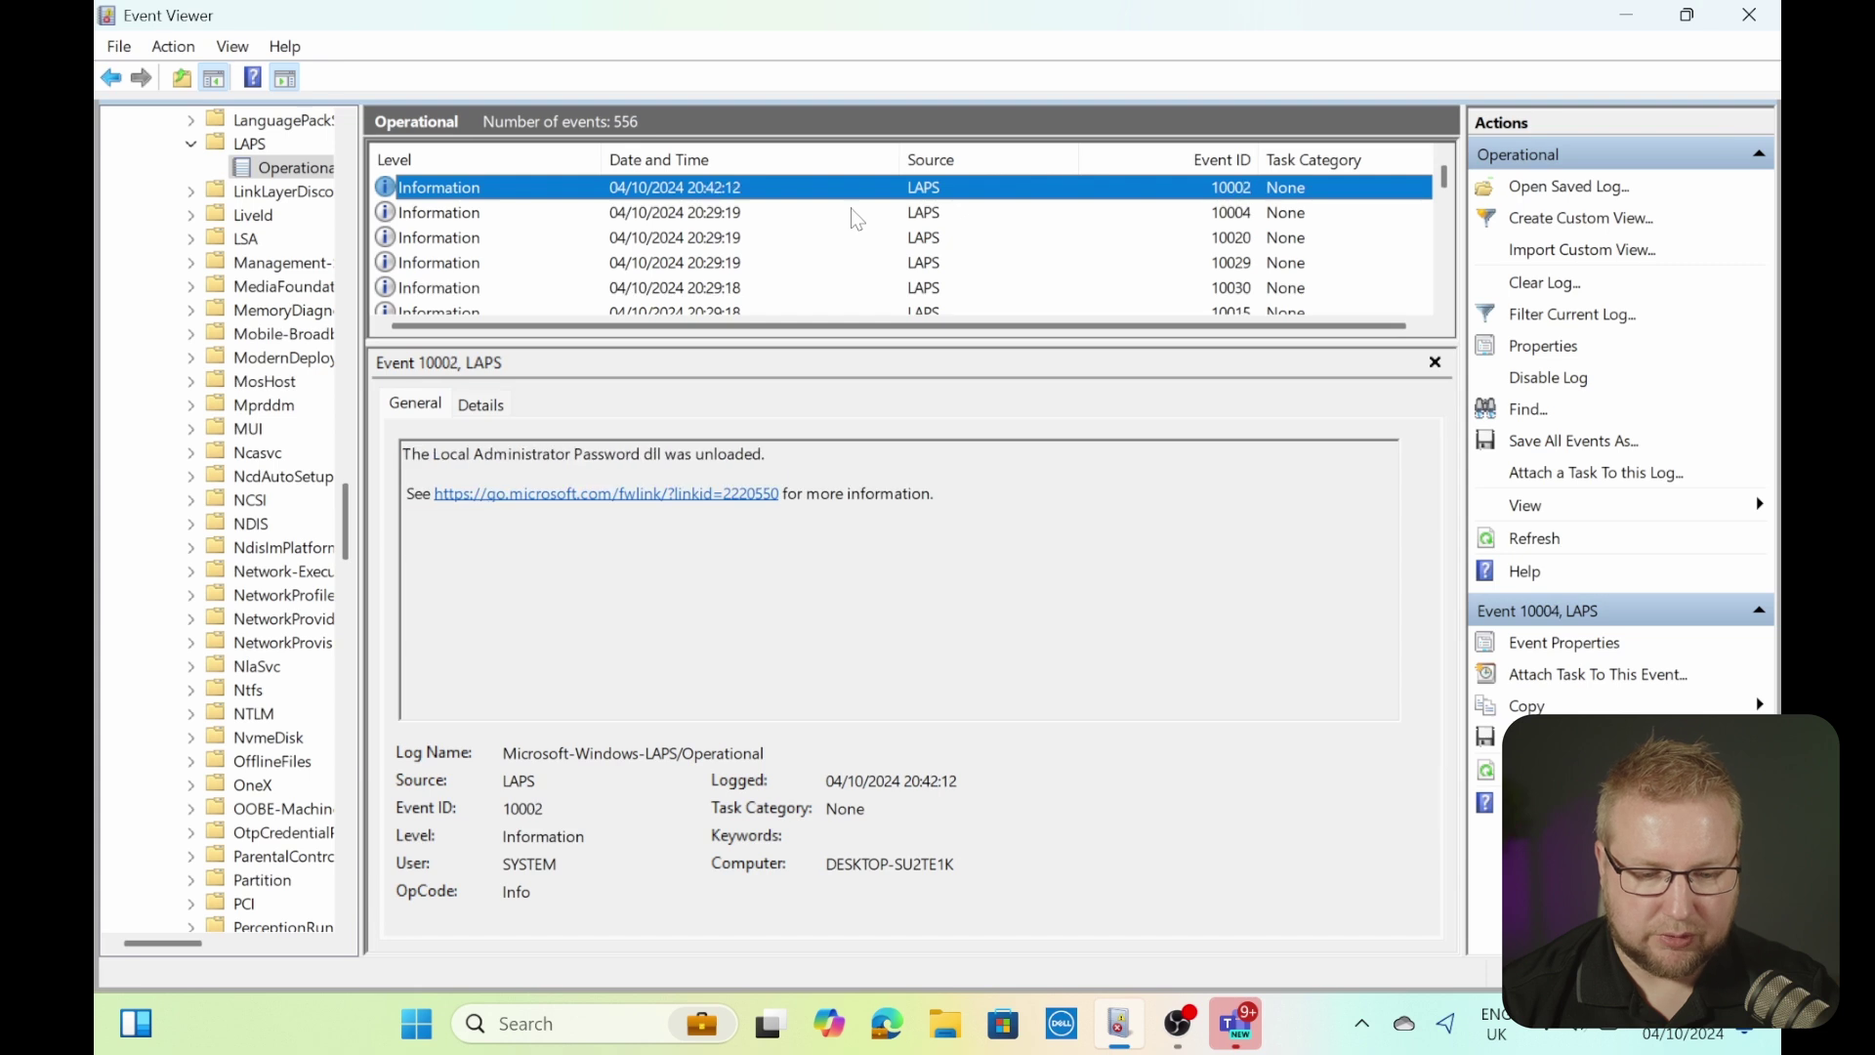
left_click(853, 211)
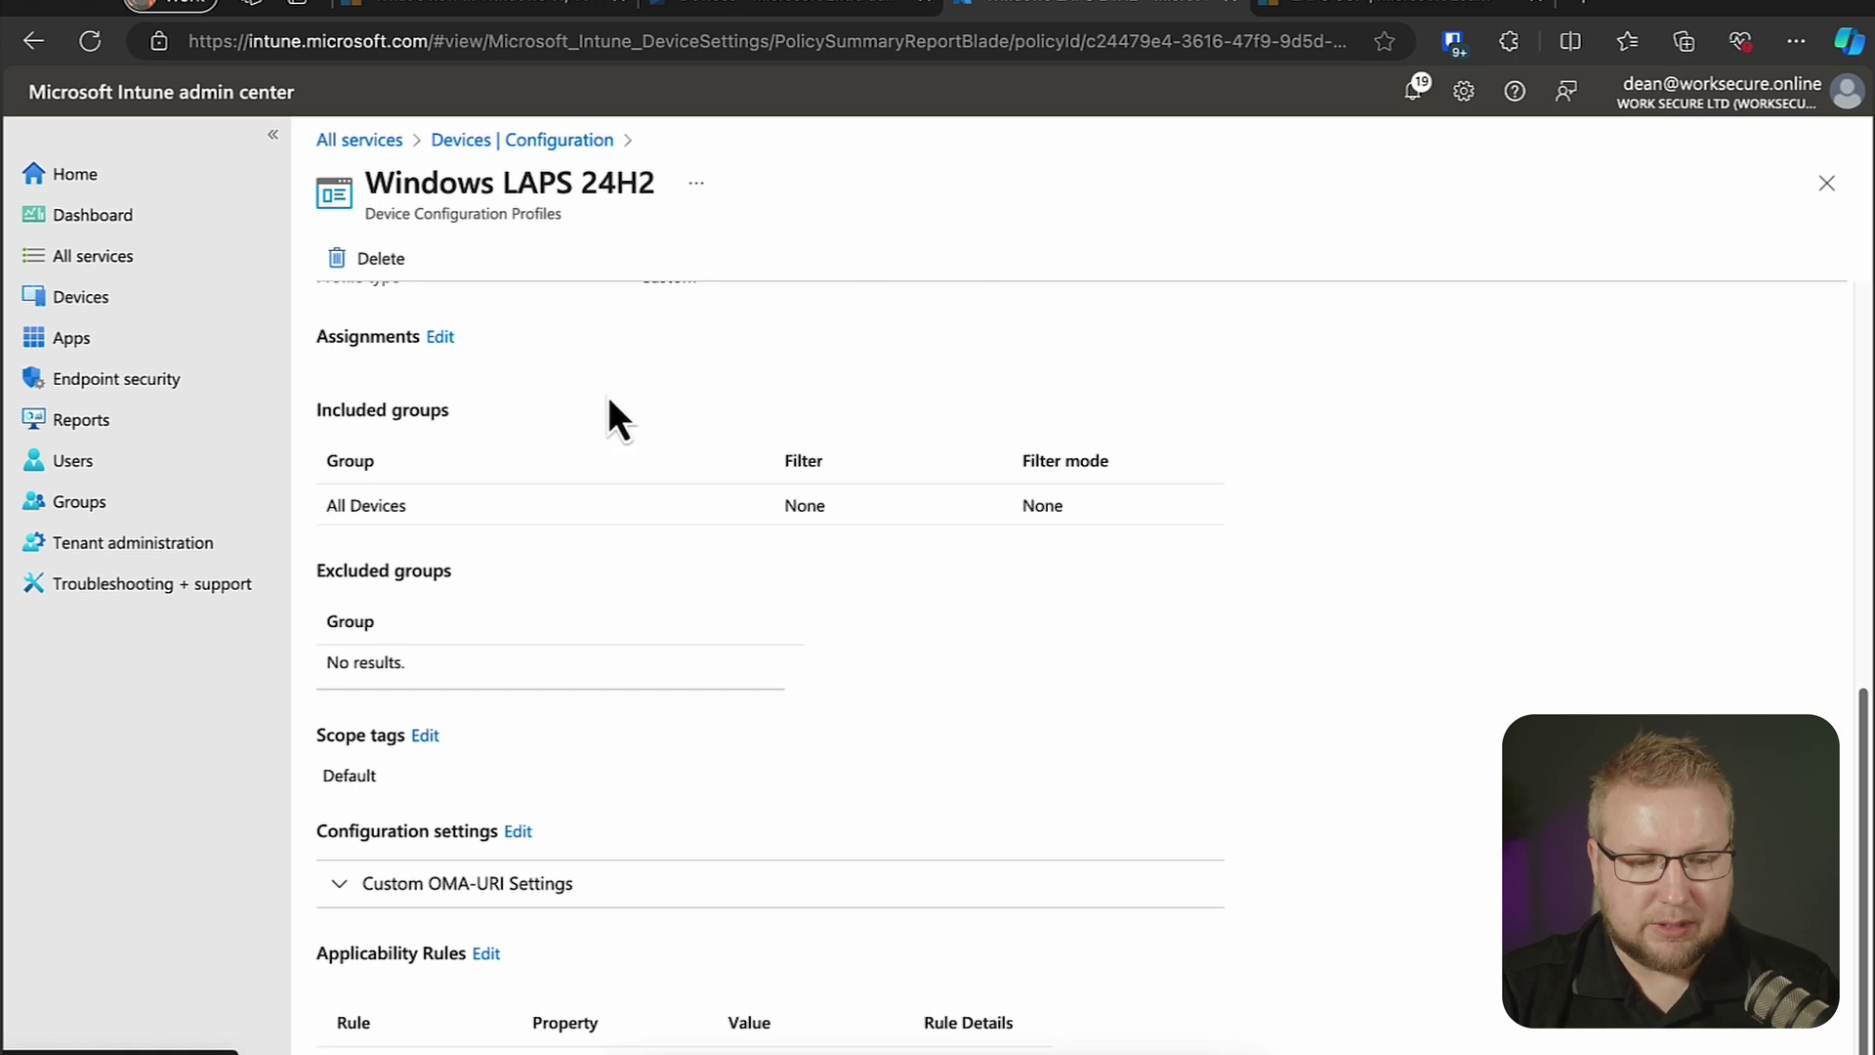
- Open DESKTOP-SU2TE1K from the Windows devices list and go to its local admin password page
left_click(107, 311)
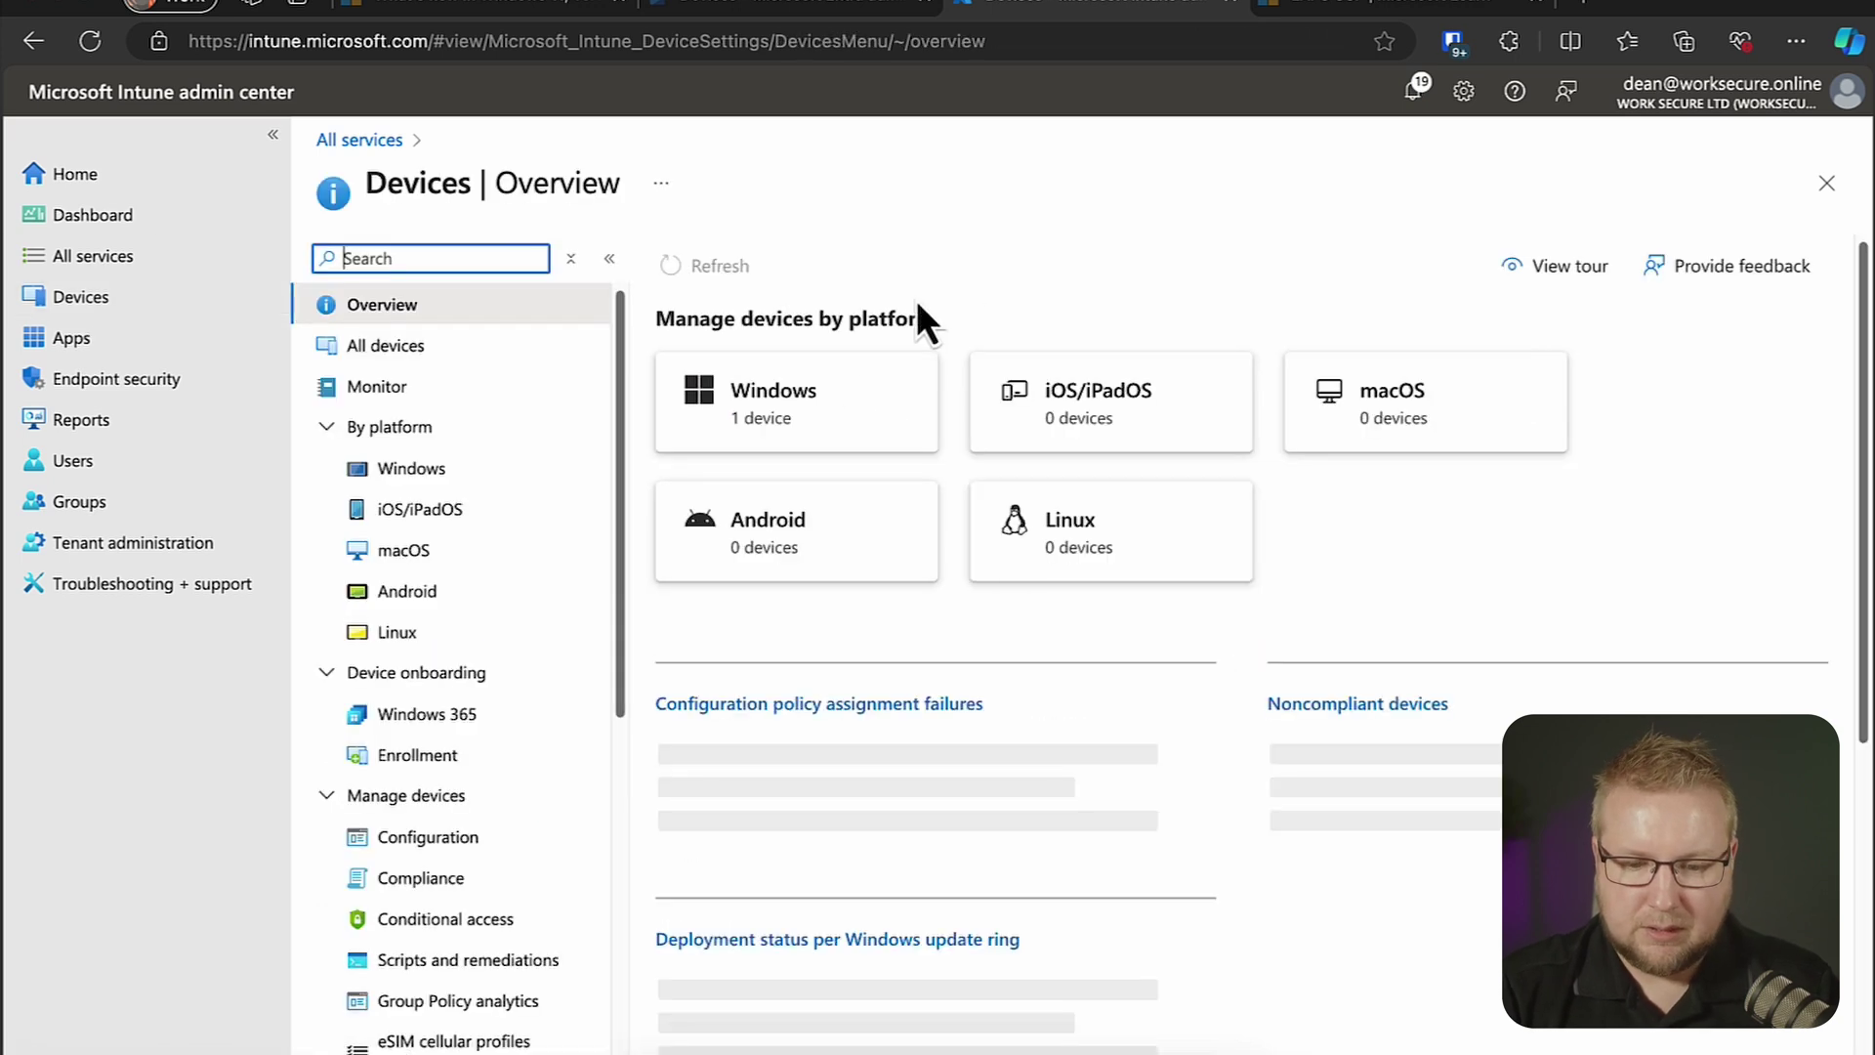
left_click(824, 406)
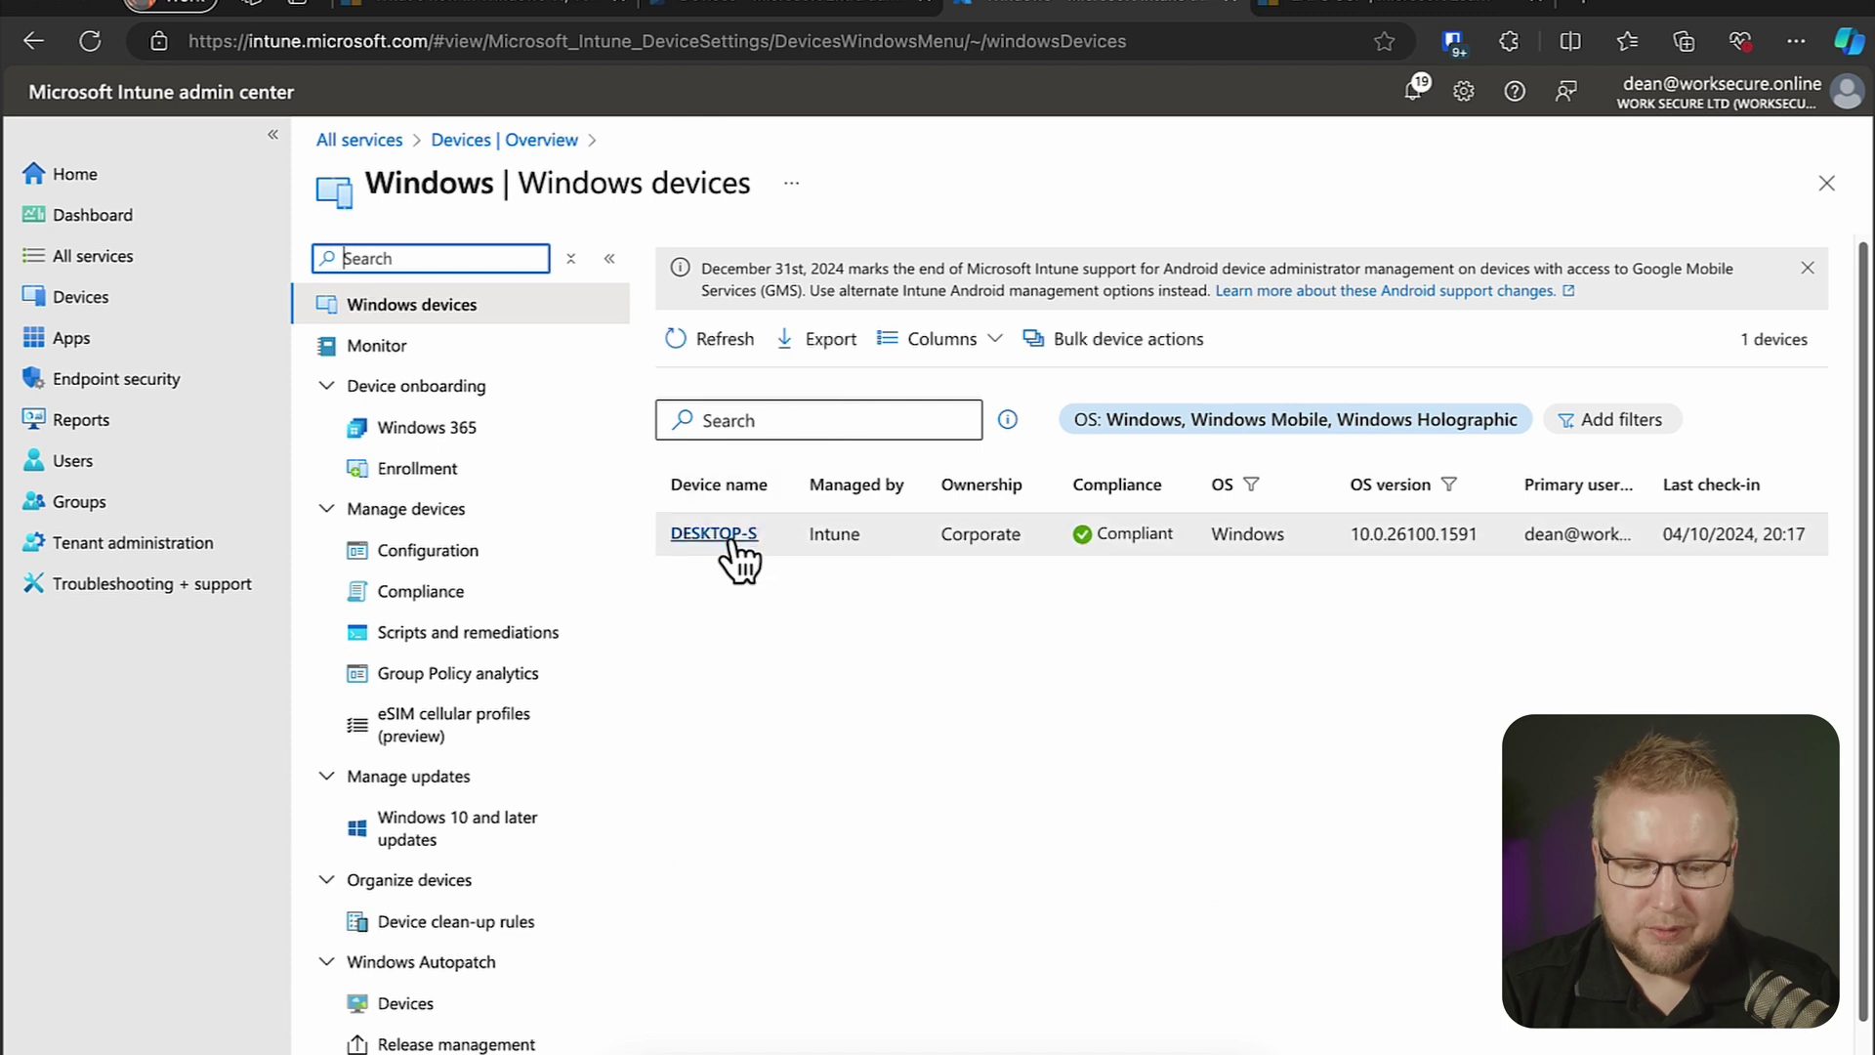
left_click(729, 540)
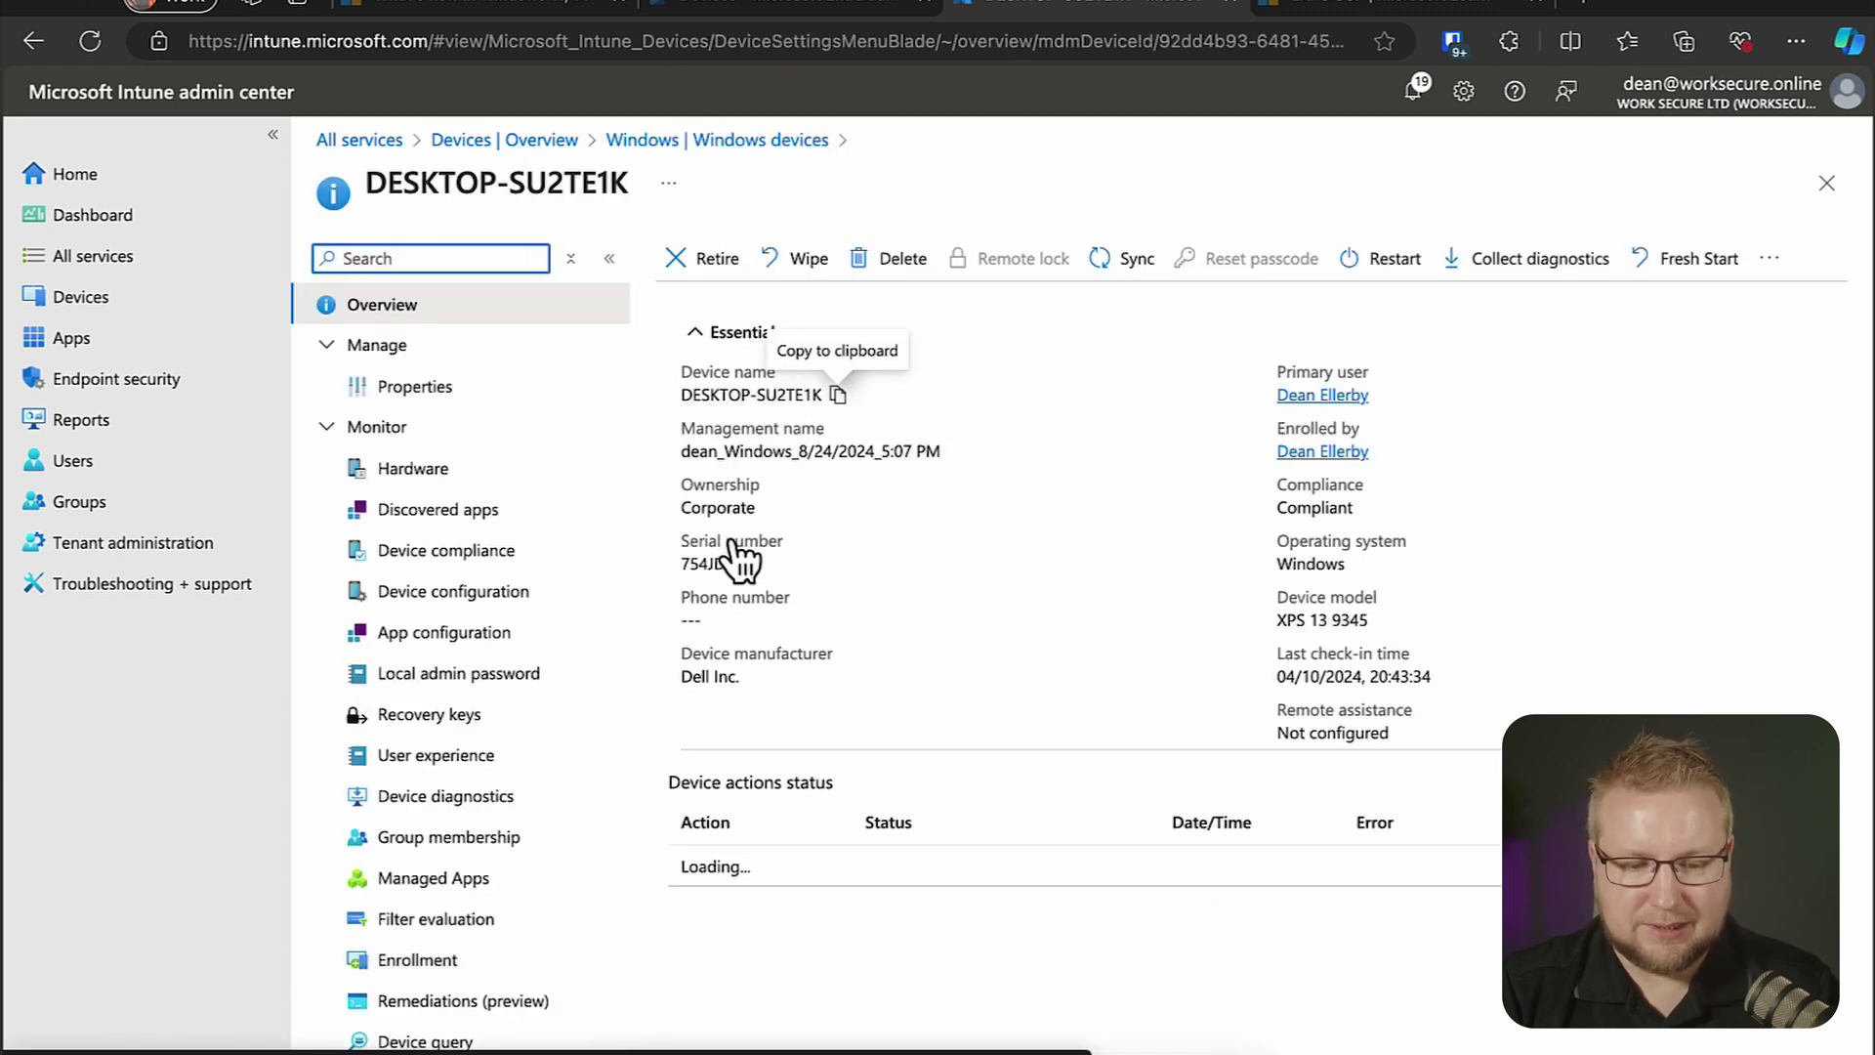
left_click(538, 684)
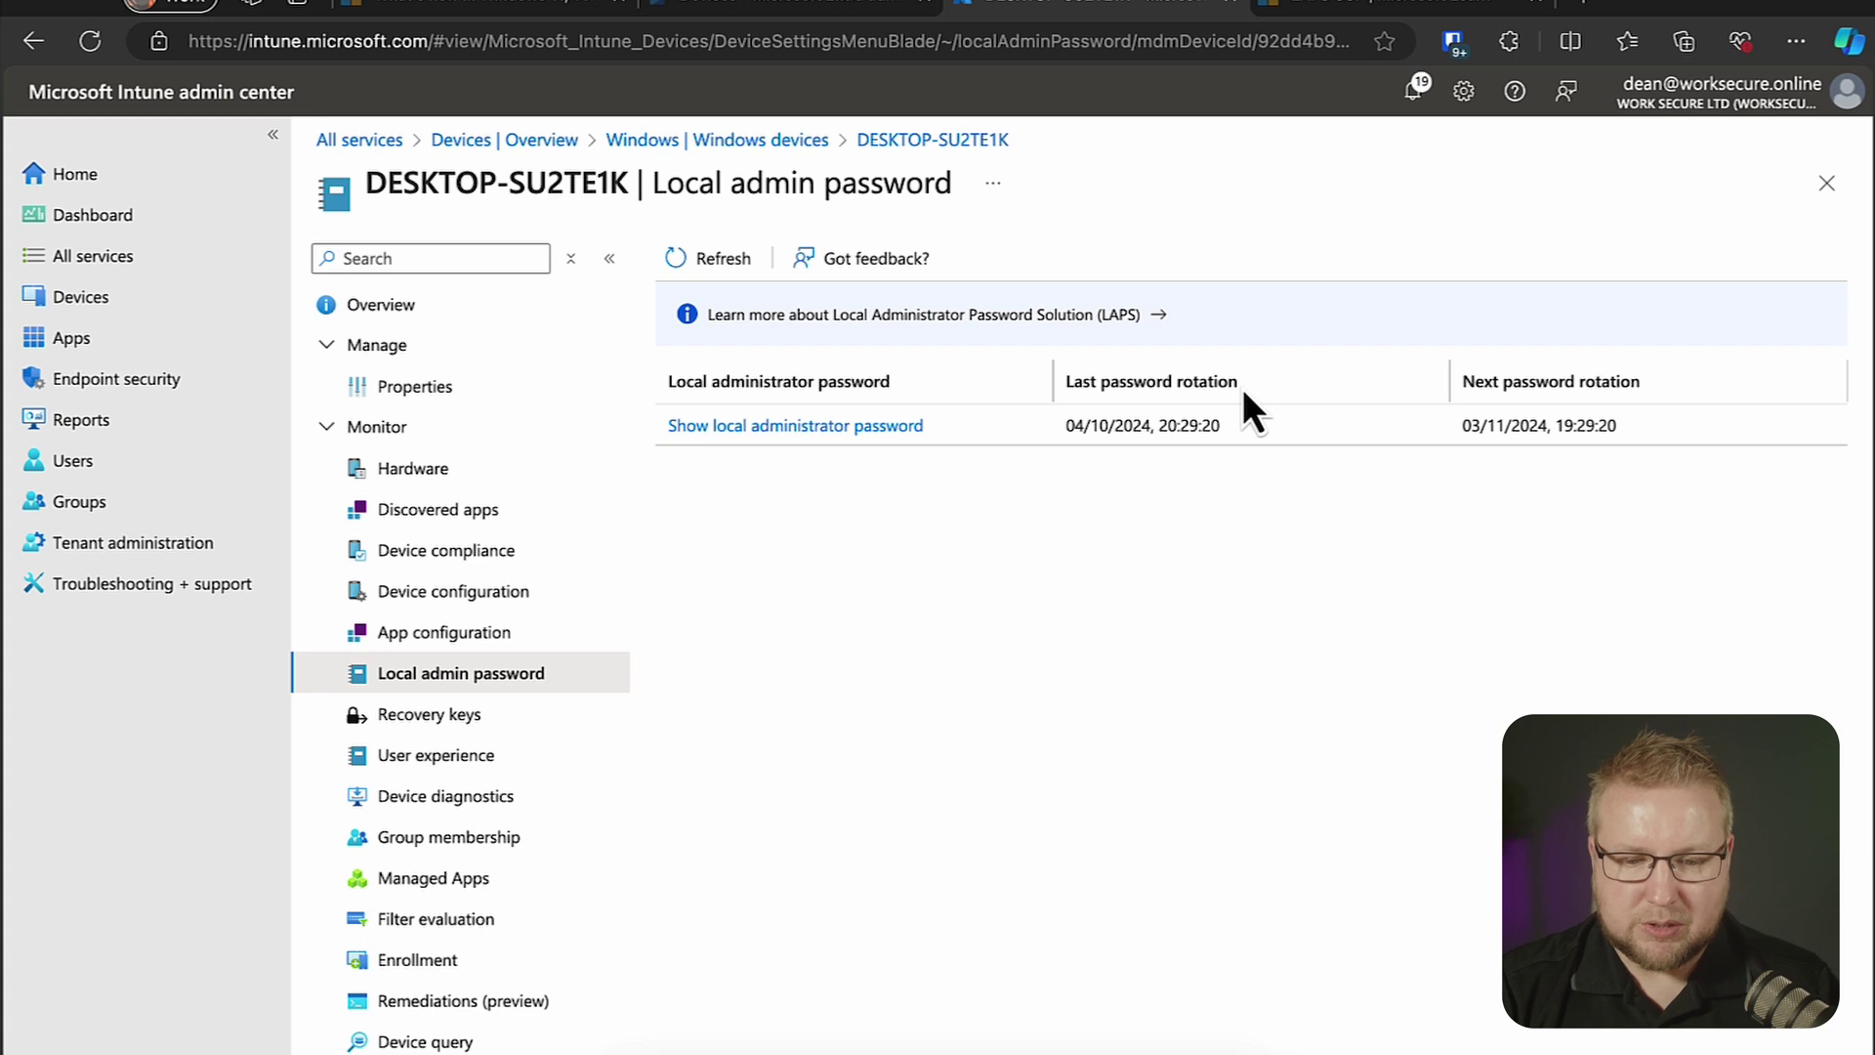
- Show the local administrator password details and unmask the passphrase-style password
left_click(899, 430)
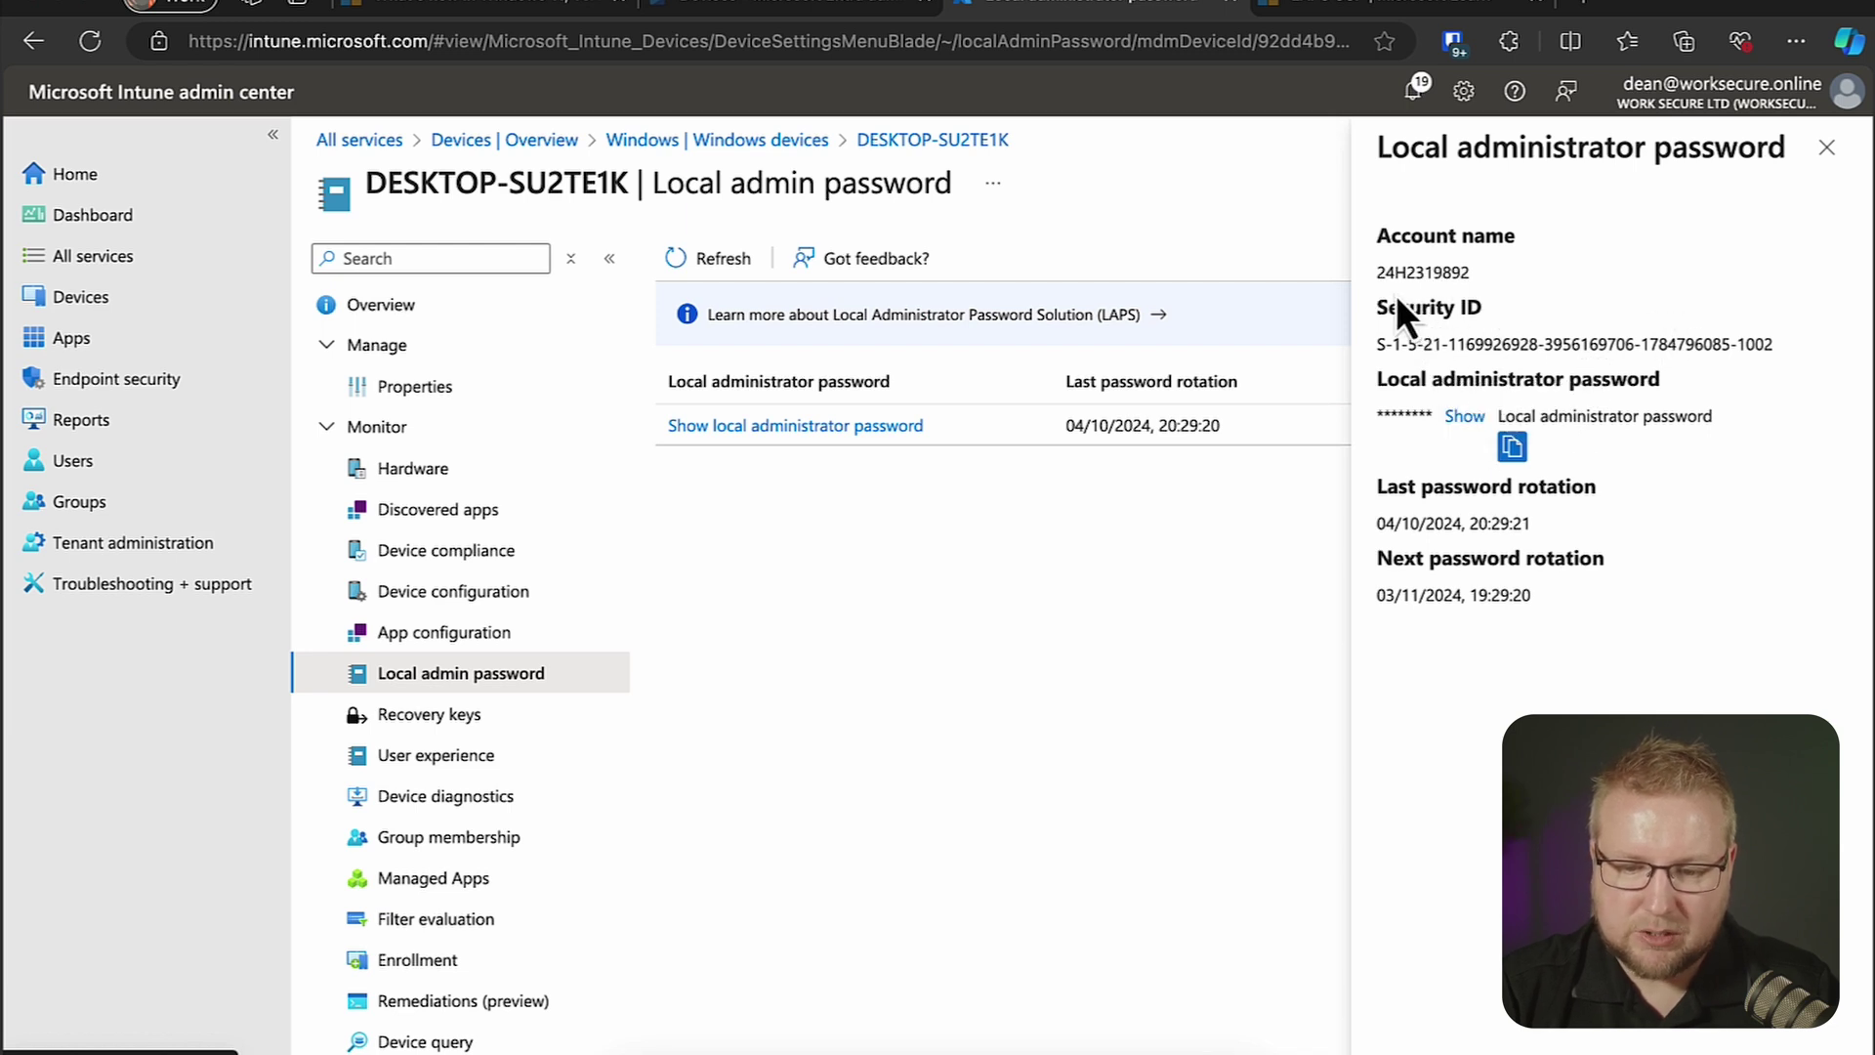
left_click_drag(1416, 273, 1378, 274)
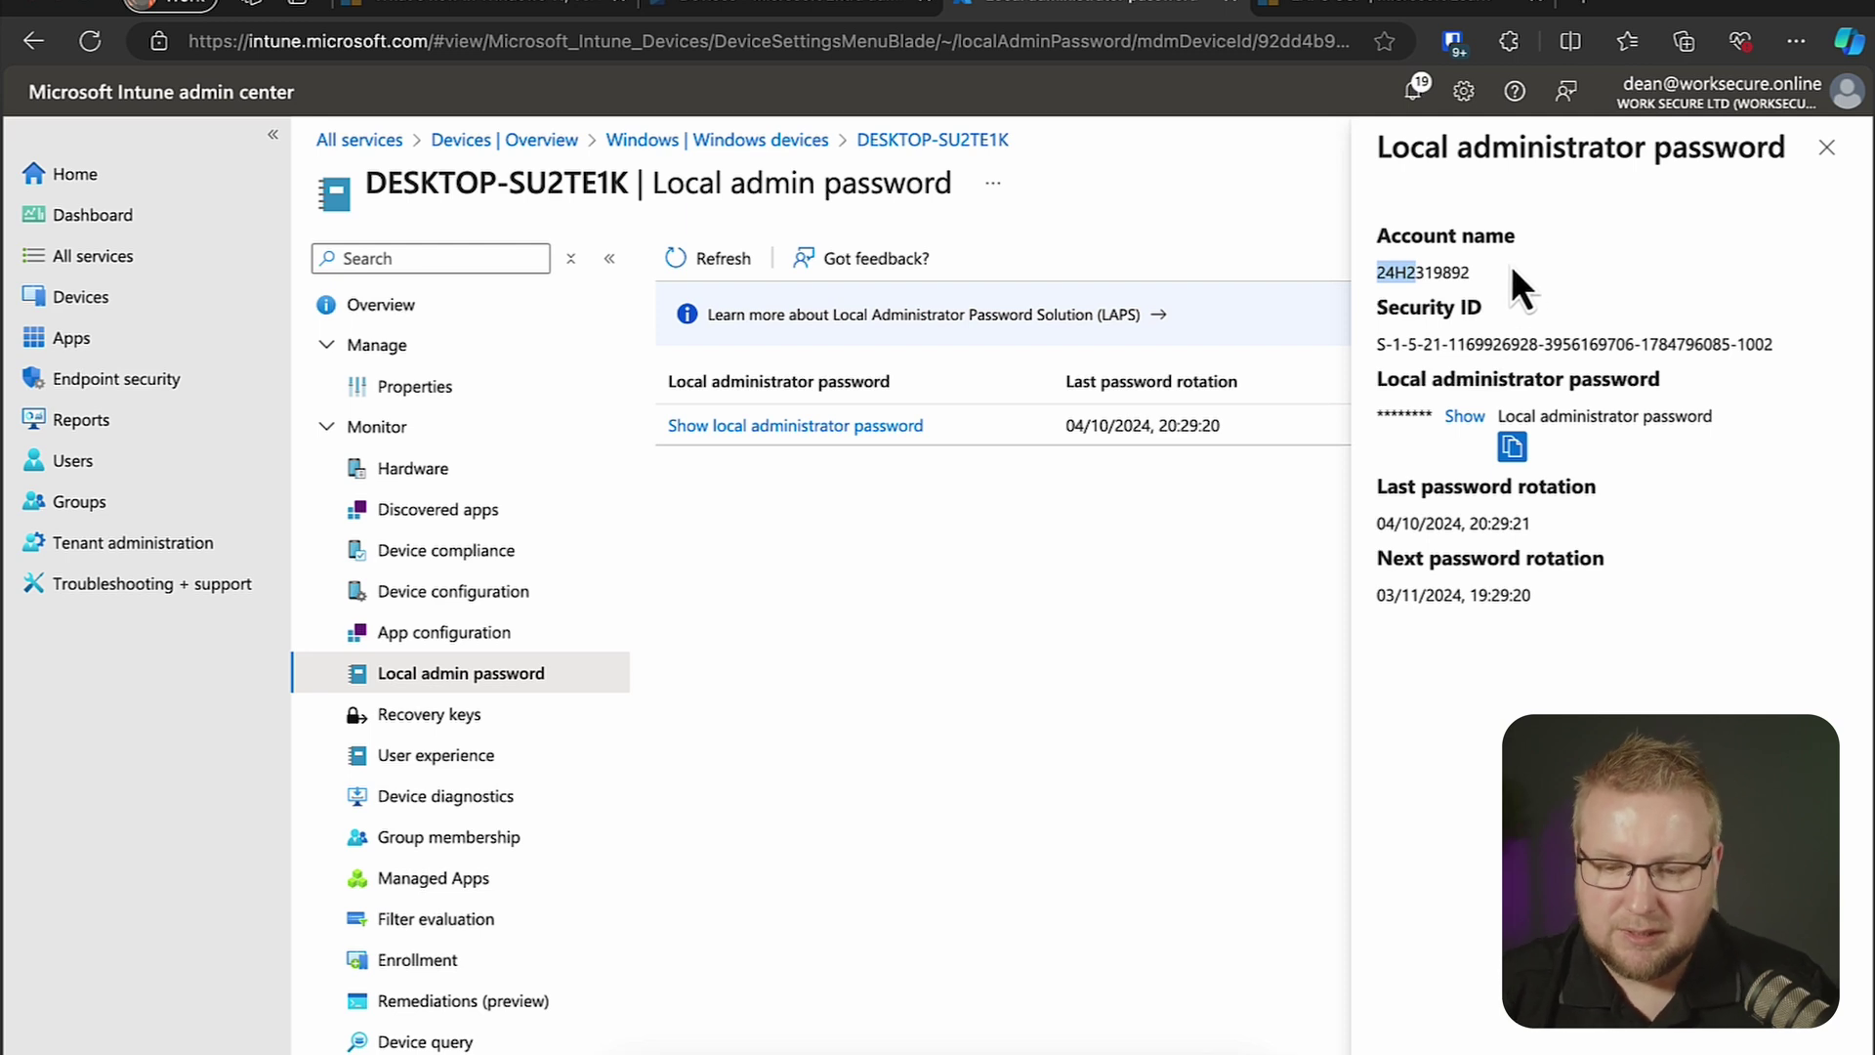
left_click(1470, 416)
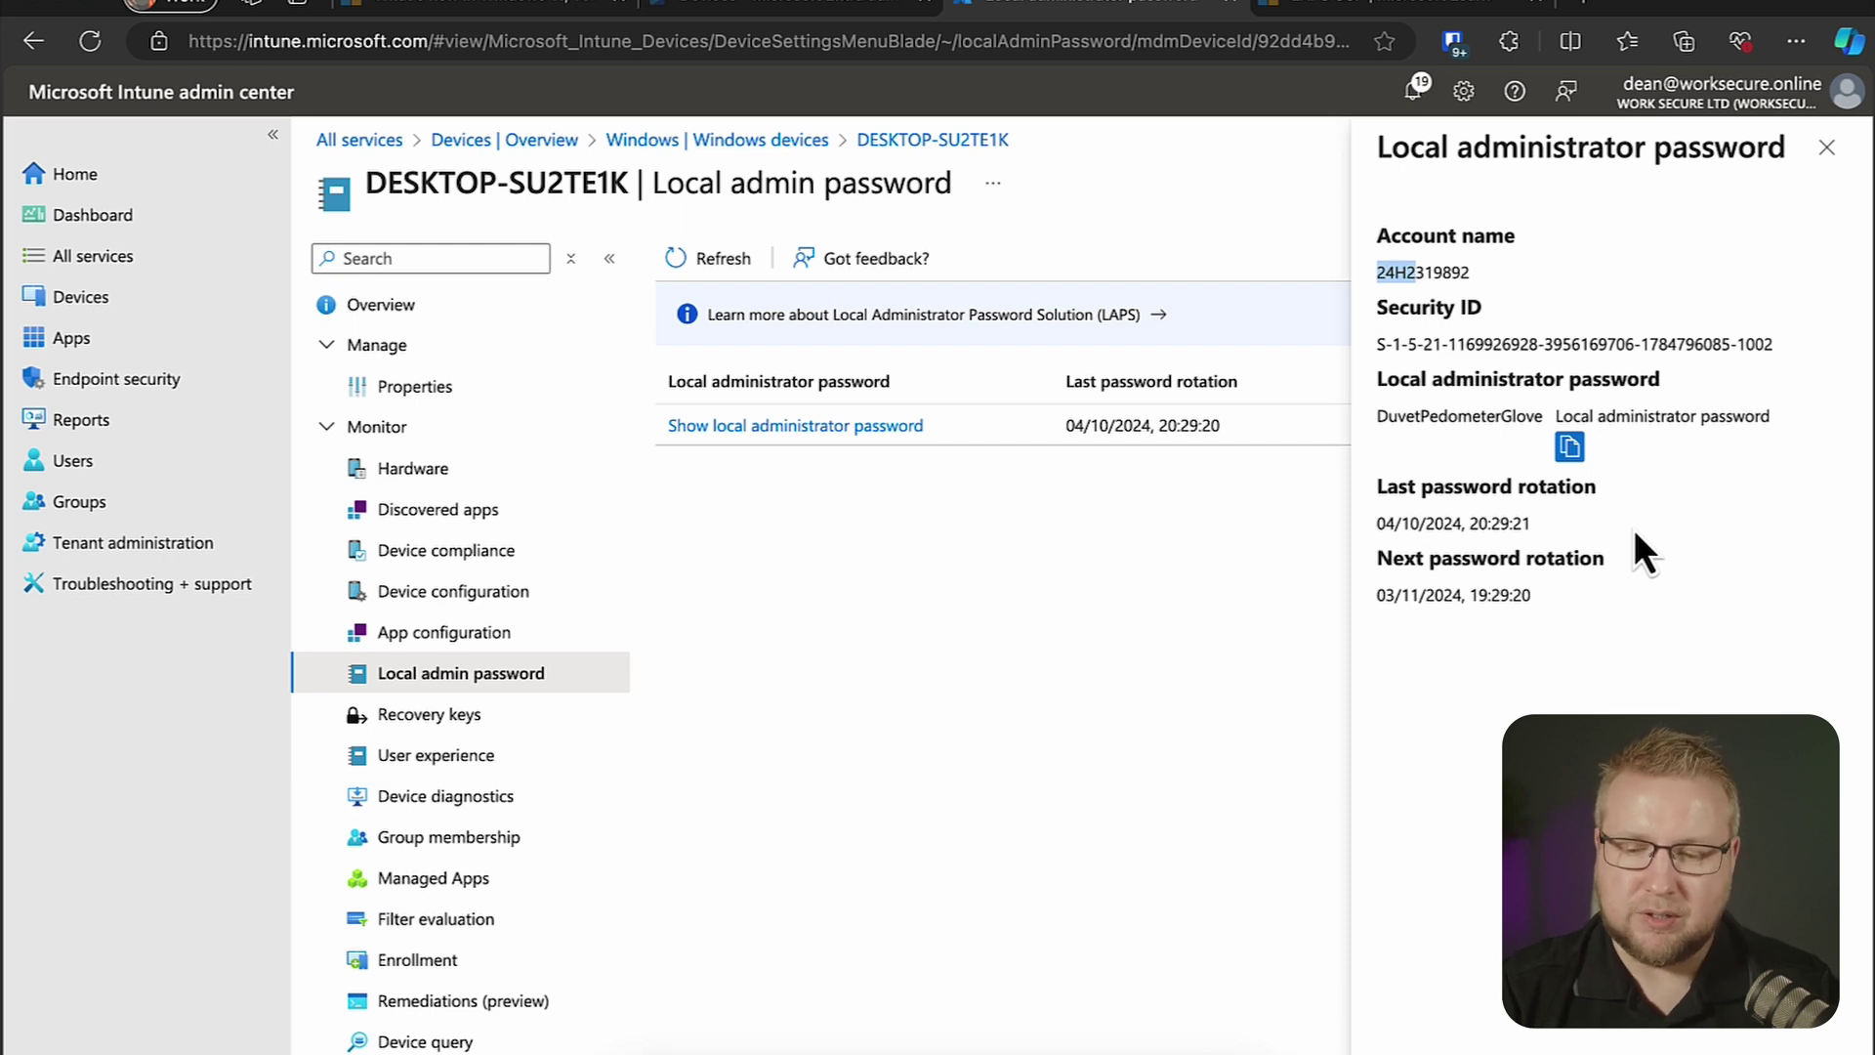
- Search the LAPS CSP page for 'passph' and scroll to the PasswordComplexity allowable settings
left_click(1473, 14)
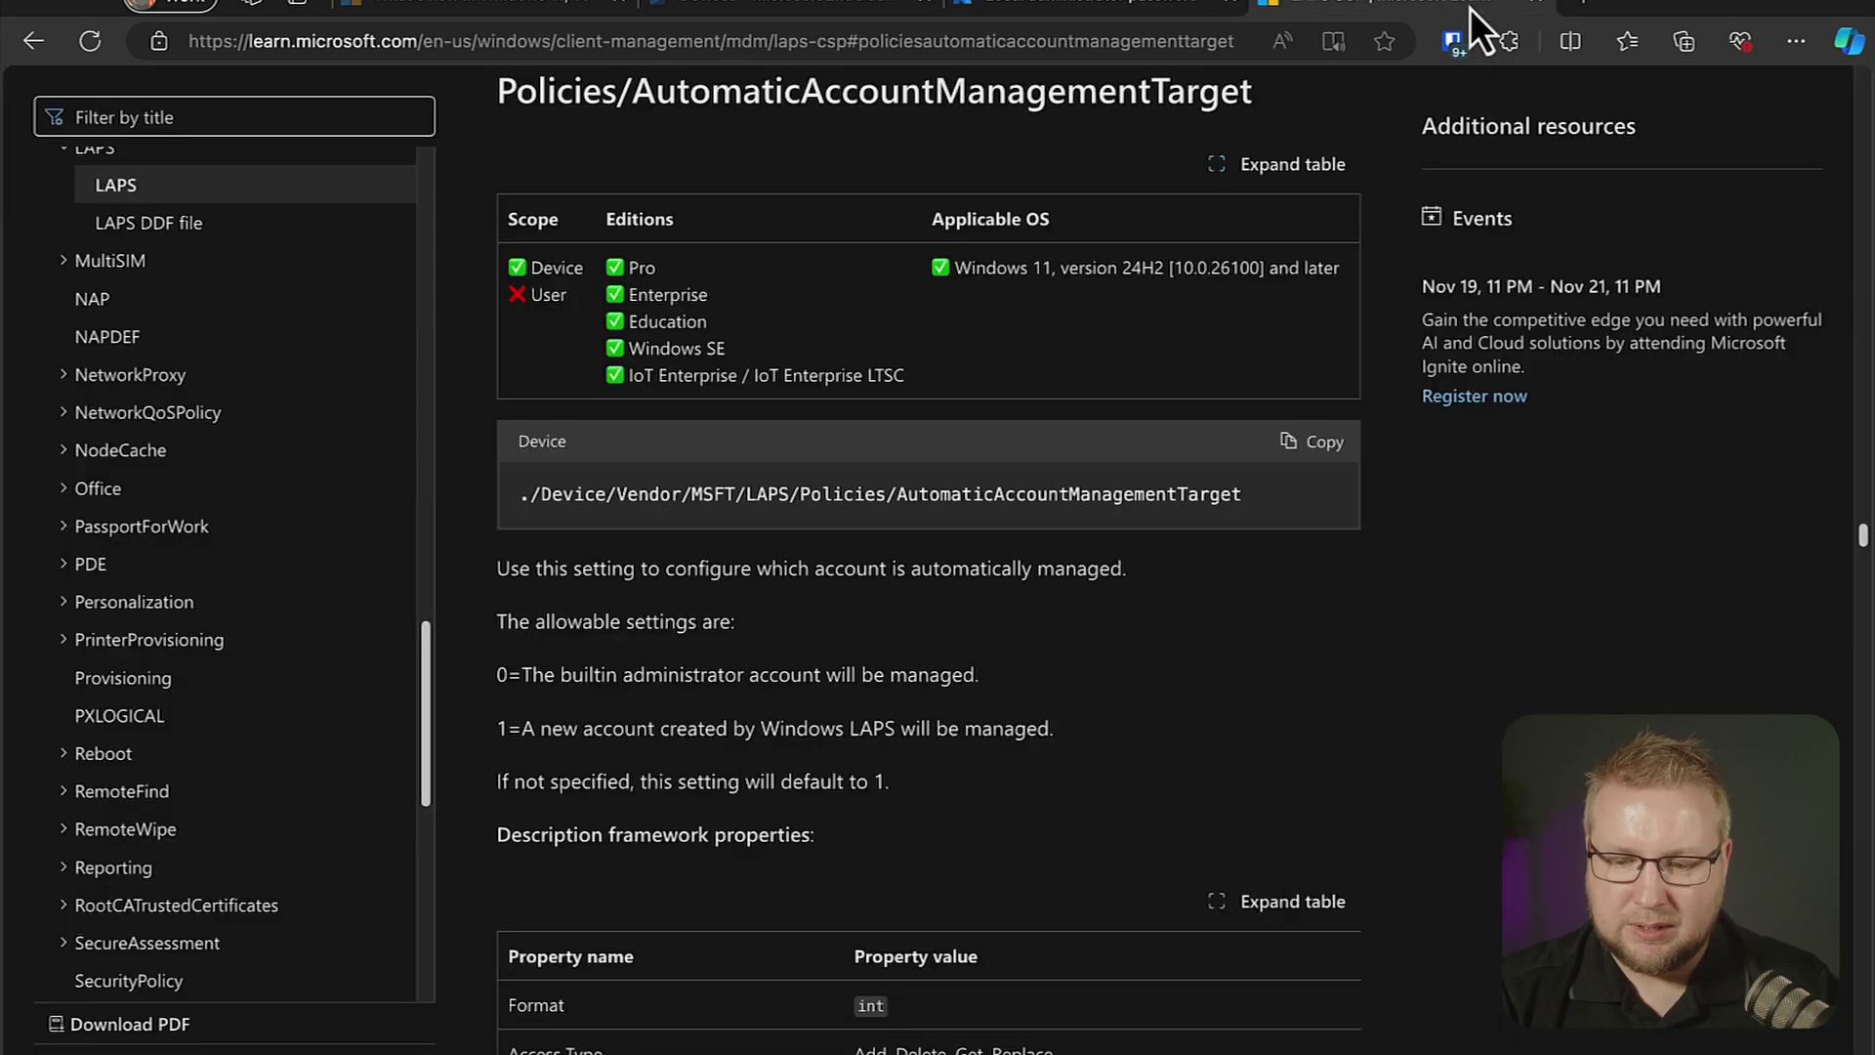
key("ctrl+f")
type("passph")
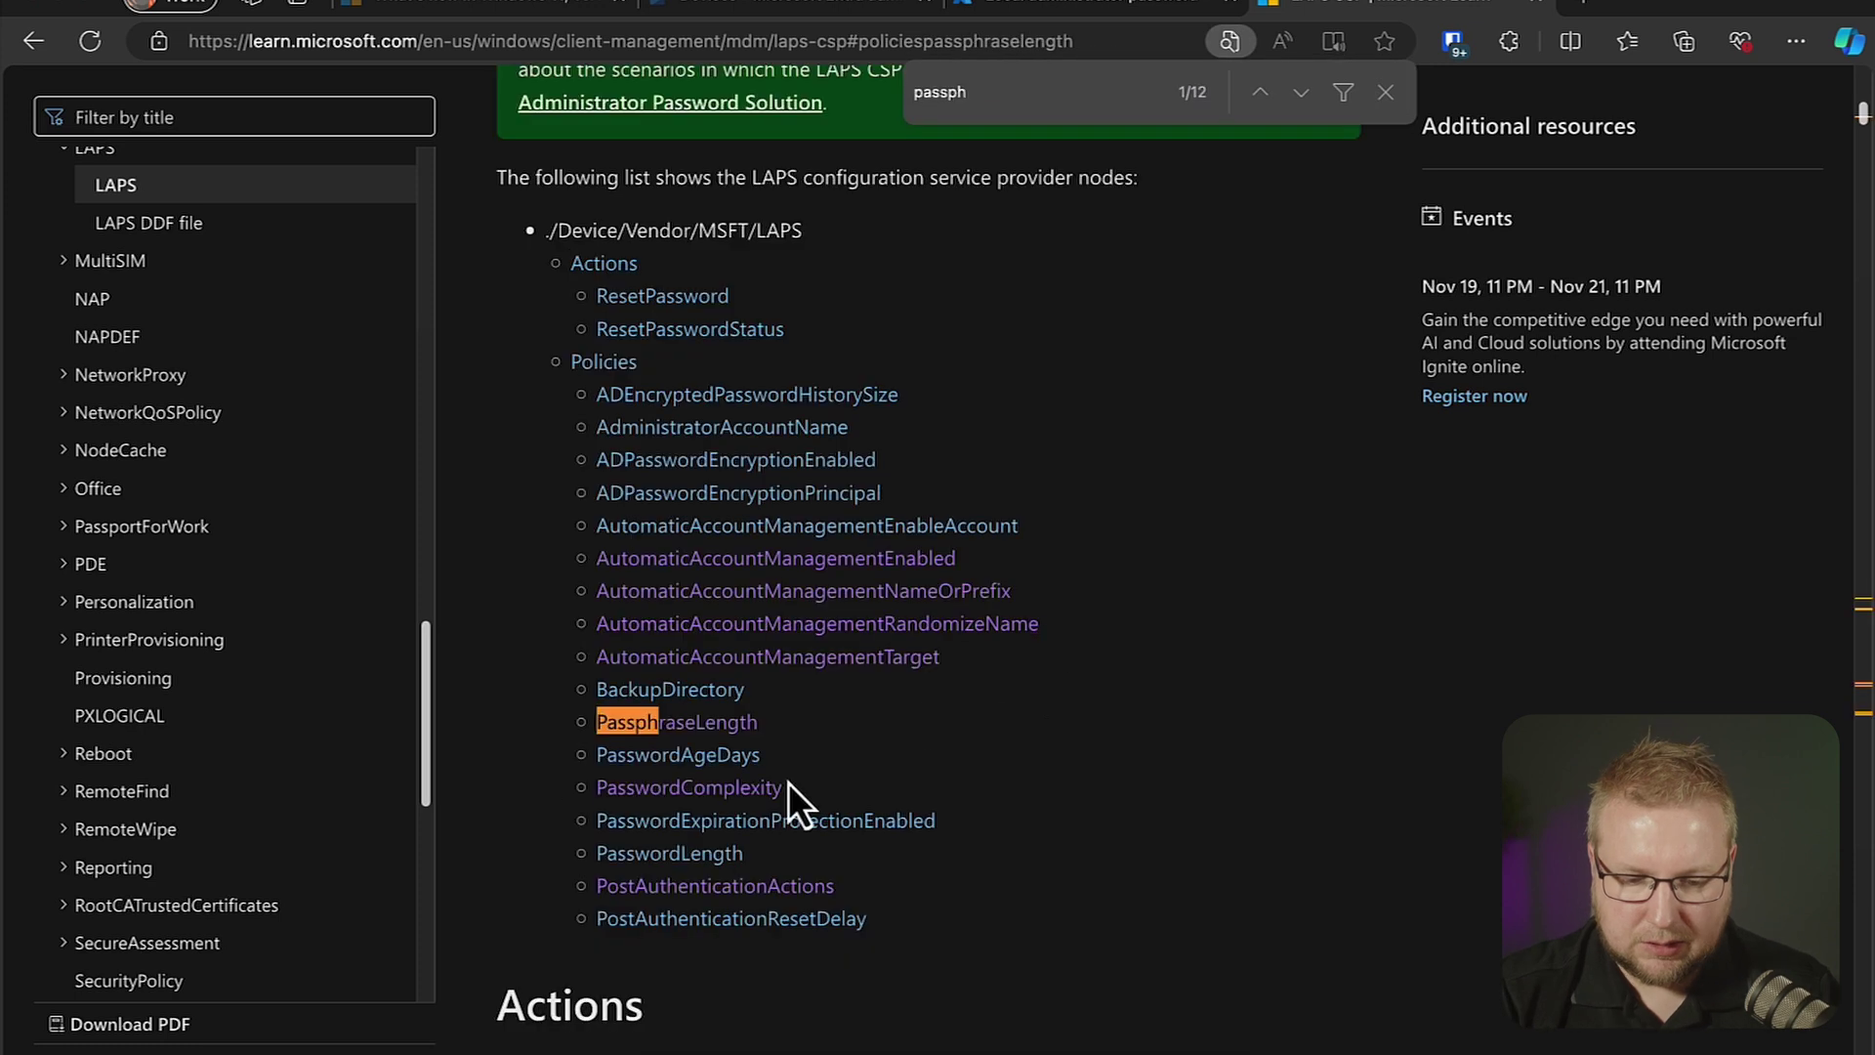
left_click(754, 786)
scroll(972, 757, "down", 1)
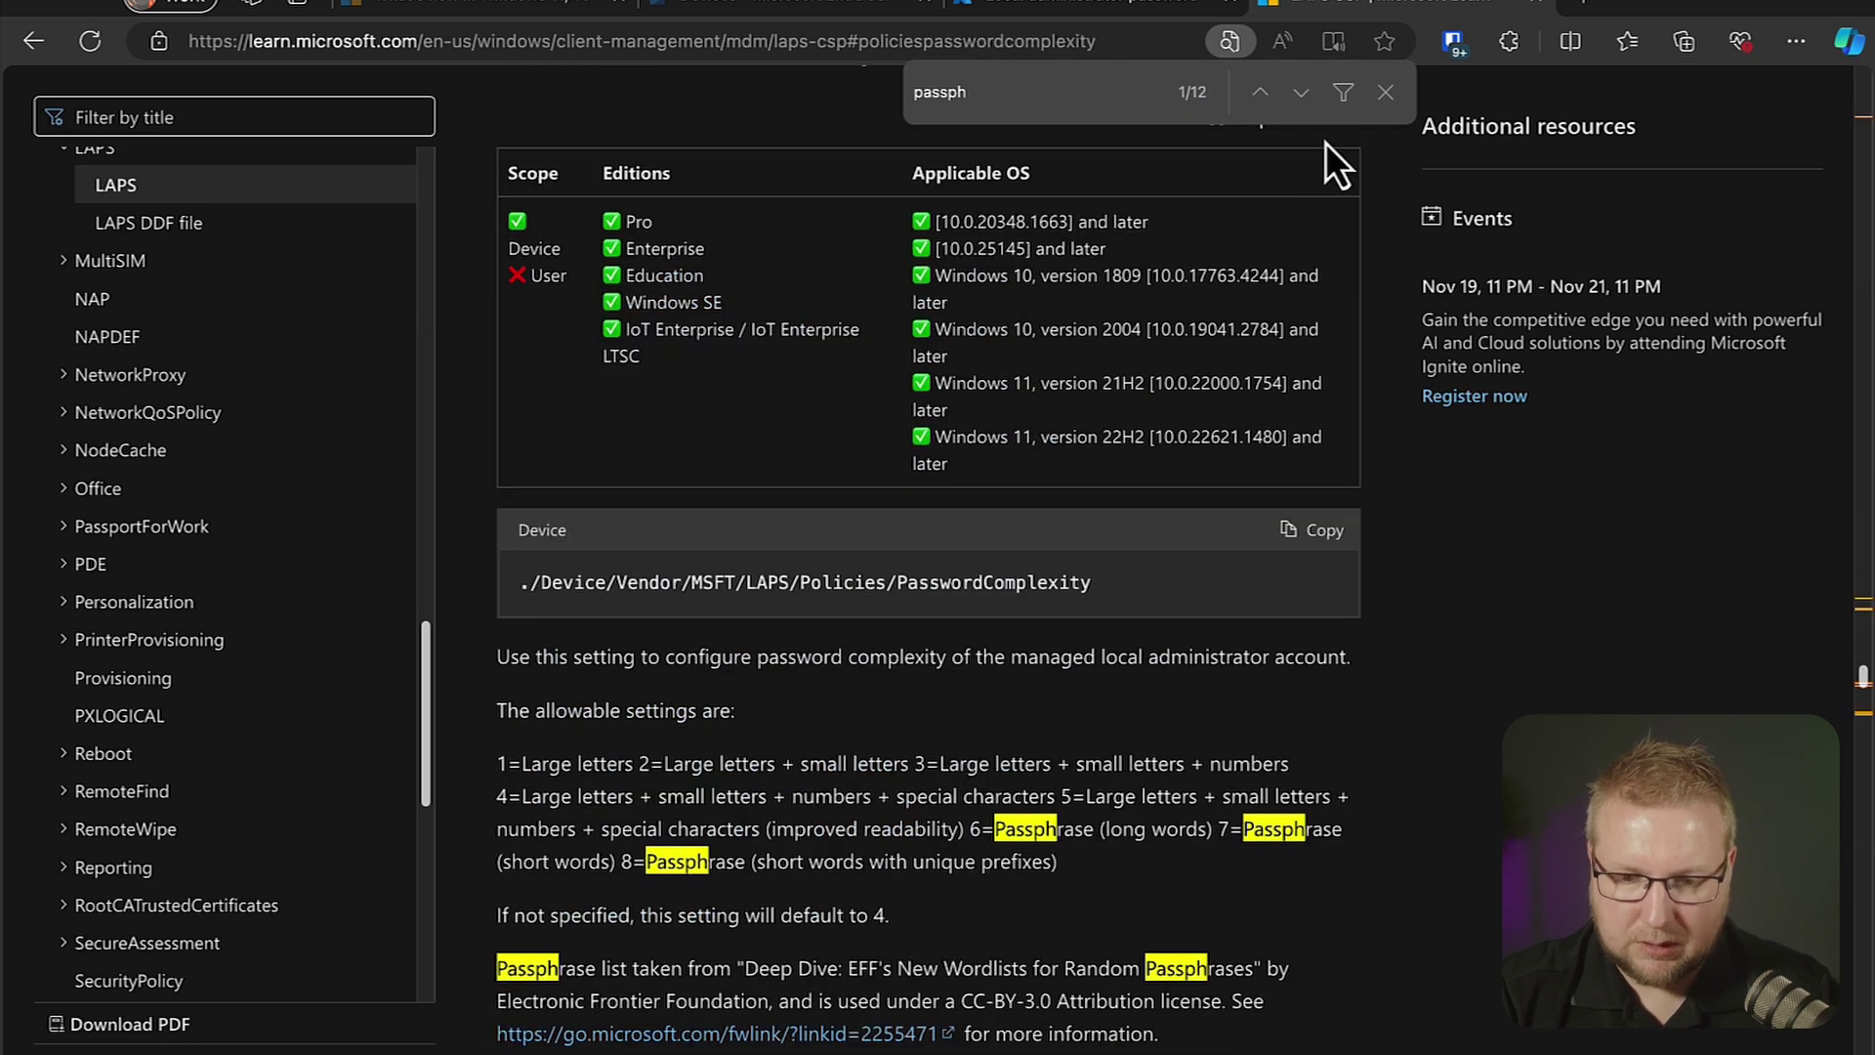
left_click(1386, 91)
scroll(1117, 553, "down", 2)
scroll(1118, 553, "down", 3)
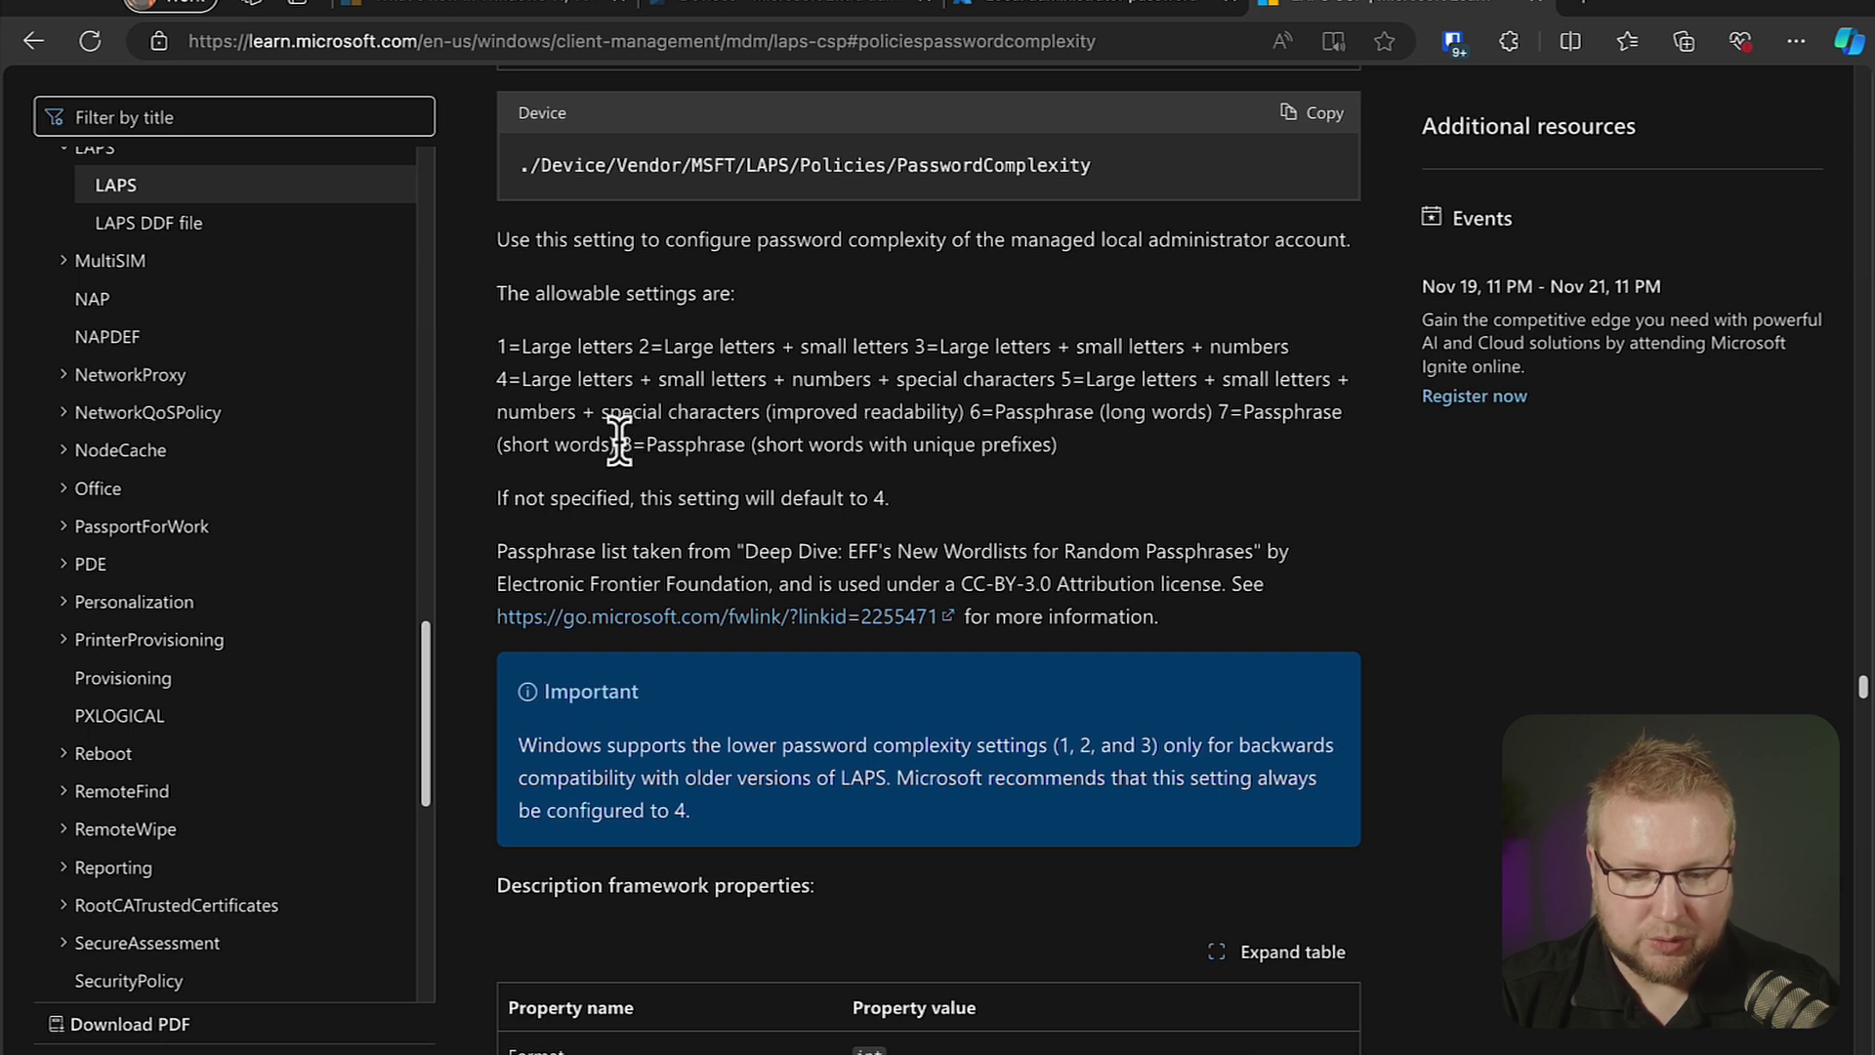
- Highlight passphrase option 8 and readability option 5, comparing against the Intune password details
left_click_drag(623, 445, 1057, 440)
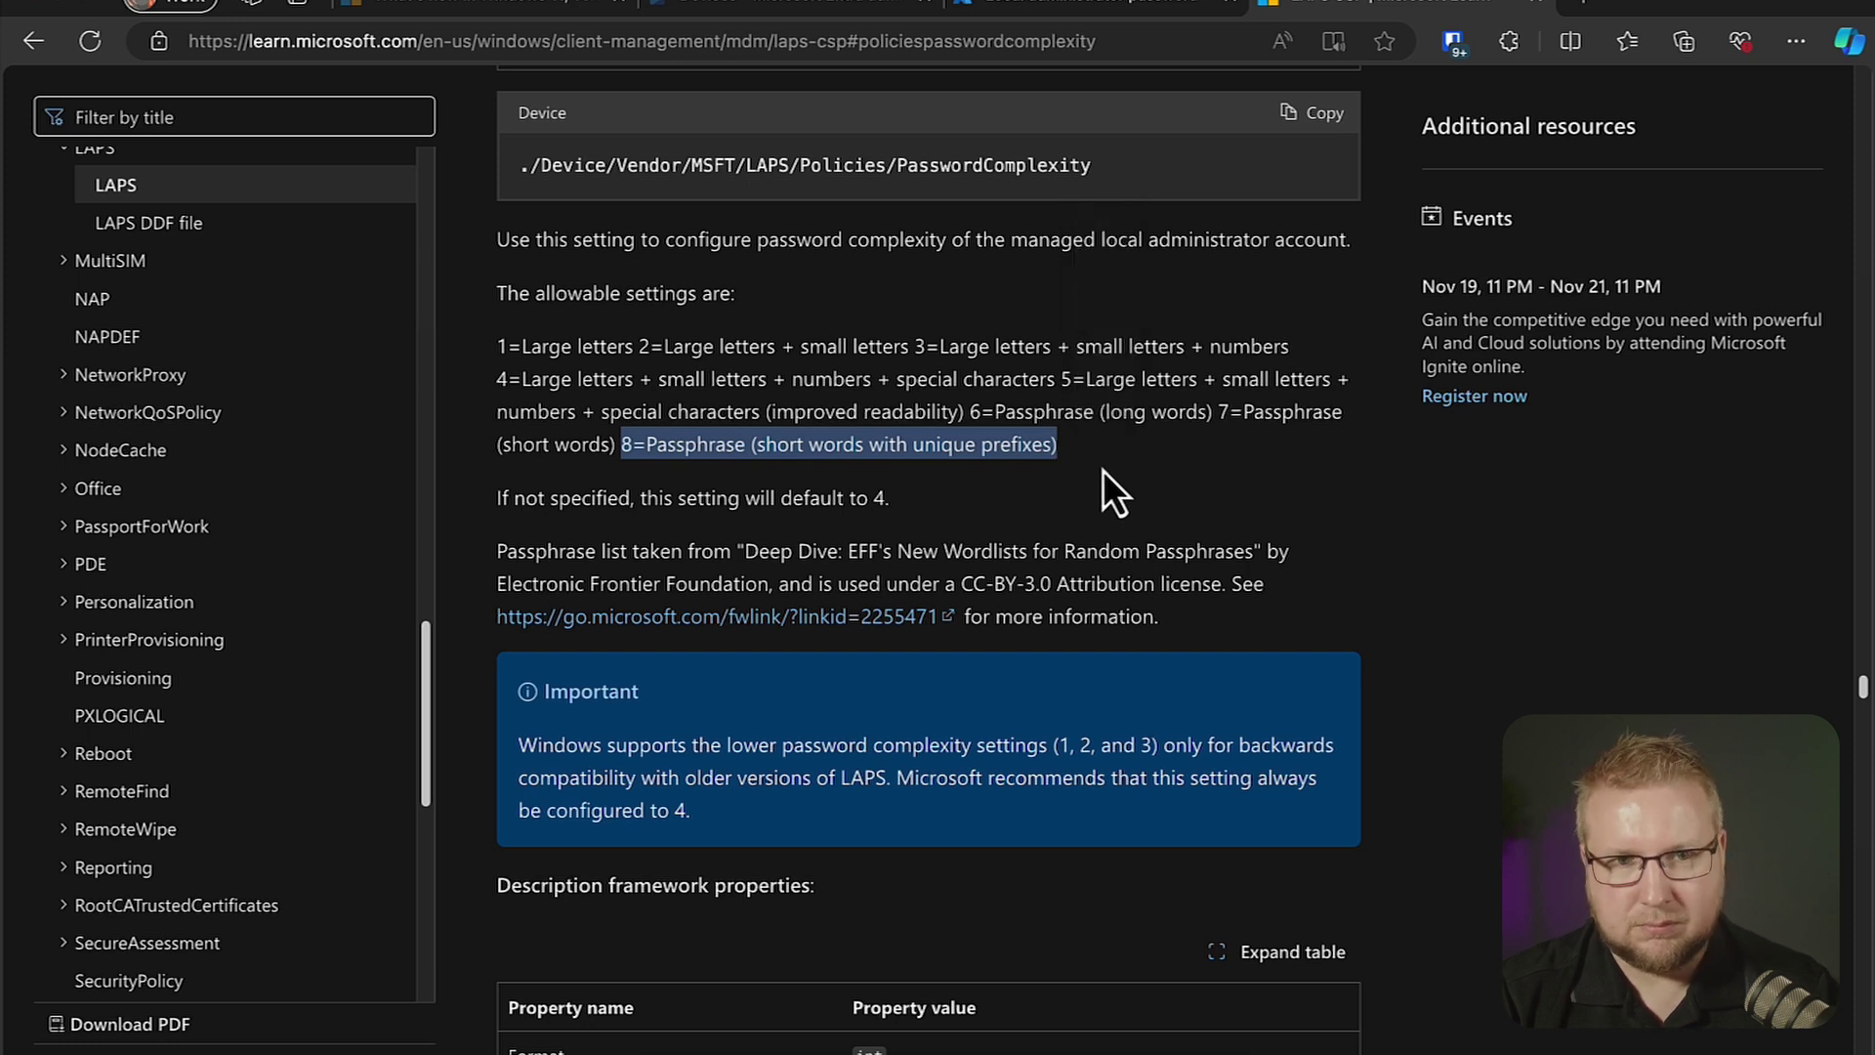
left_click(1128, 10)
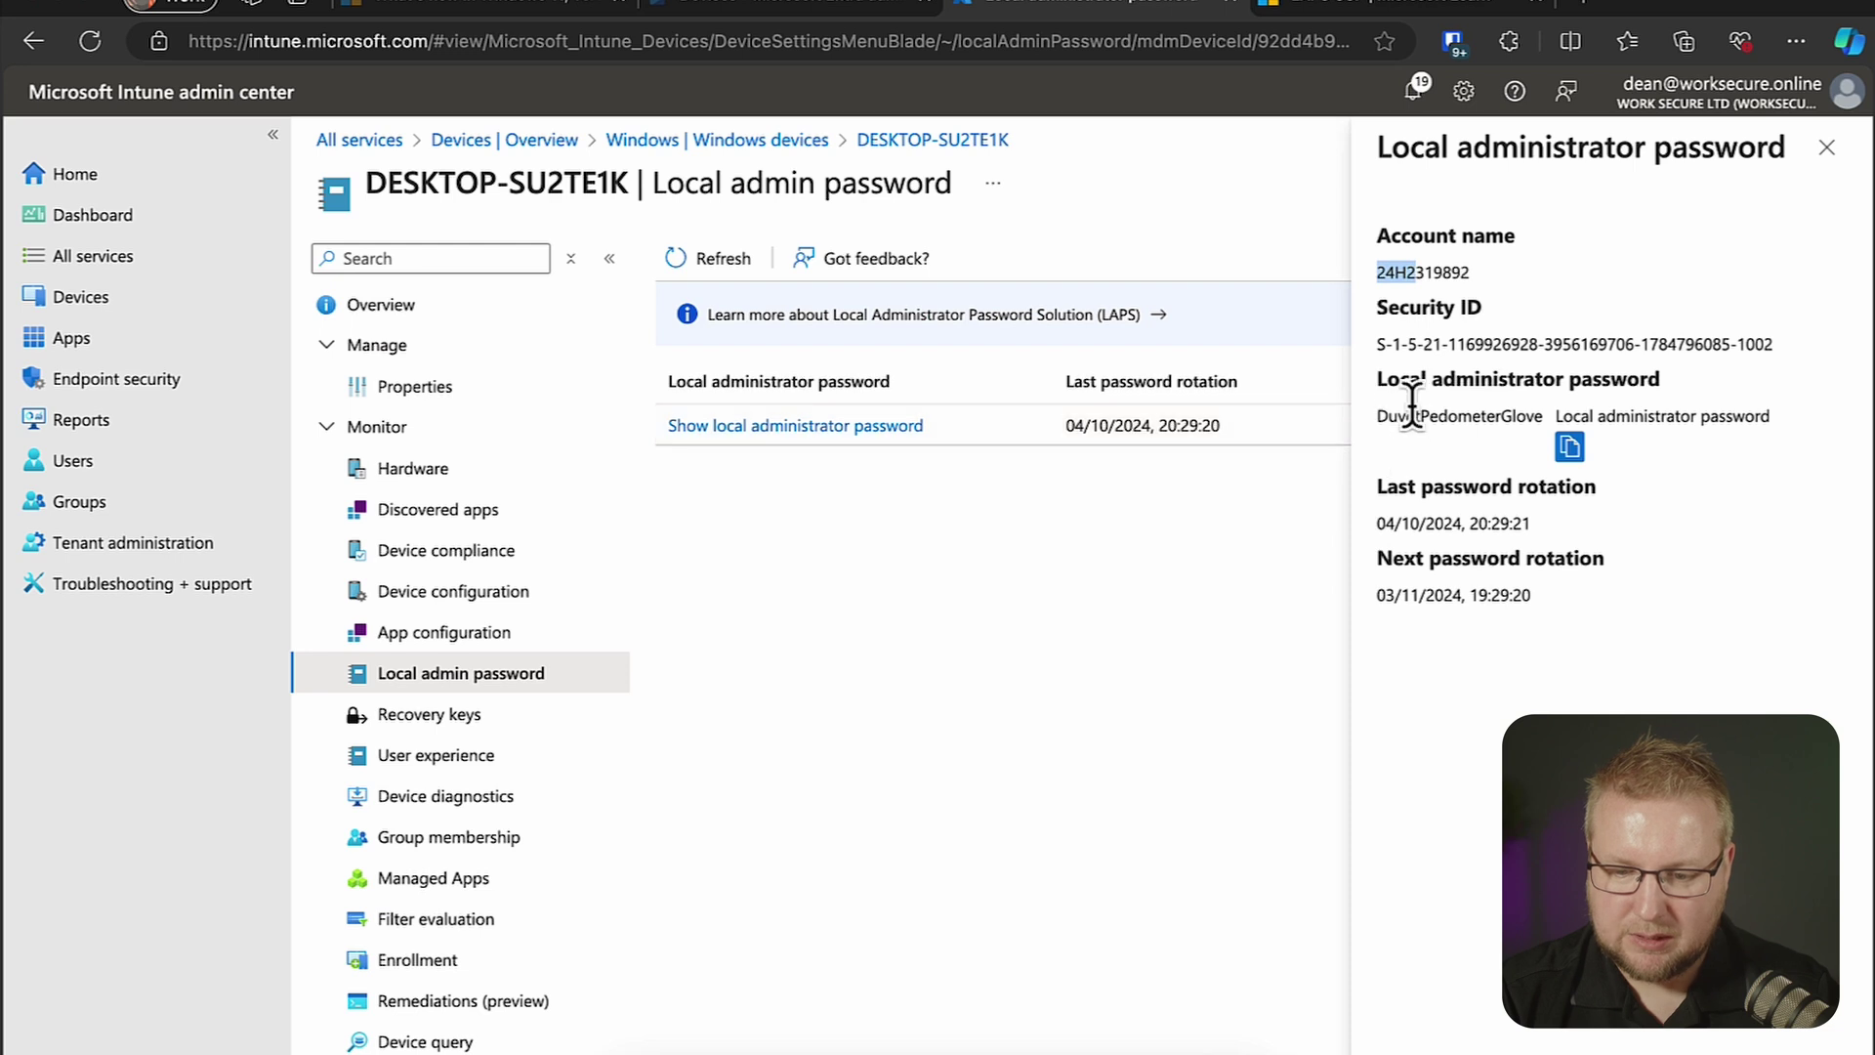
left_click(1440, 9)
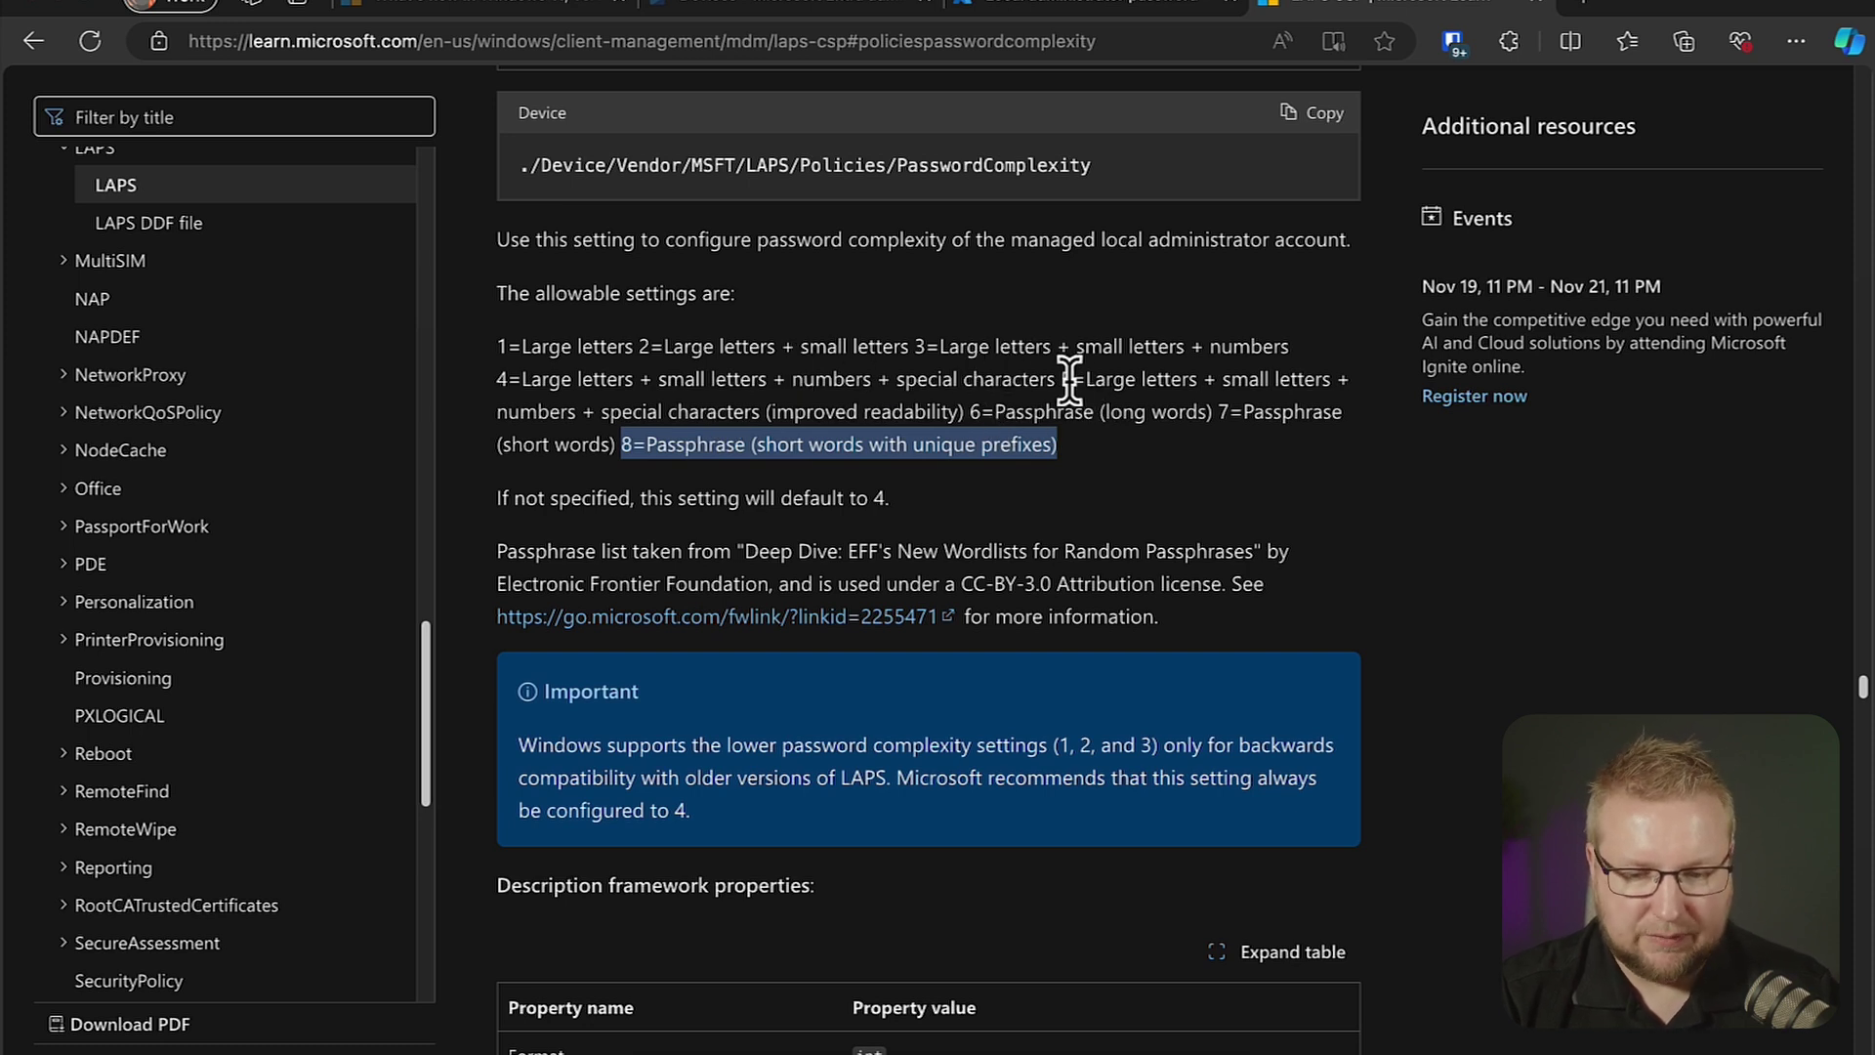
mouse_move(1063, 376)
left_mouse_down()
mouse_move(959, 413)
mouse_move(1004, 369)
mouse_move(1061, 383)
left_mouse_up()
left_click(930, 376)
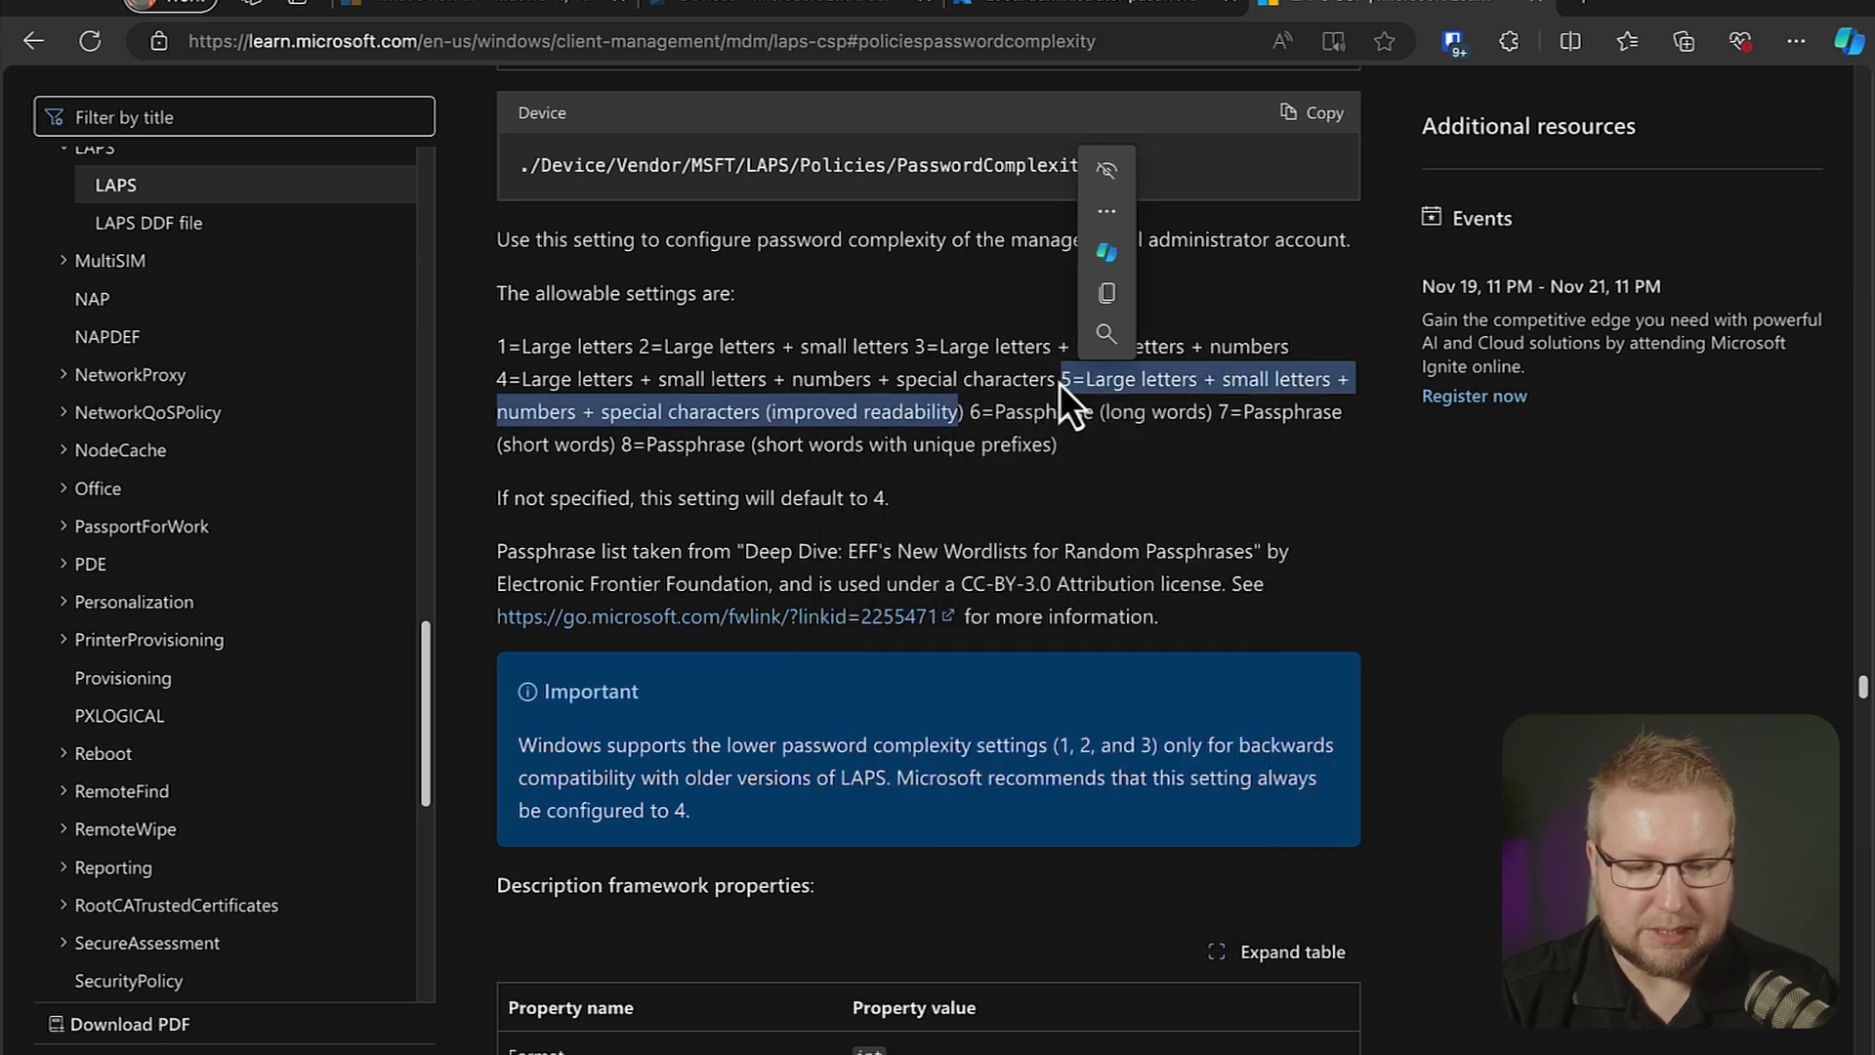
left_click(976, 384)
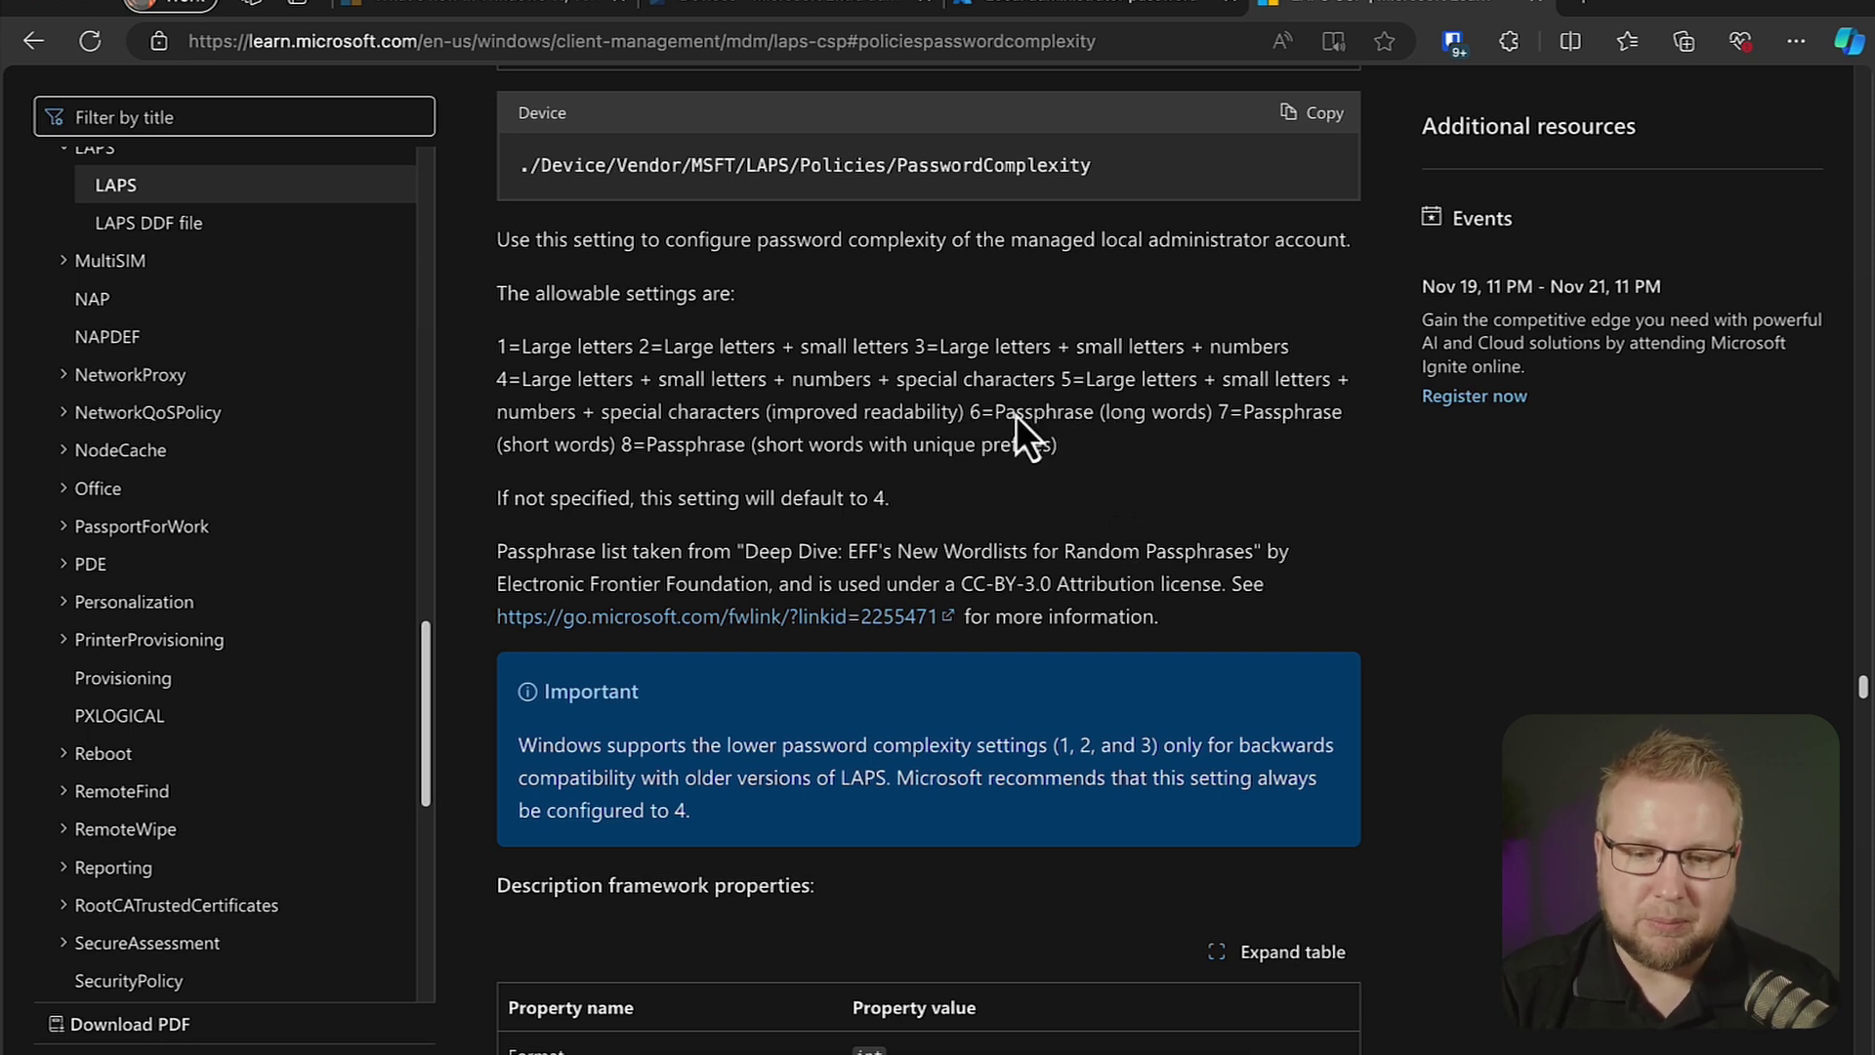
- Go to Endpoint security > Account protection in the Intune admin center
left_click(854, 20)
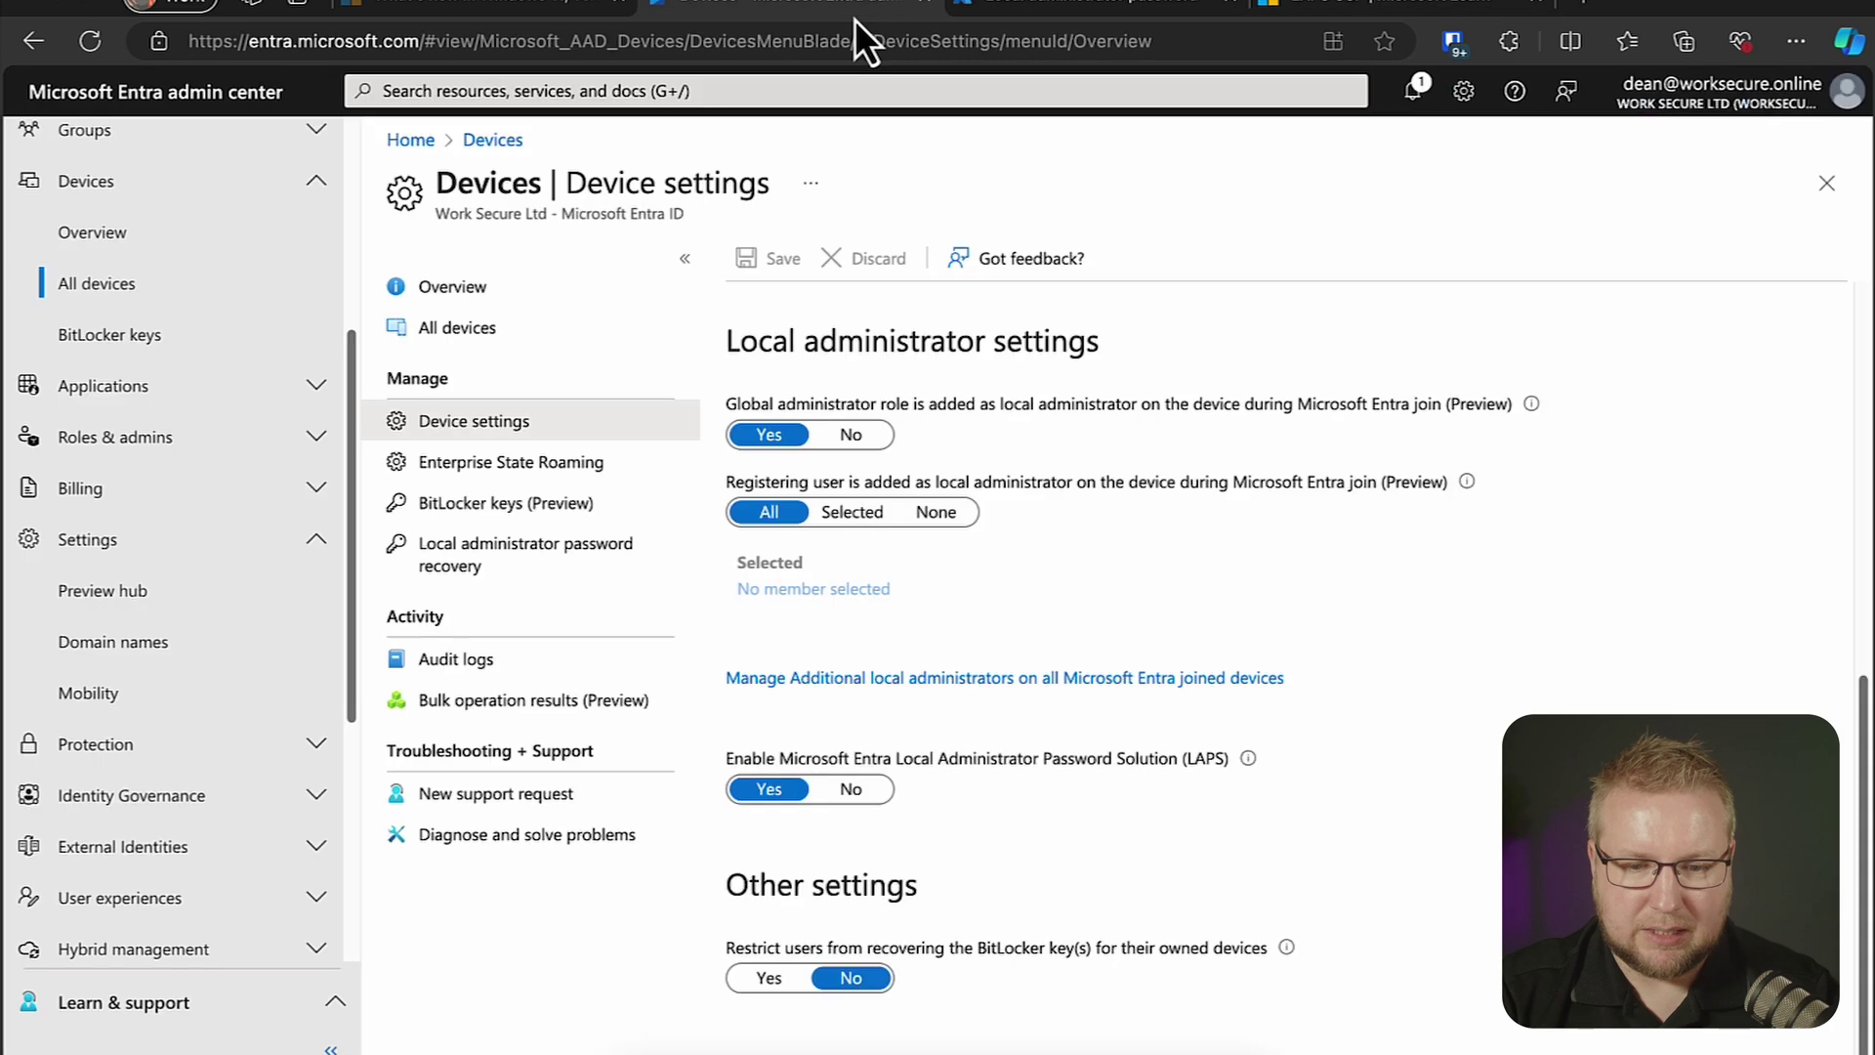
left_click(1076, 20)
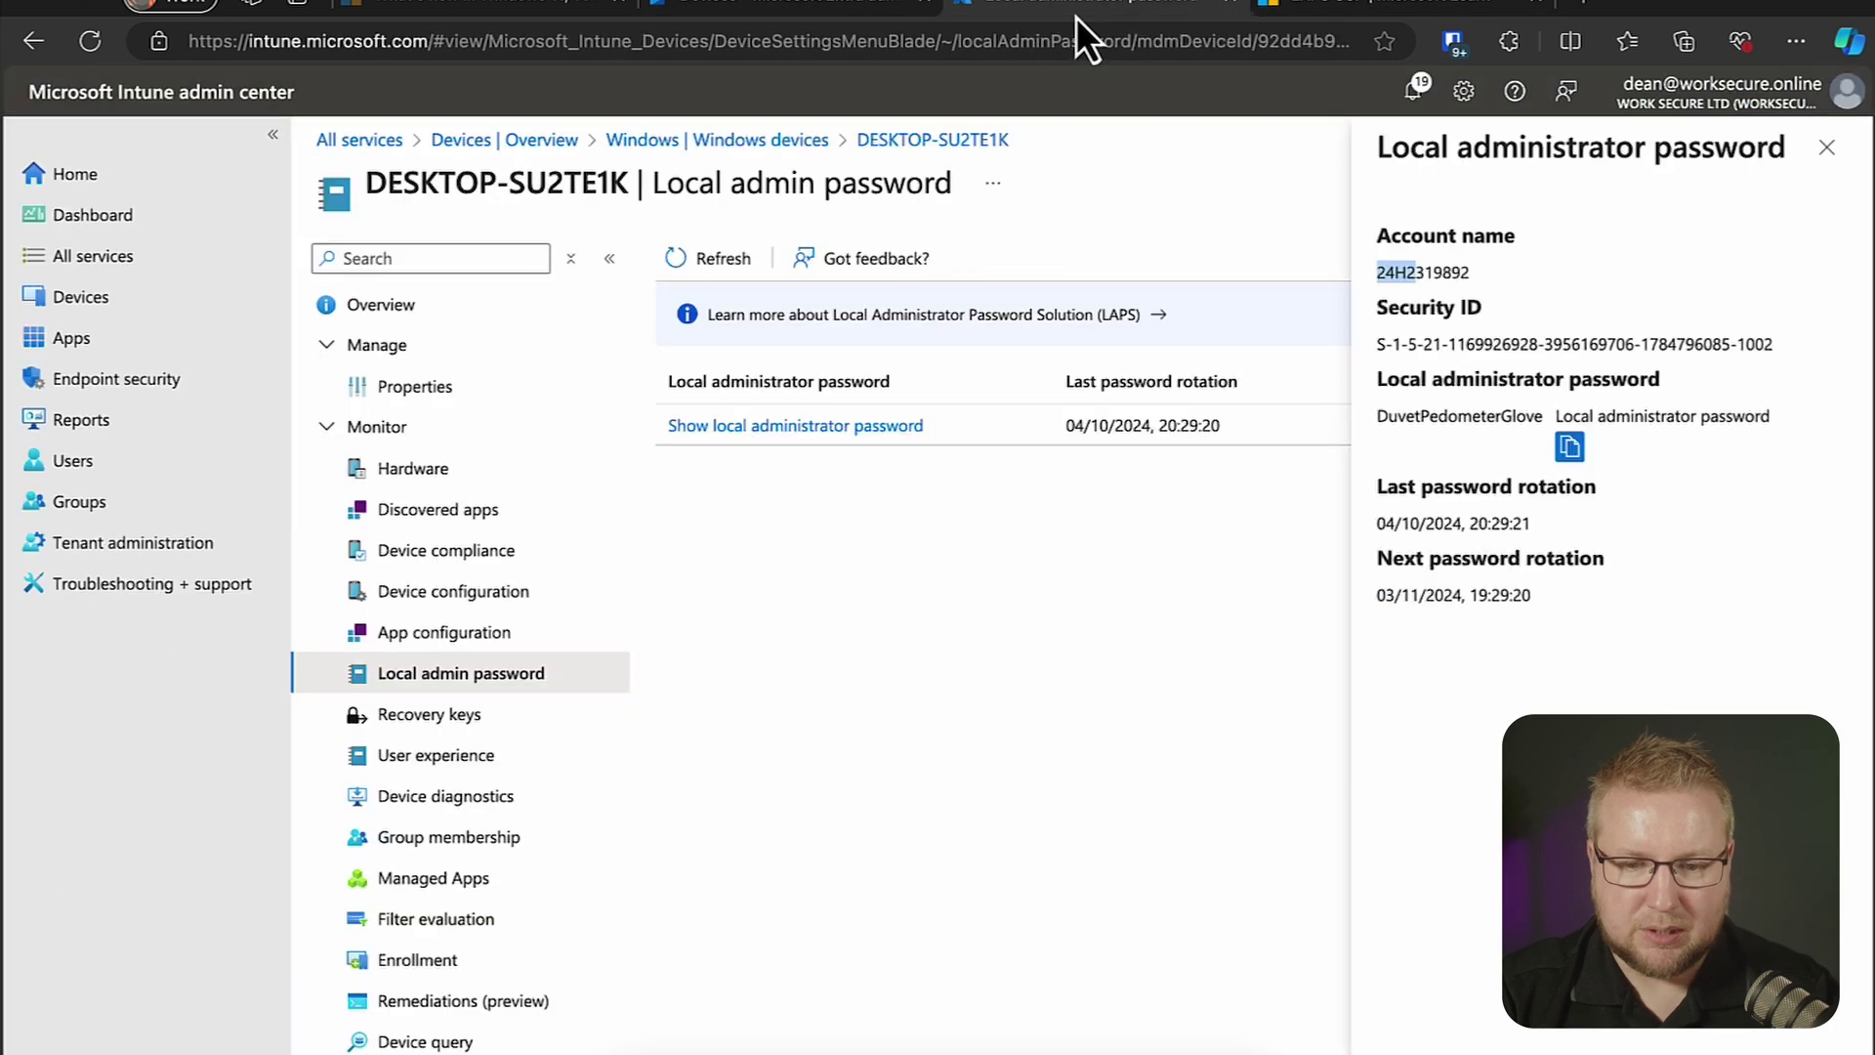
left_click(228, 406)
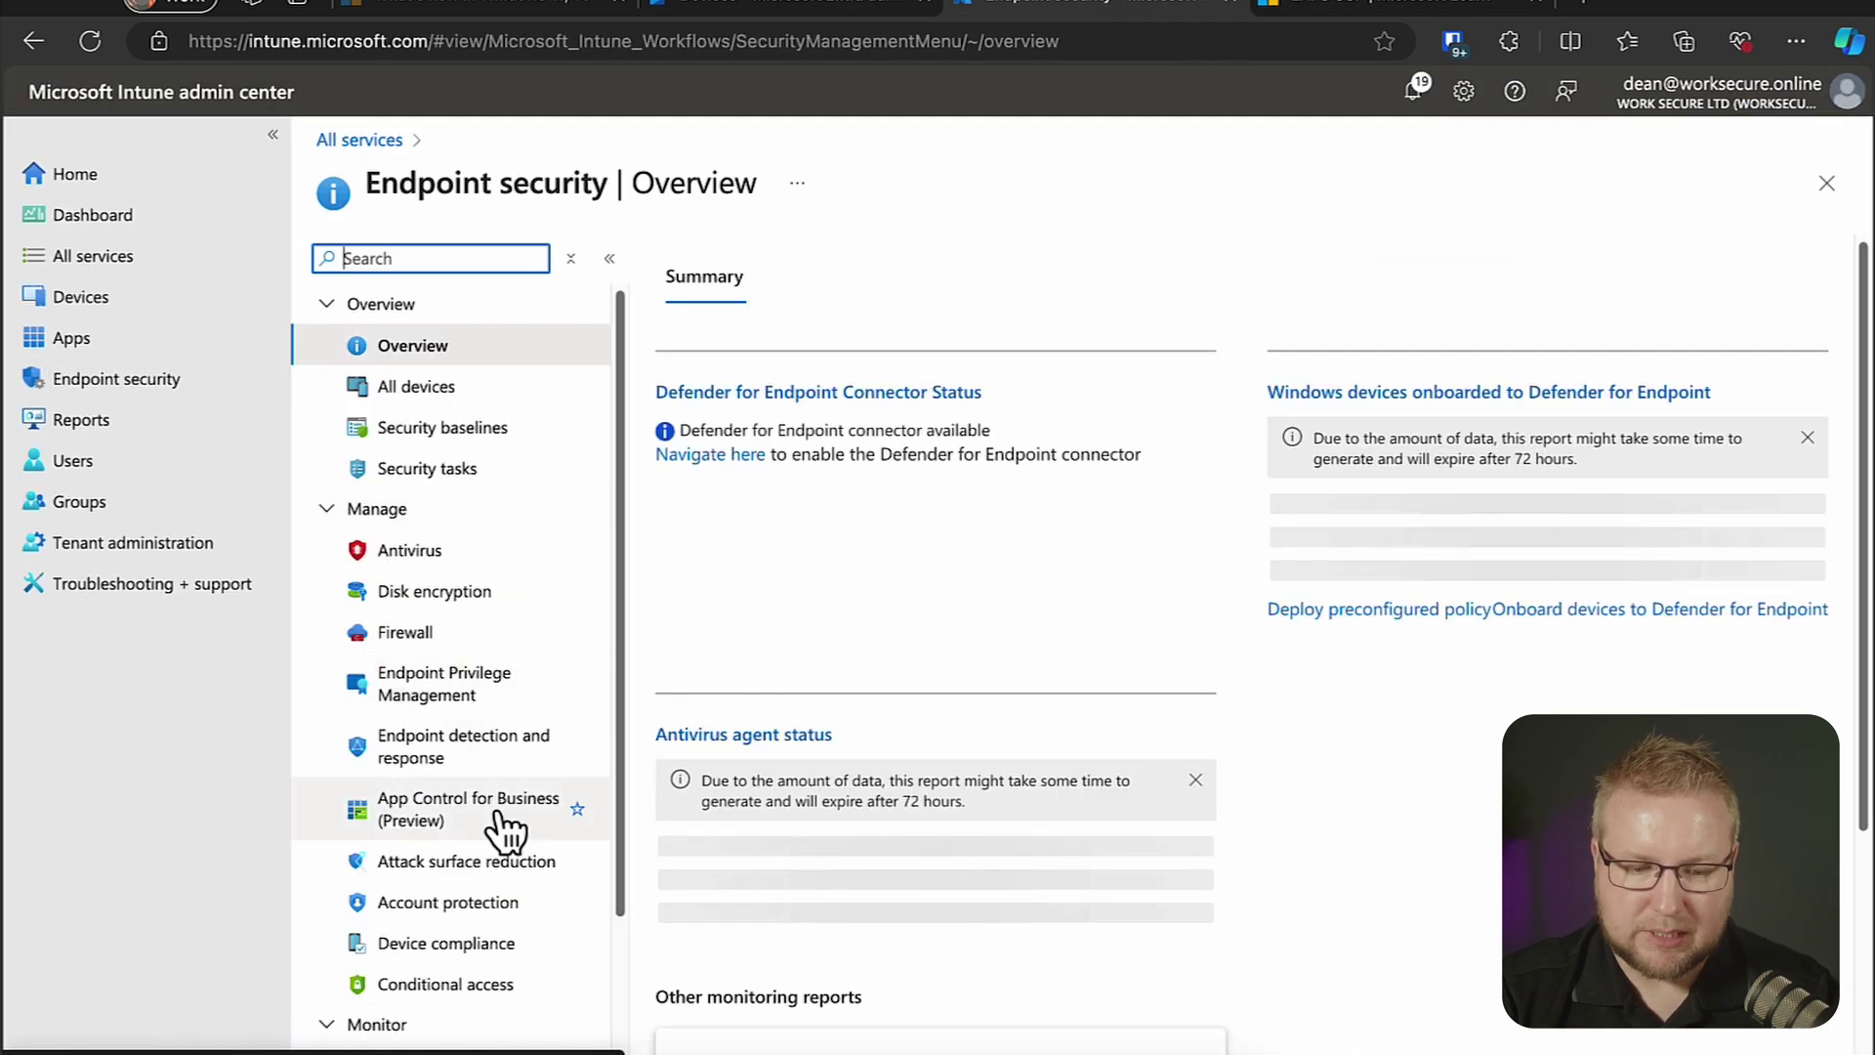
scroll(494, 913, "down", 1)
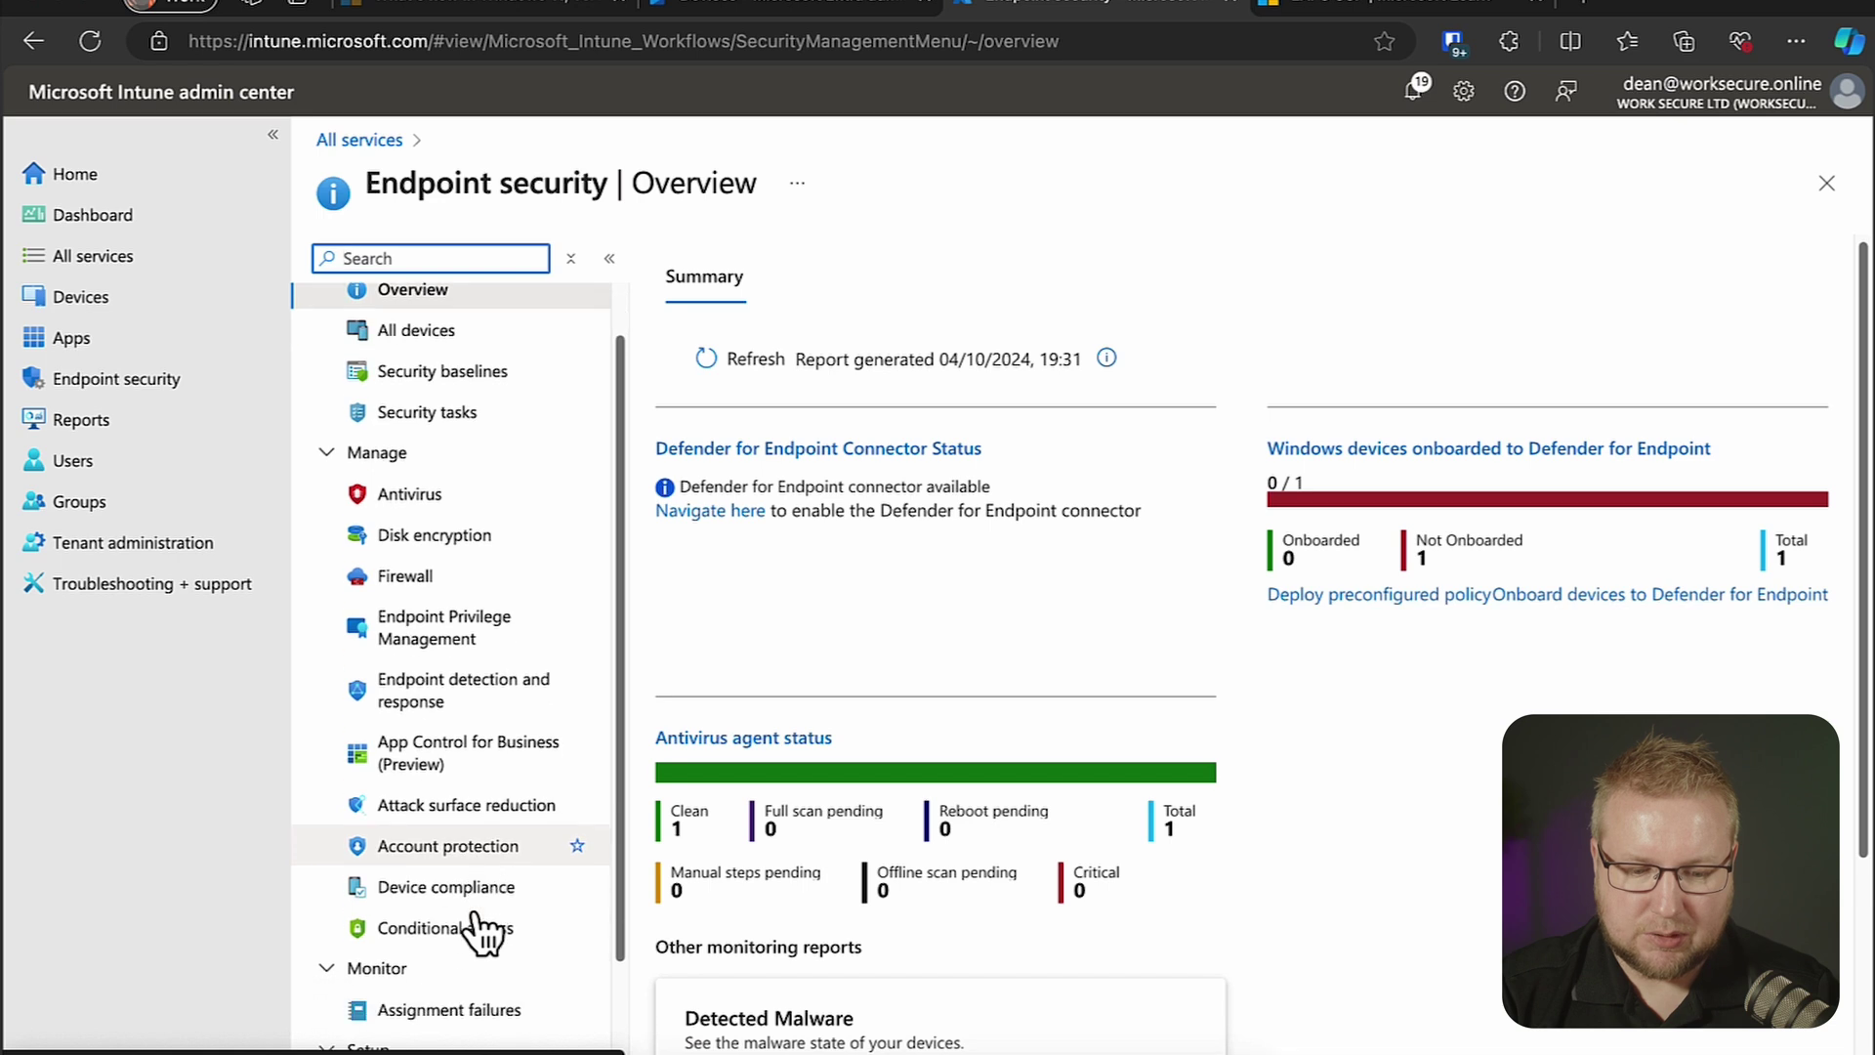
left_click(492, 848)
- Create a new policy with platform Windows and profile Local admin password solution (Windows LAPS)
left_click(767, 259)
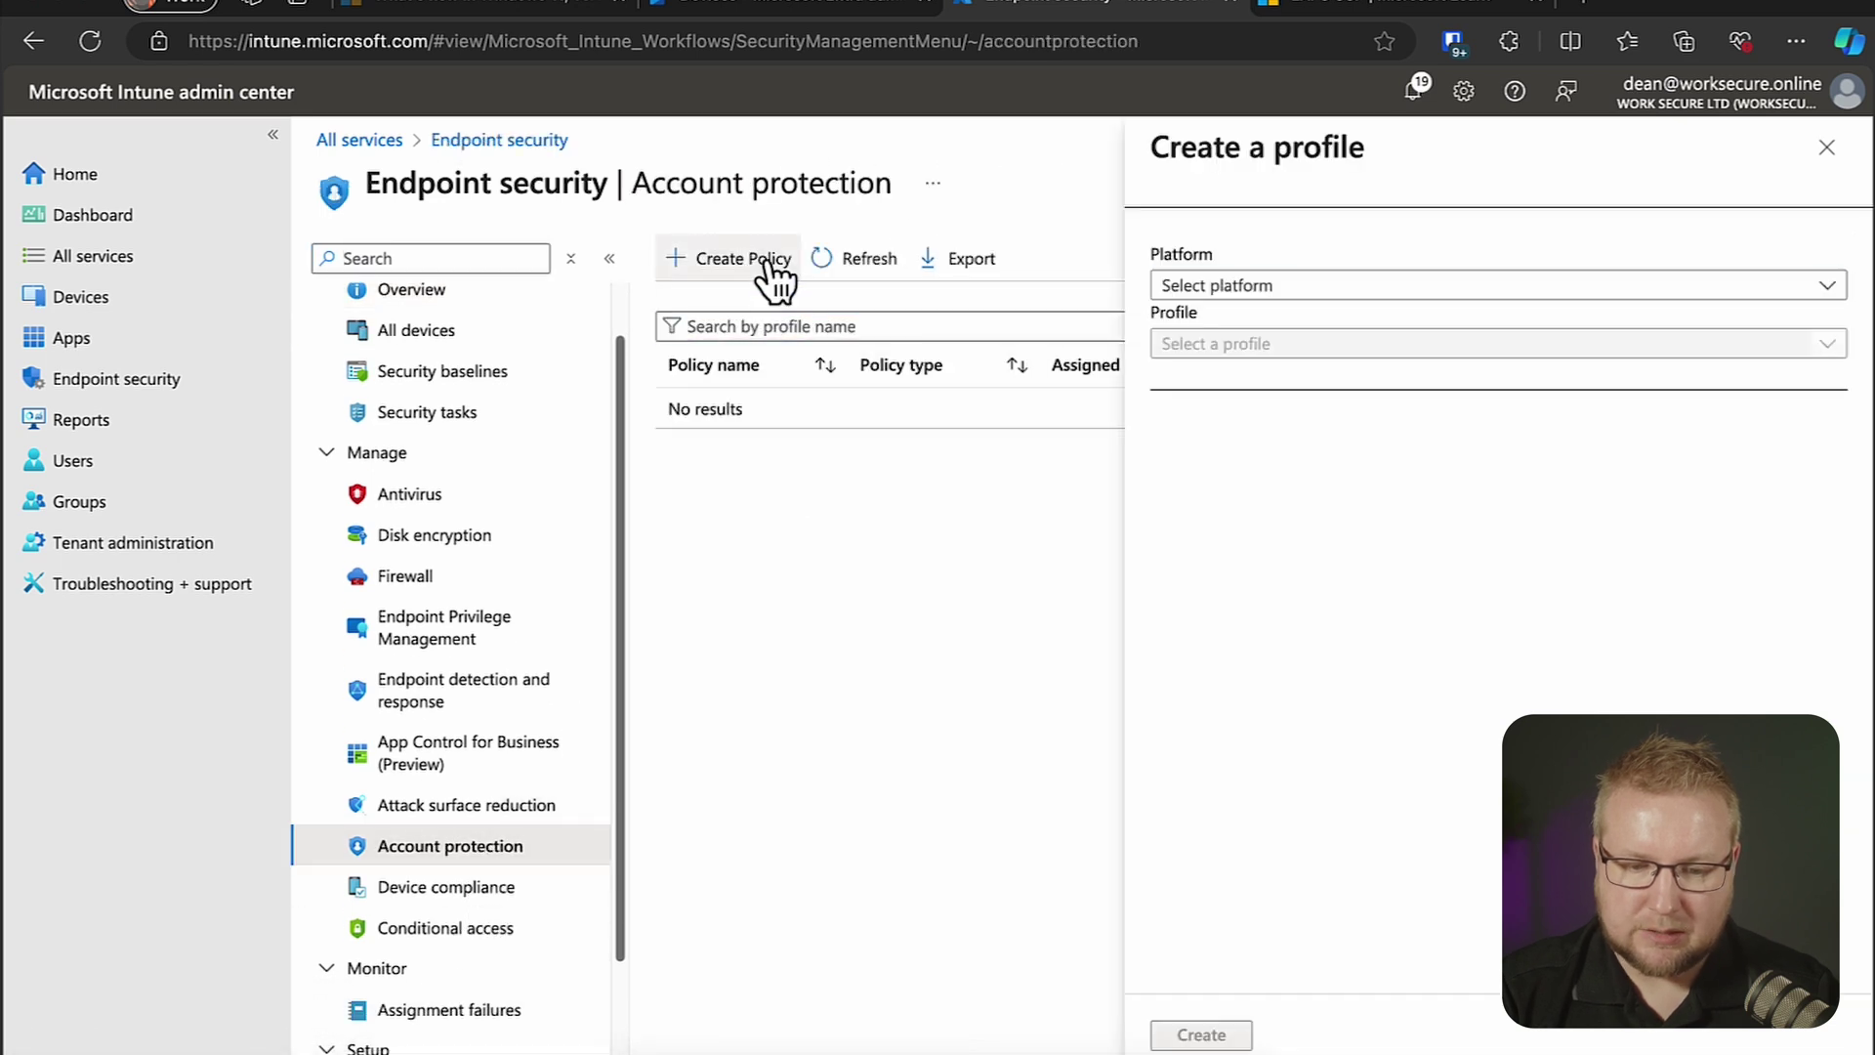
left_click(1368, 293)
left_click(1305, 322)
left_click(1289, 347)
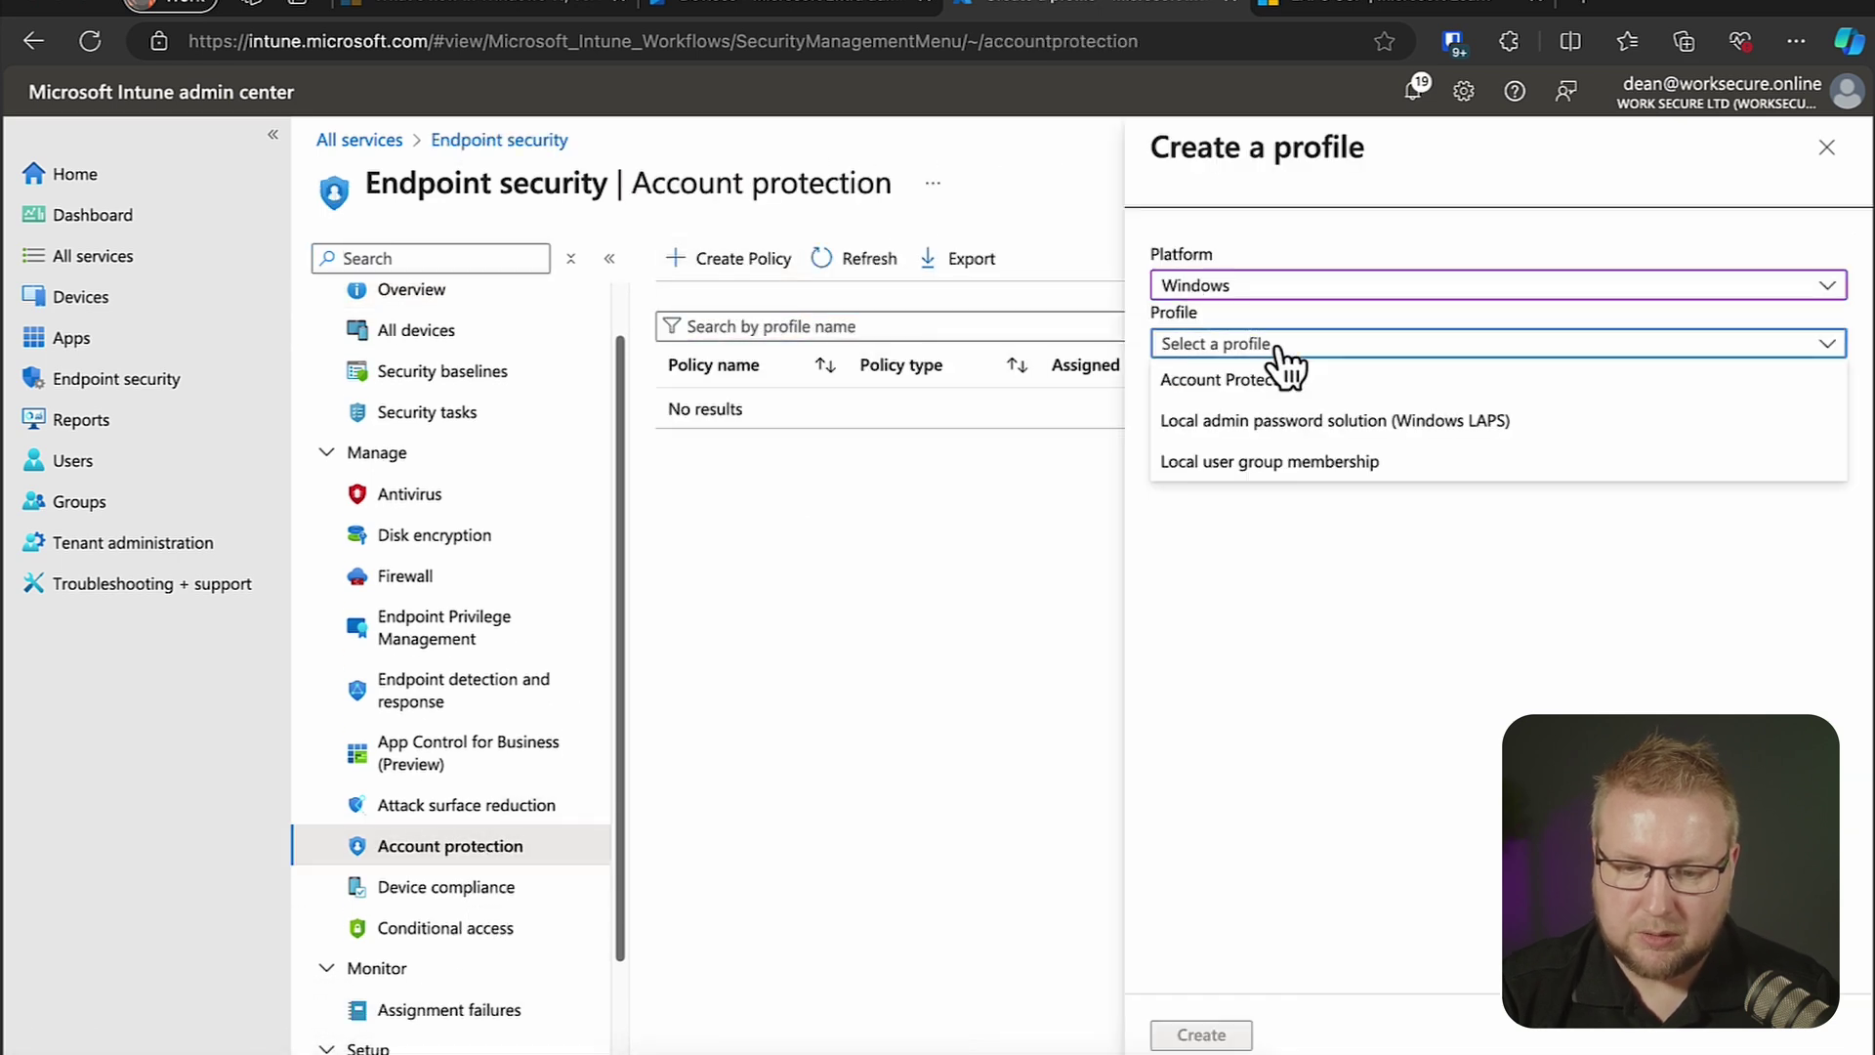
left_click(1495, 430)
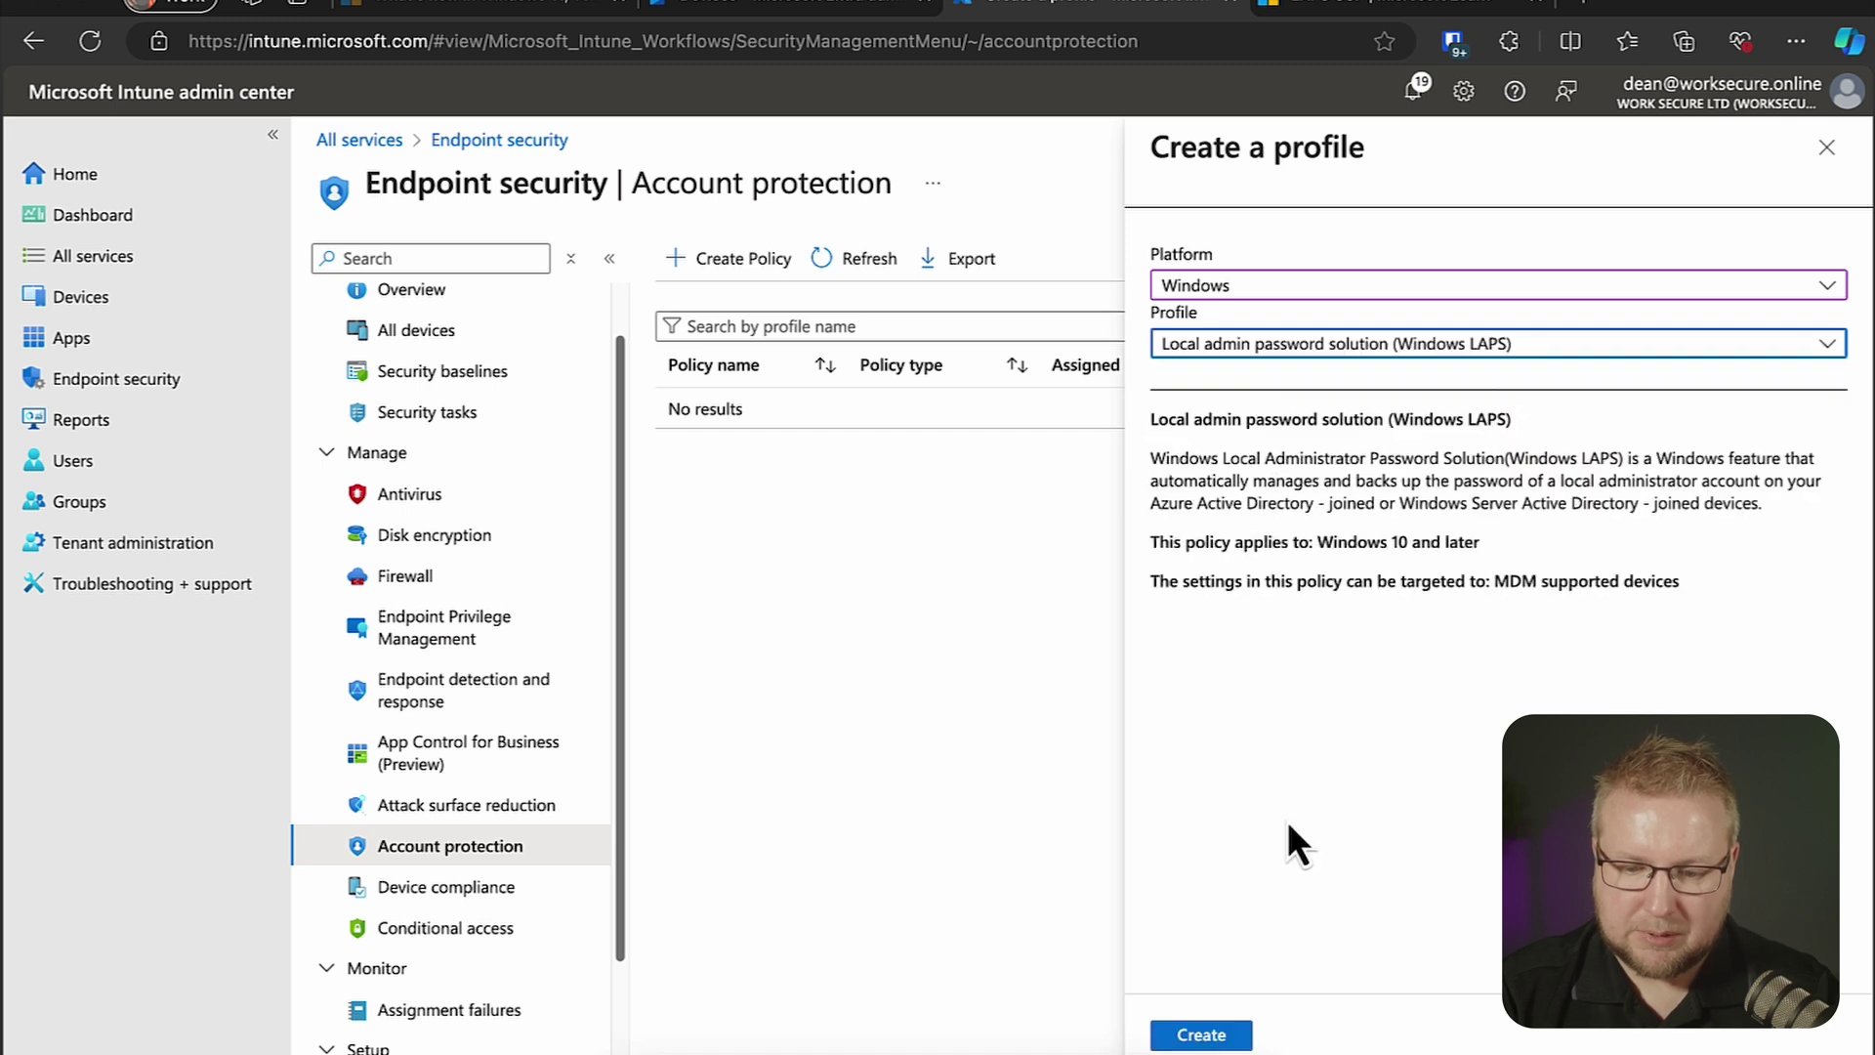
left_click(1209, 1037)
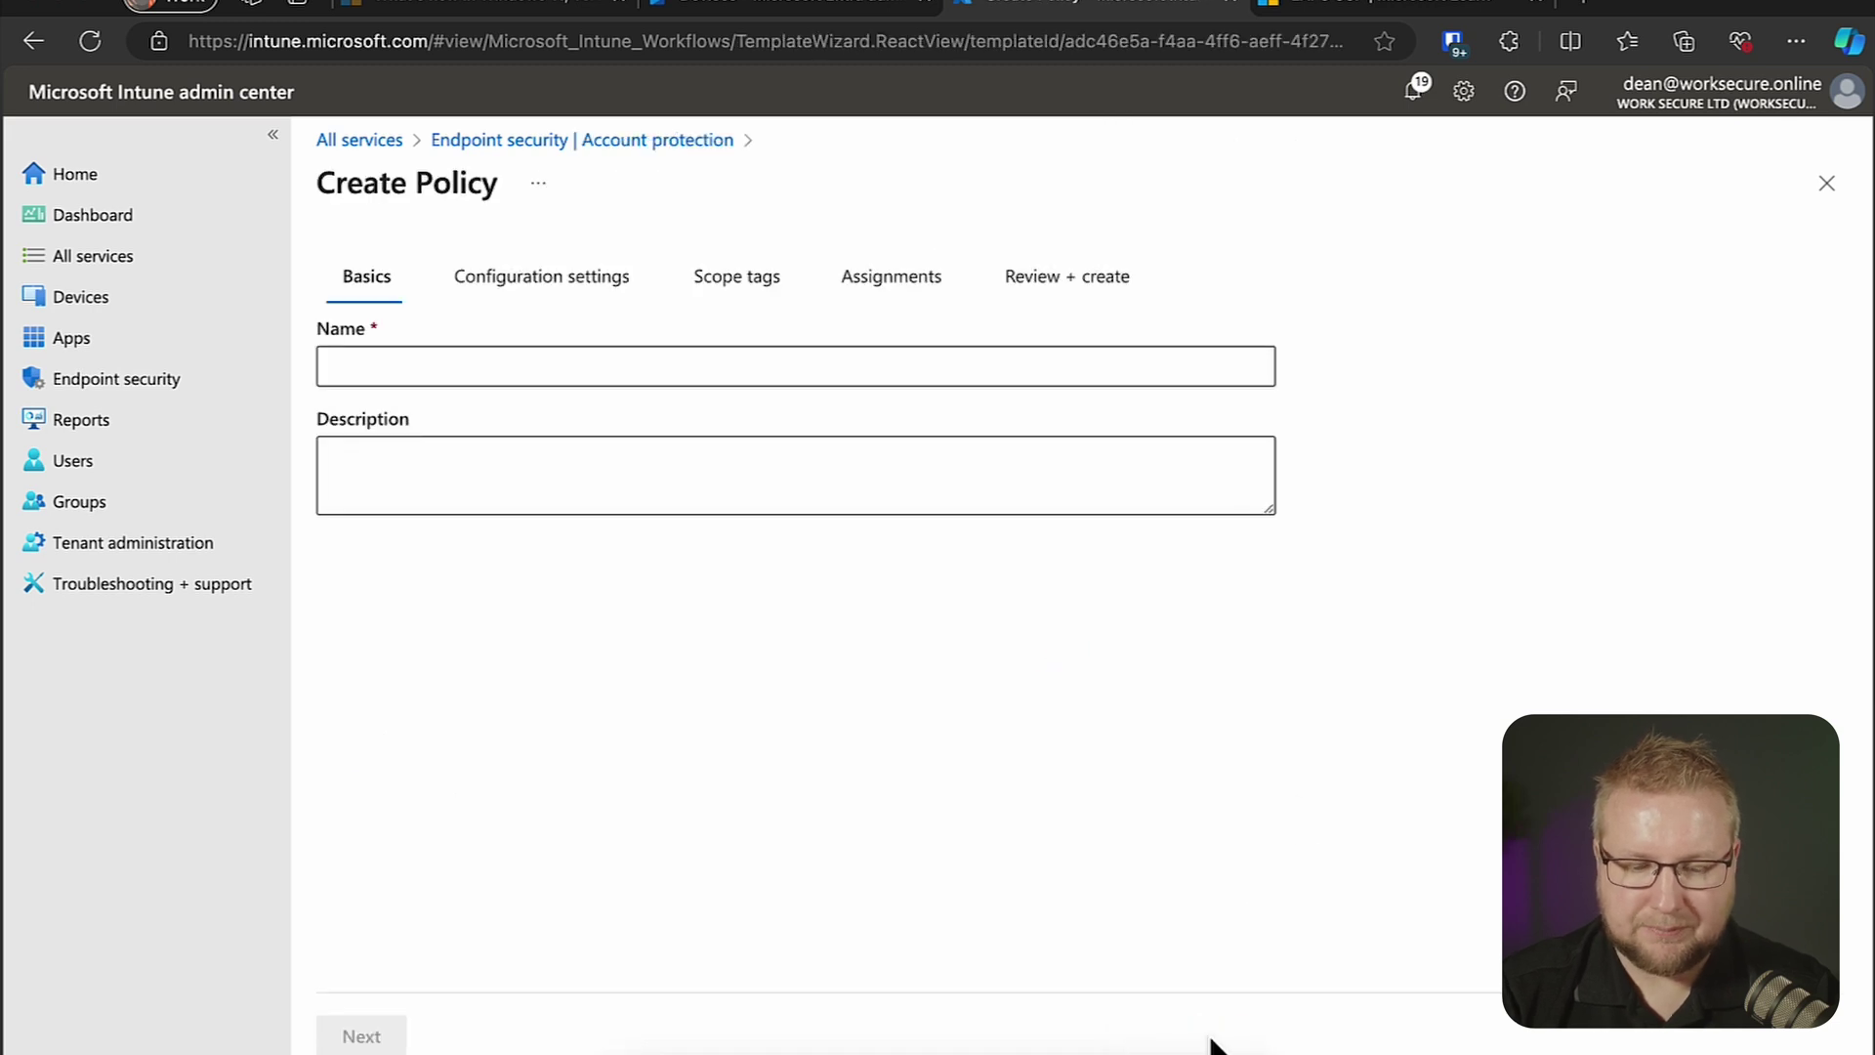
left_click(838, 368)
- Name the policy 'LAPS', leaving Password Complexity and Password Length not configured
type("LAPS")
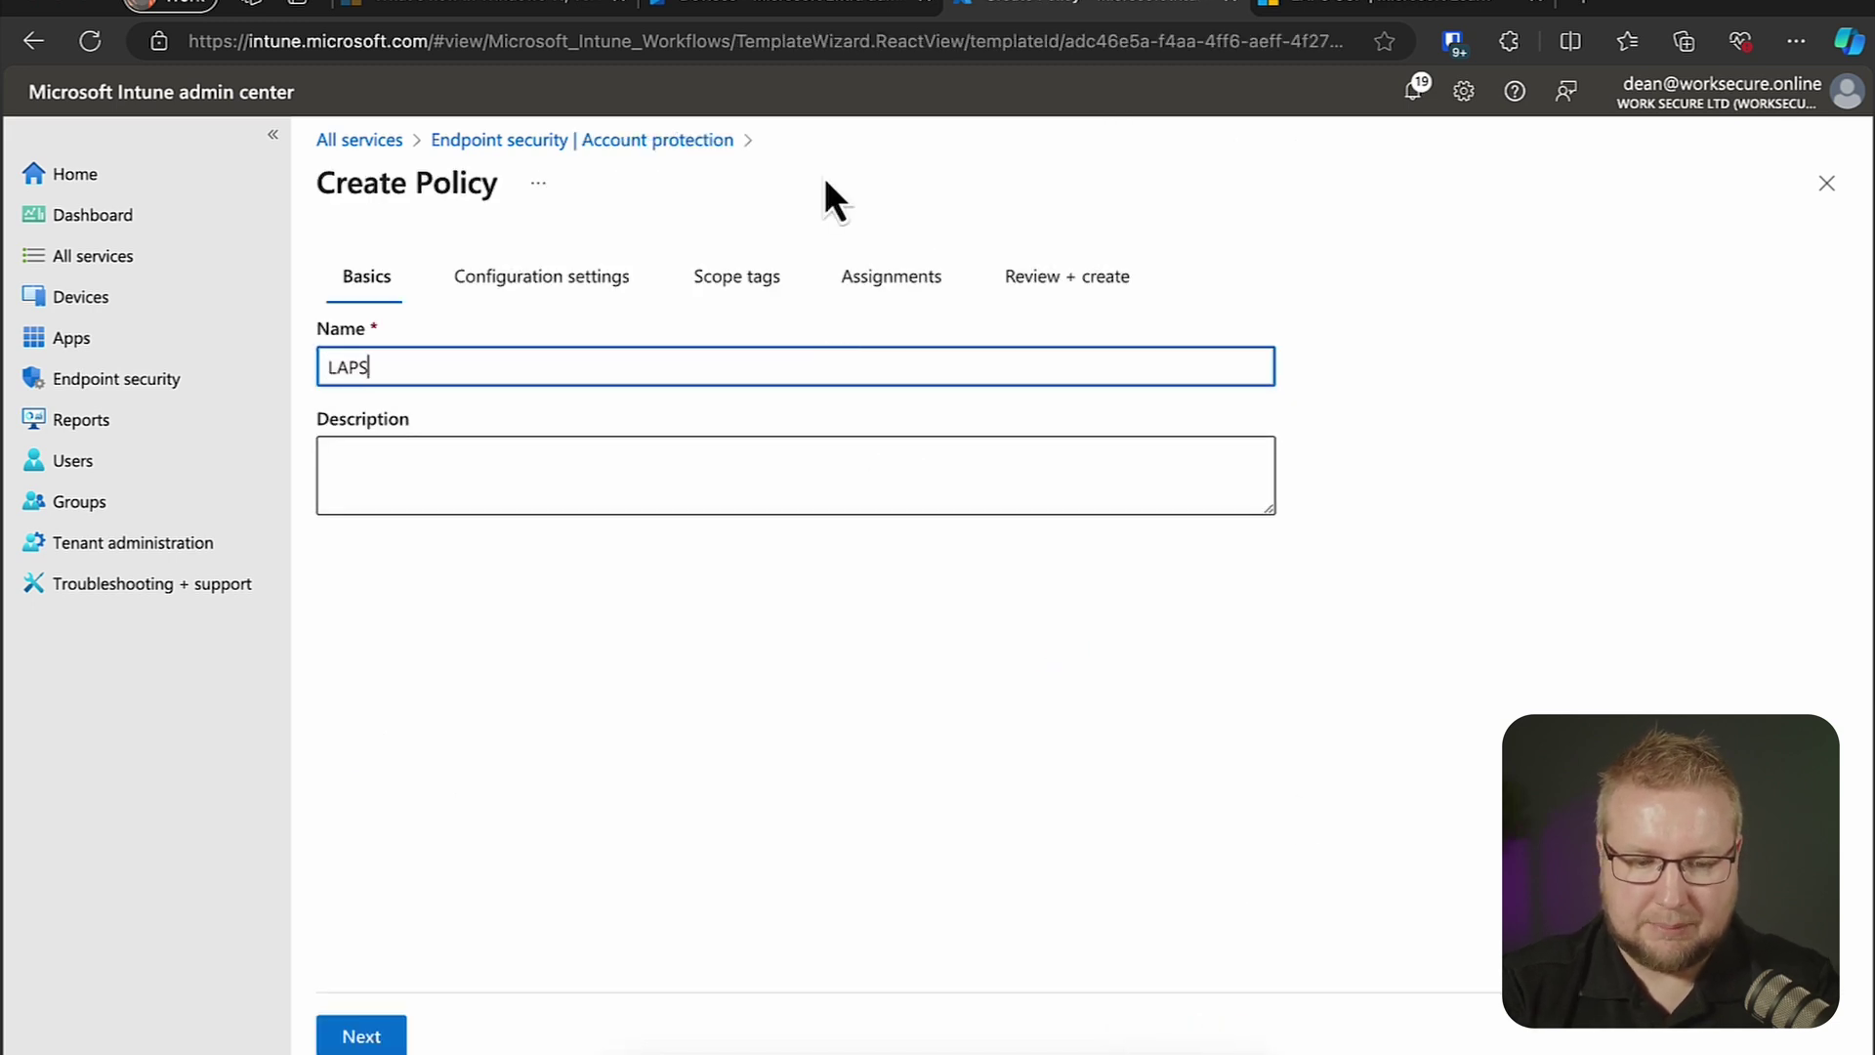
left_click(366, 1033)
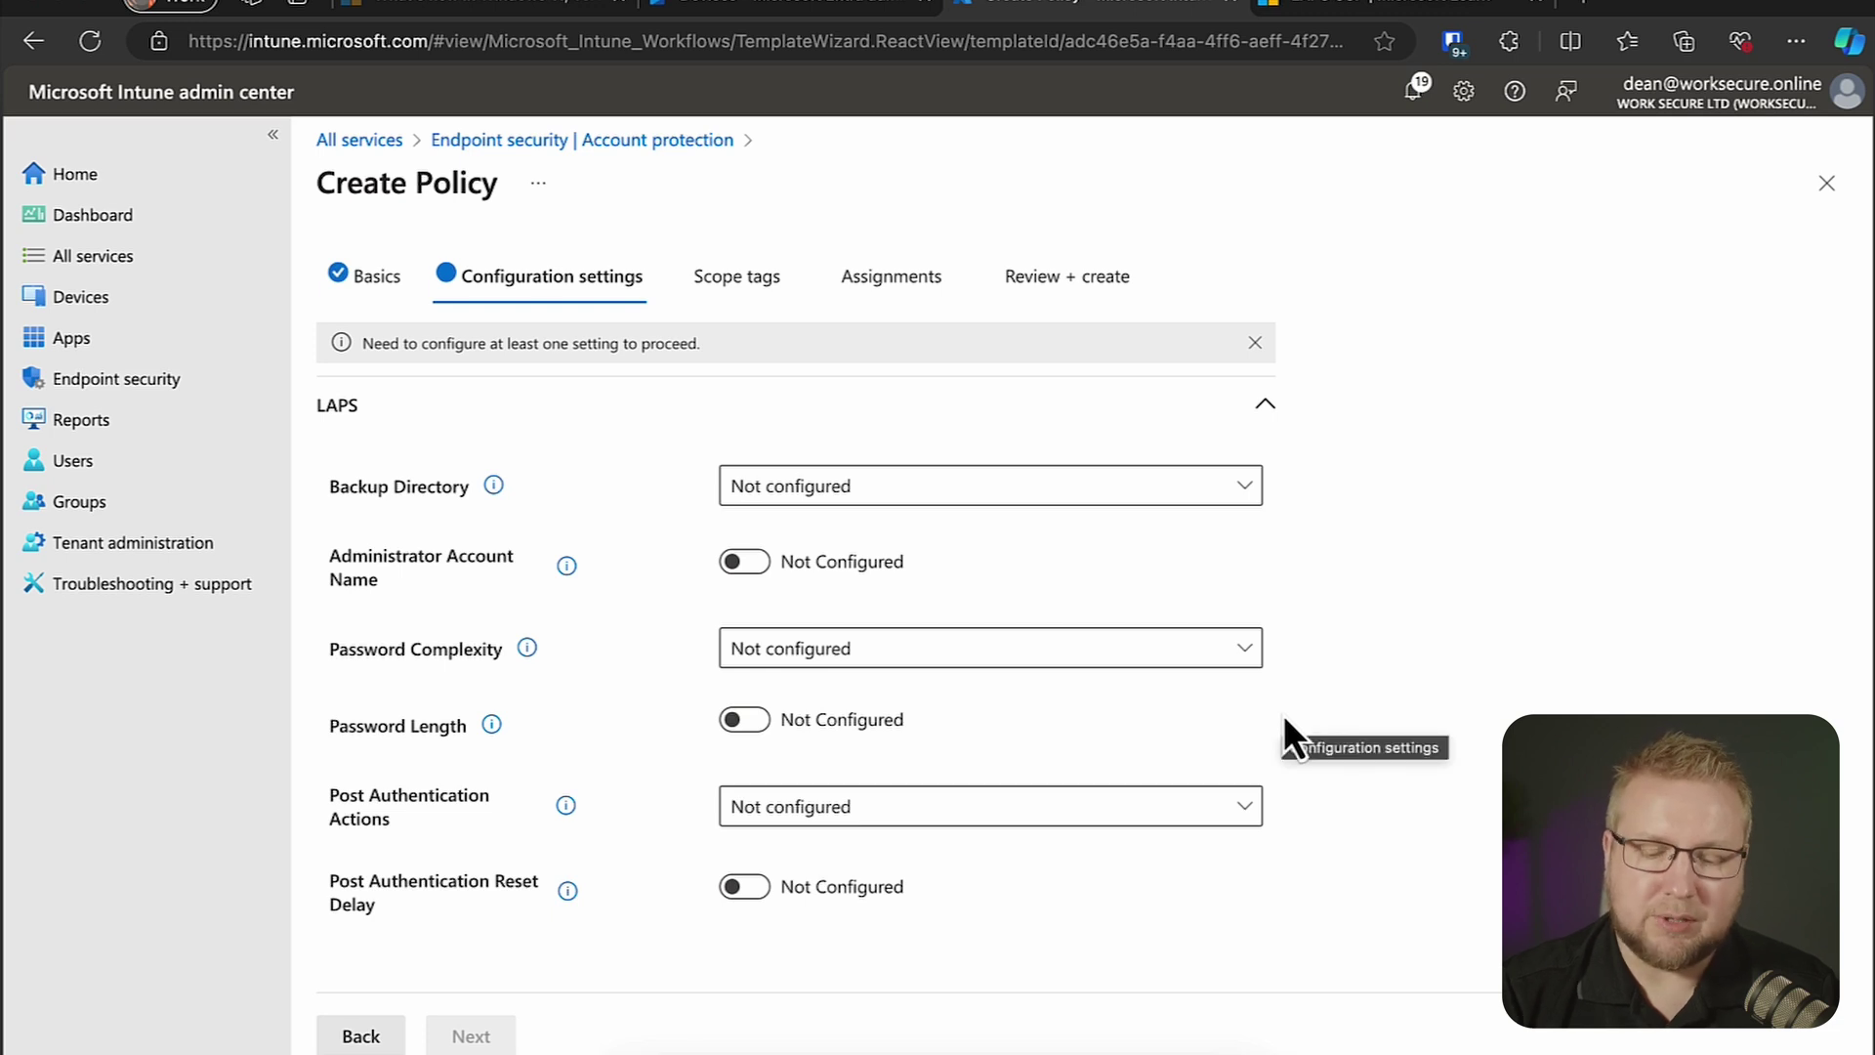
left_click(1222, 652)
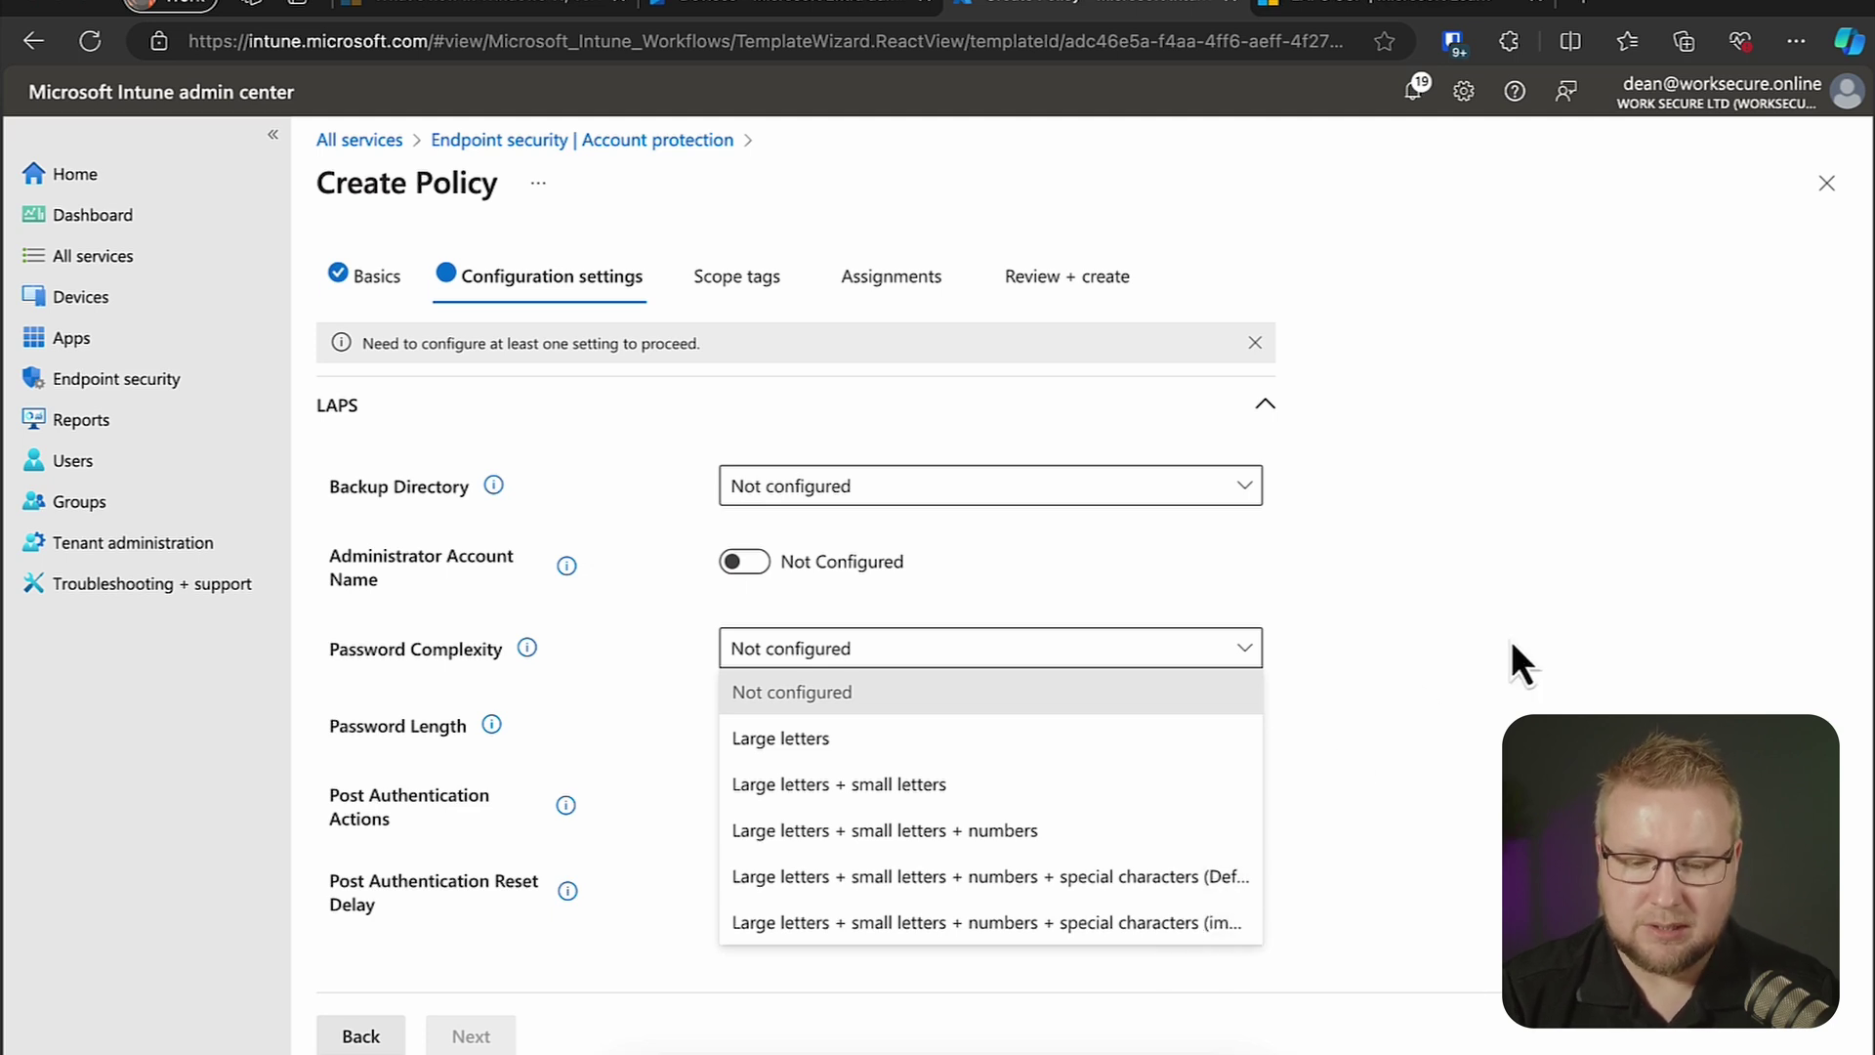
left_click(1438, 753)
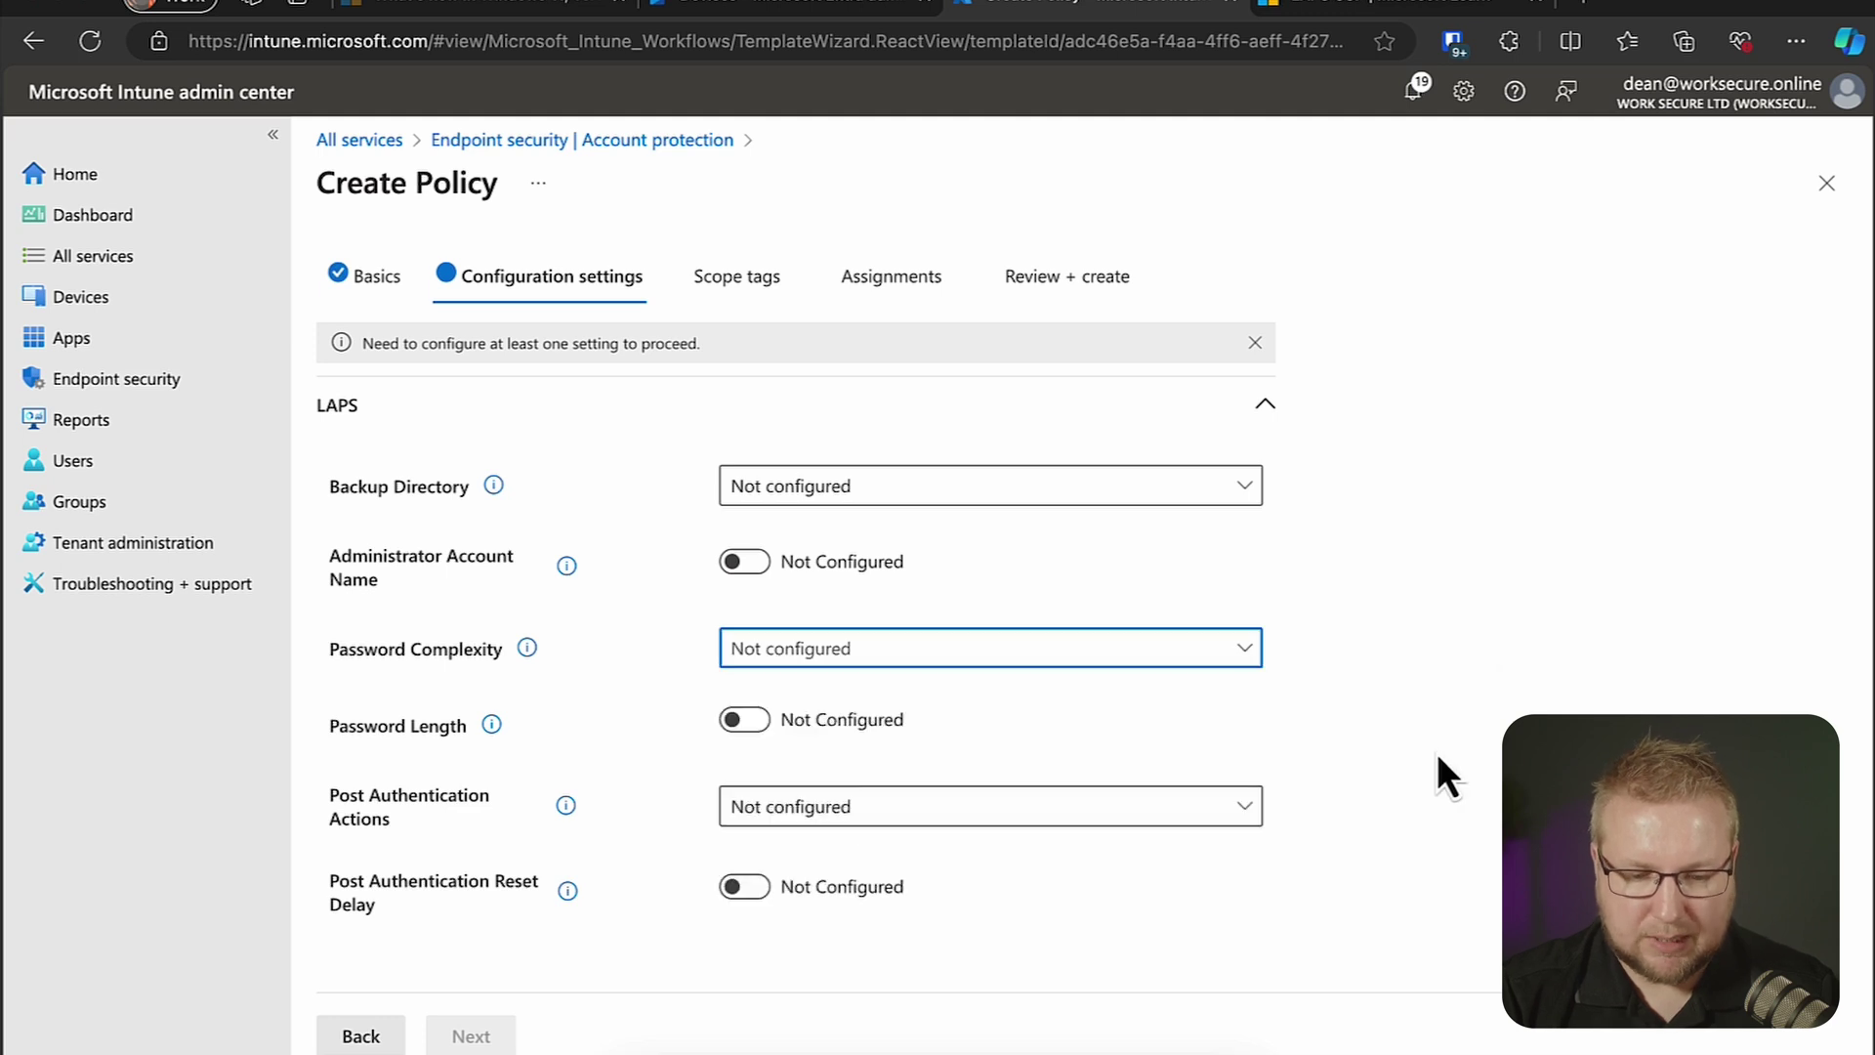
left_click(754, 720)
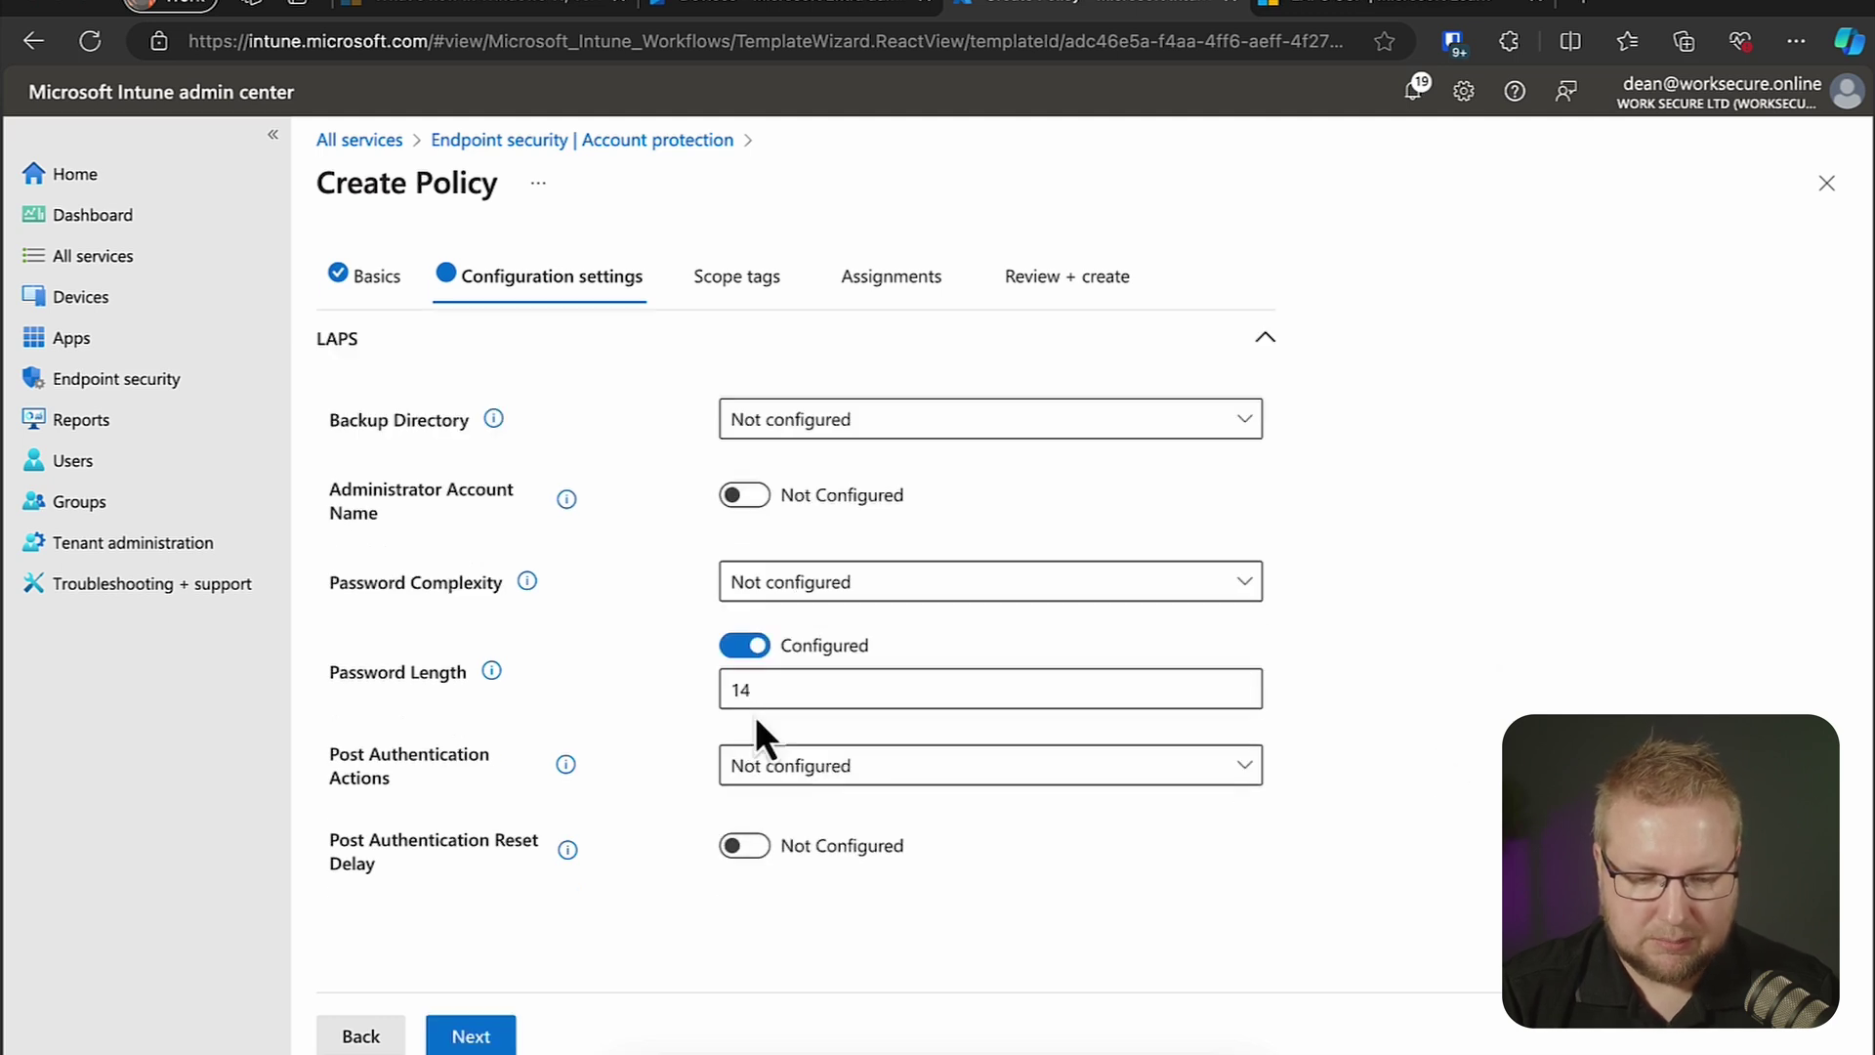
left_click(758, 648)
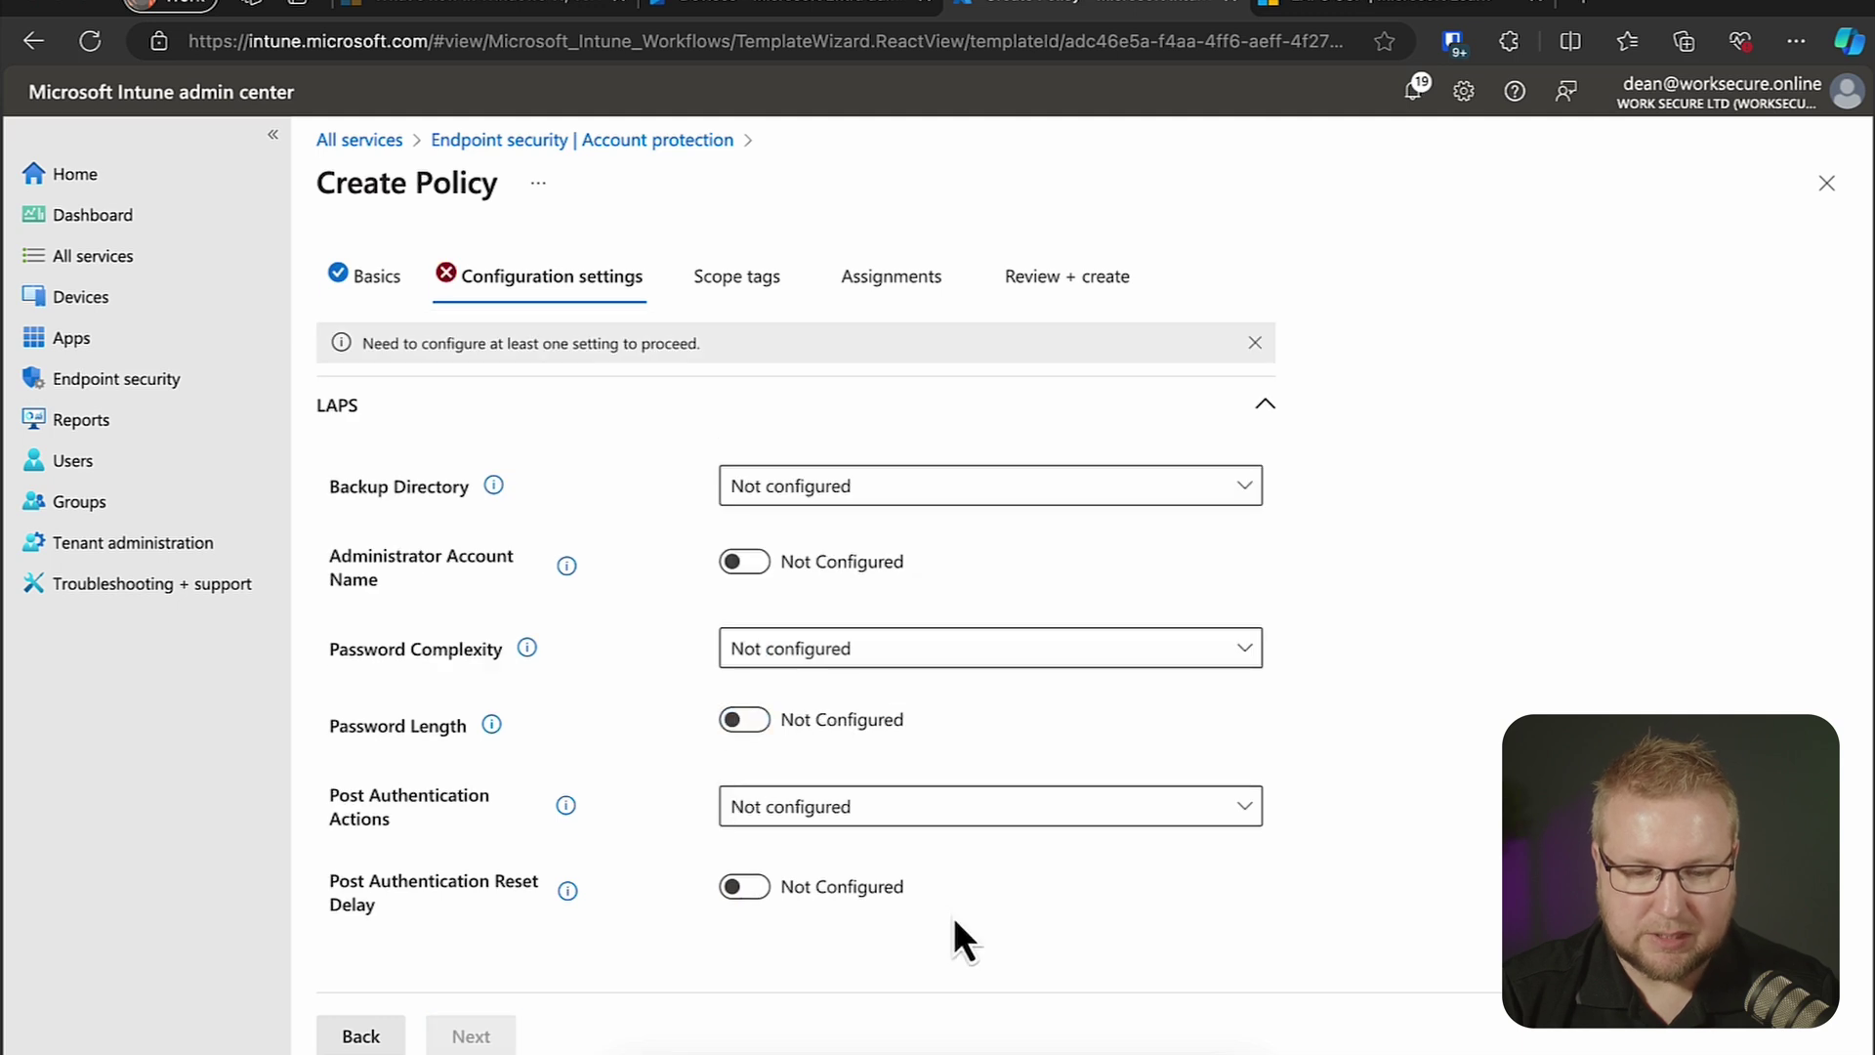